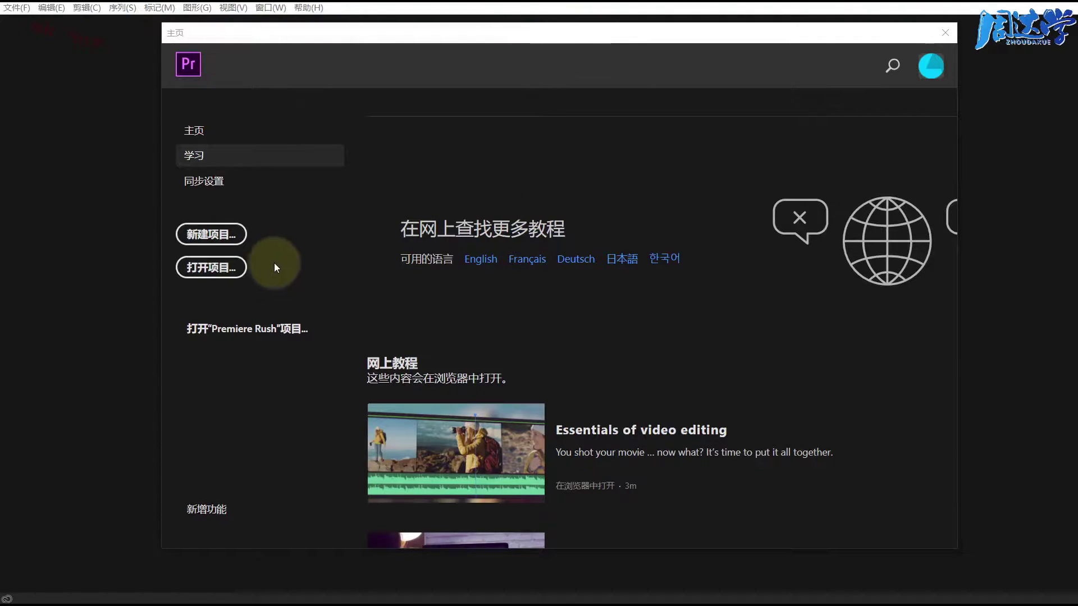
Open the 工程-Step1 project and convert it to a new copy named 工程-Step1_2.
click(212, 269)
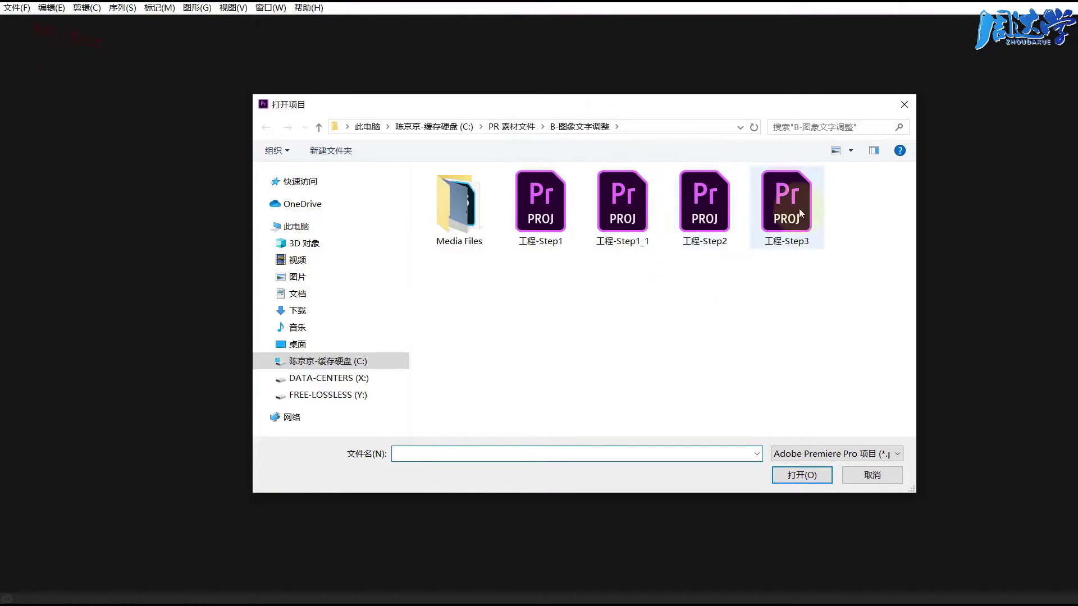
double_click(538, 212)
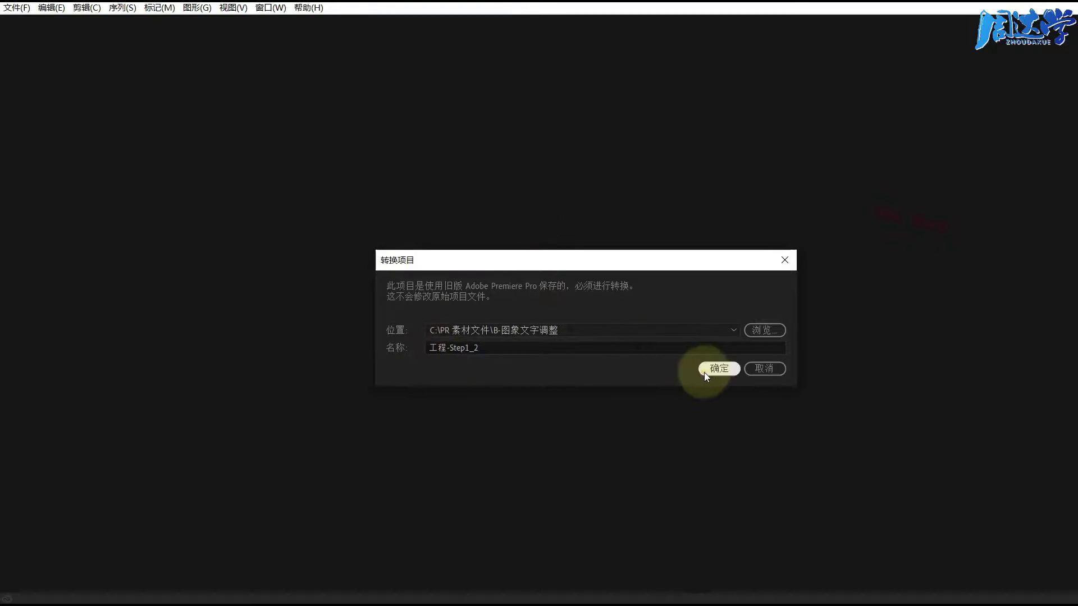
click(705, 370)
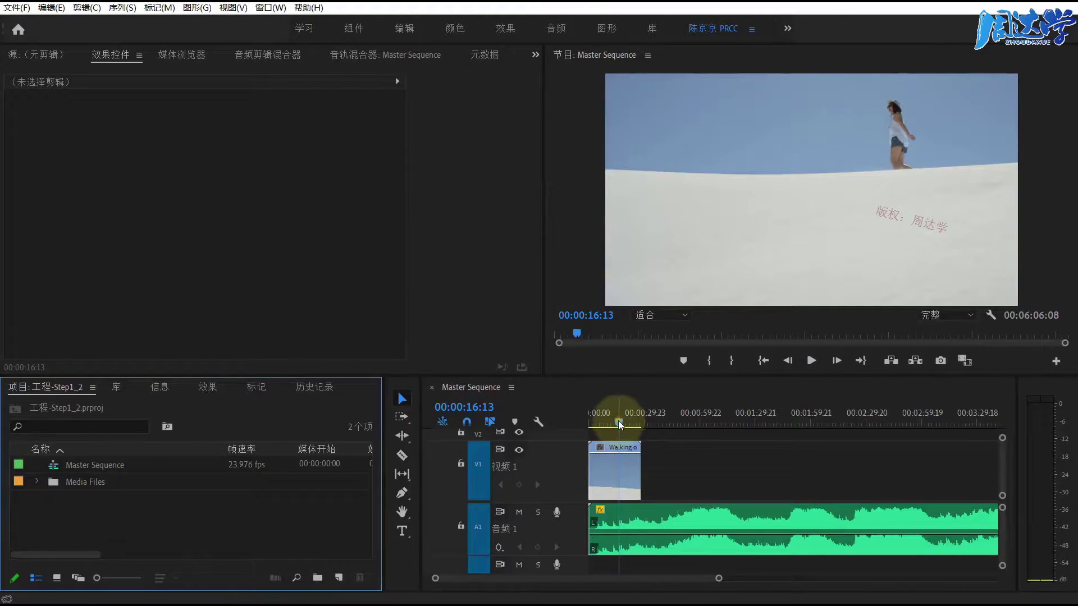
Play the Master Sequence from the start, then zoom out to show the whole music track.
mouse_move(619, 422)
mouse_down()
mouse_move(578, 416)
mouse_move(632, 425)
mouse_up()
key(space)
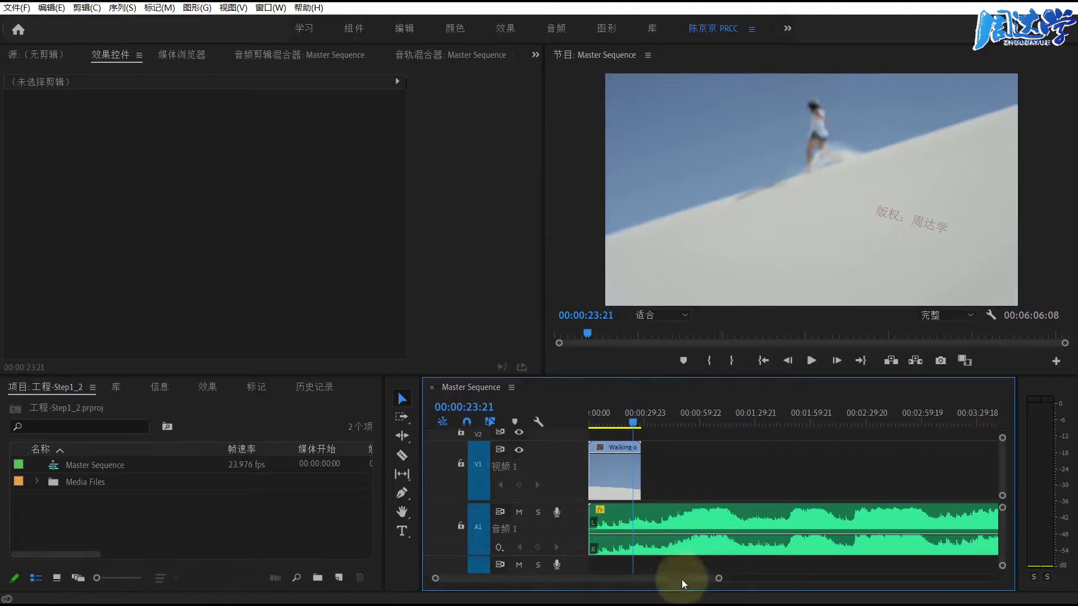
drag(719, 579, 837, 584)
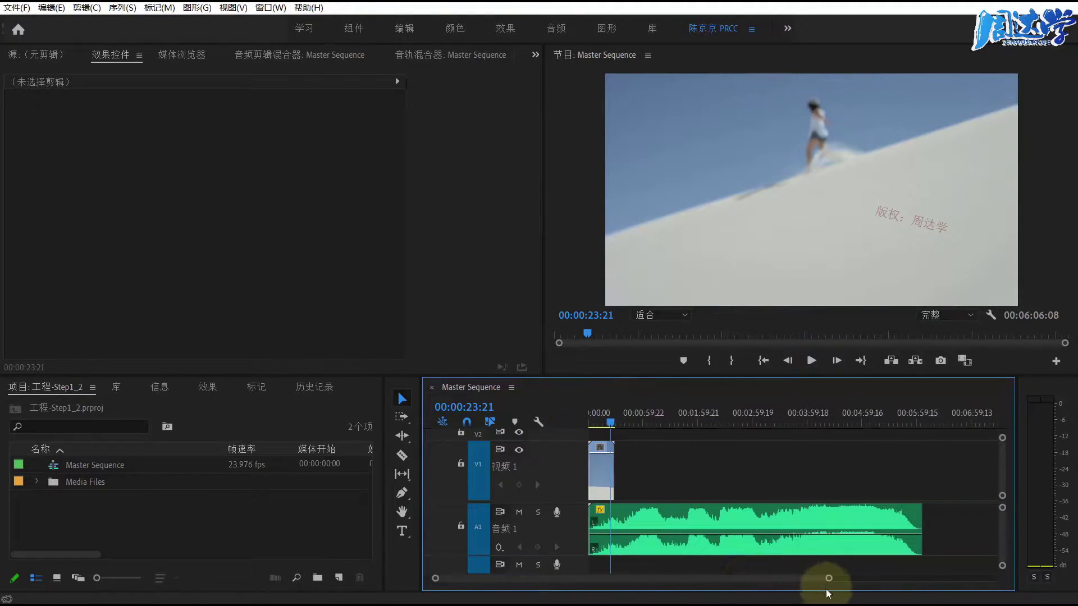
click(218, 518)
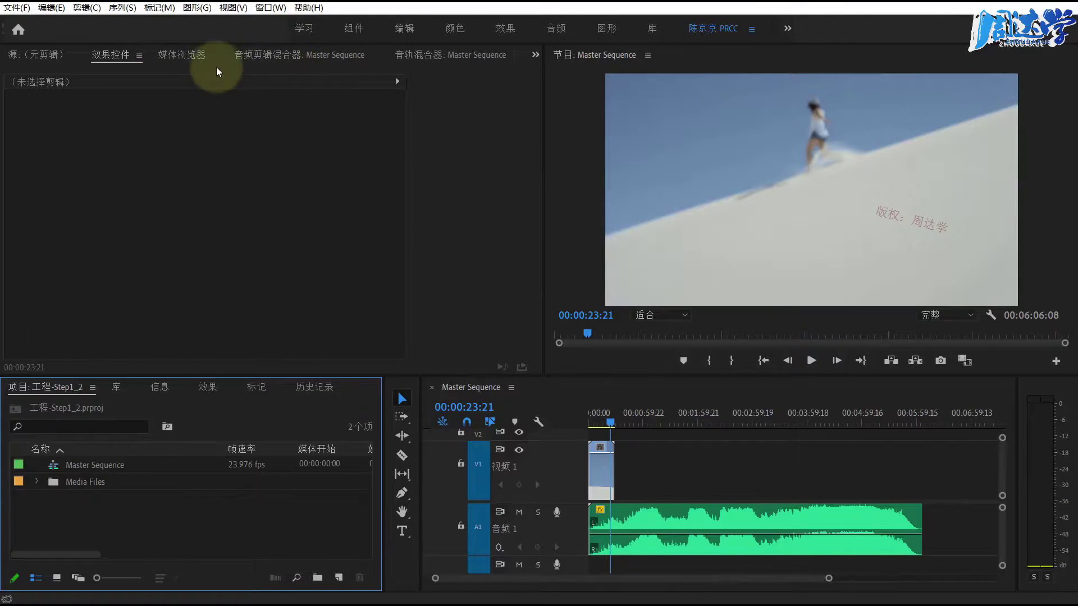
Browse the Media Browser to the sunset photos' Full Resolution Photos folder.
click(183, 56)
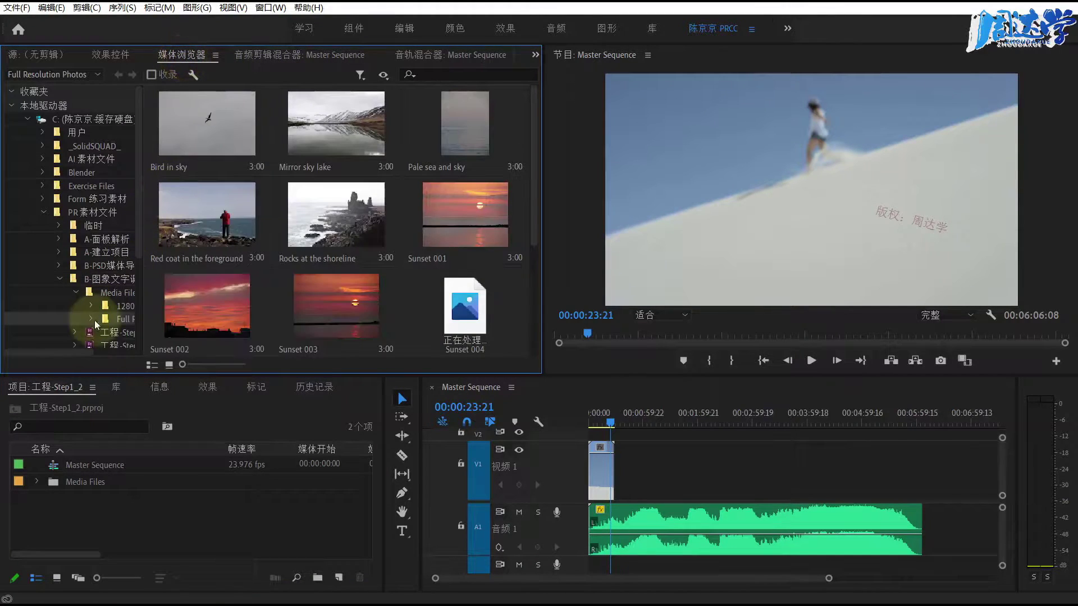
click(113, 308)
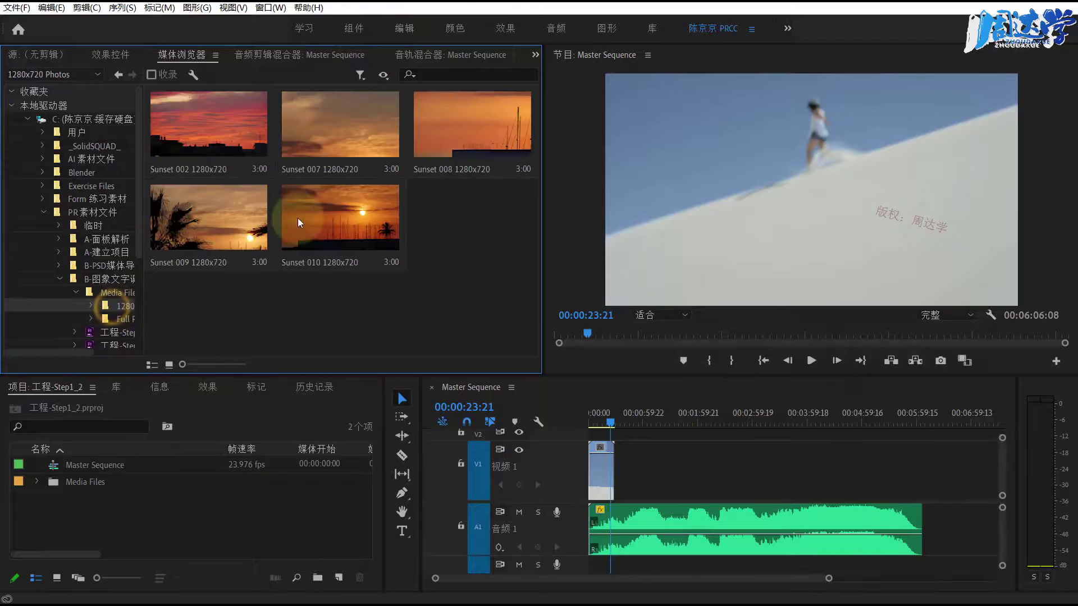
click(116, 319)
Select the nine Sunset JPG images and import them into the Project panel.
drag(534, 133, 535, 186)
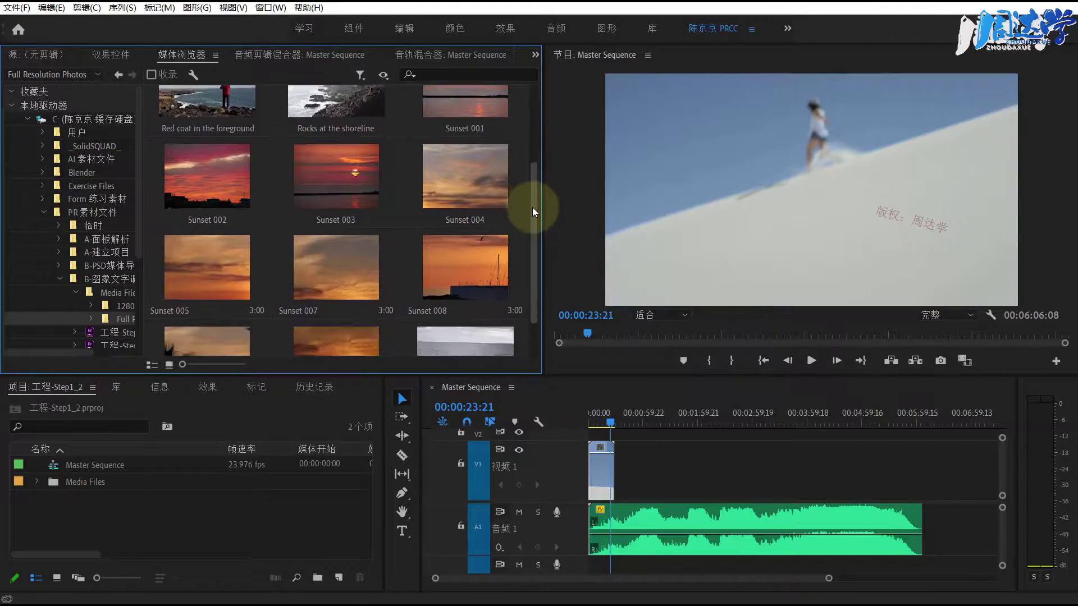
drag(534, 186, 524, 194)
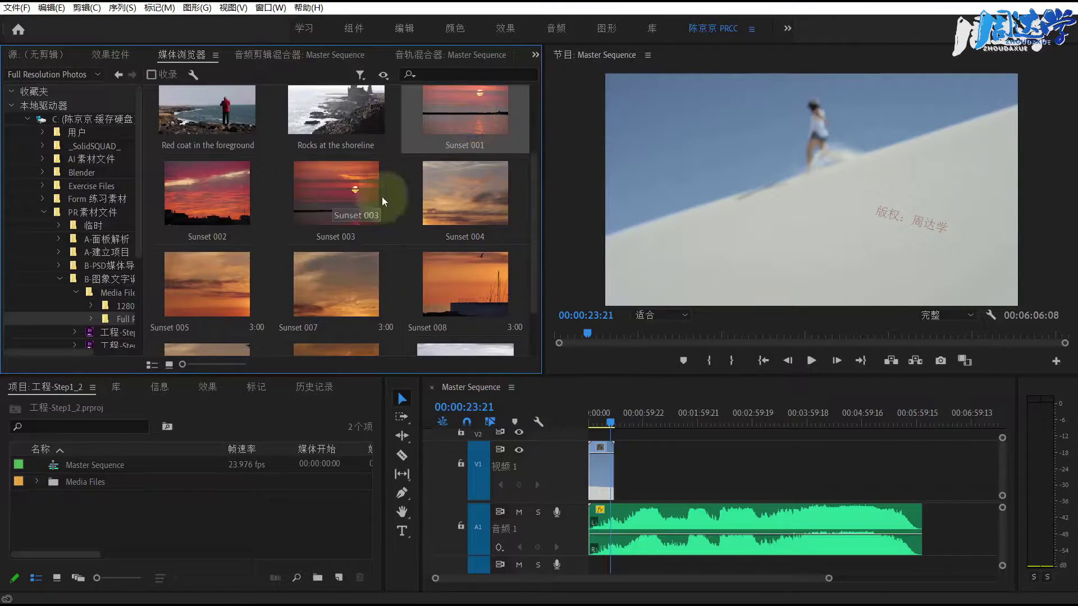
scroll(349, 241, down, 2)
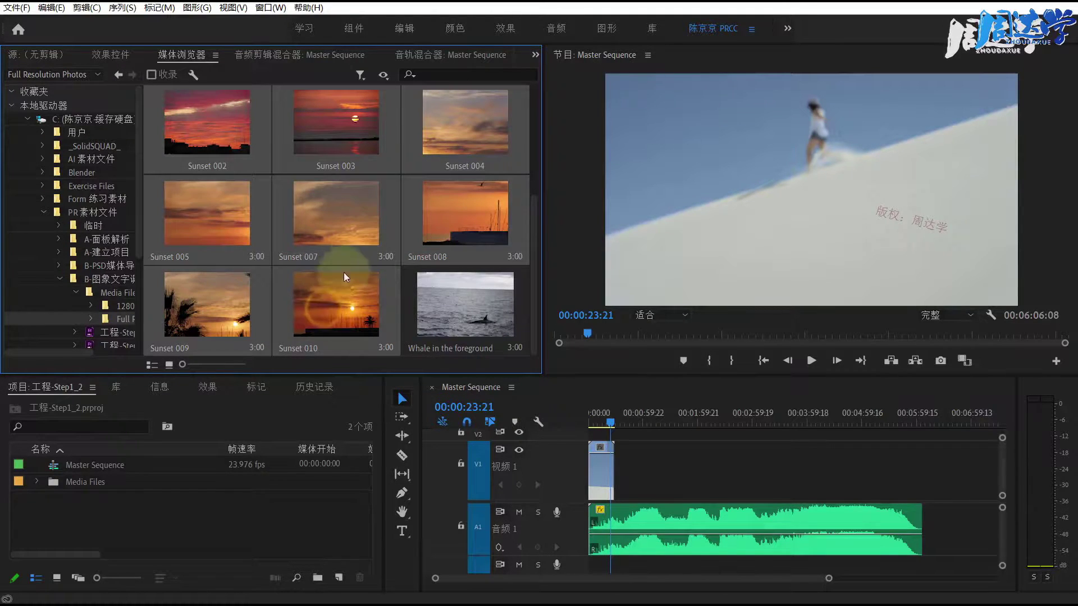
drag(329, 306, 125, 513)
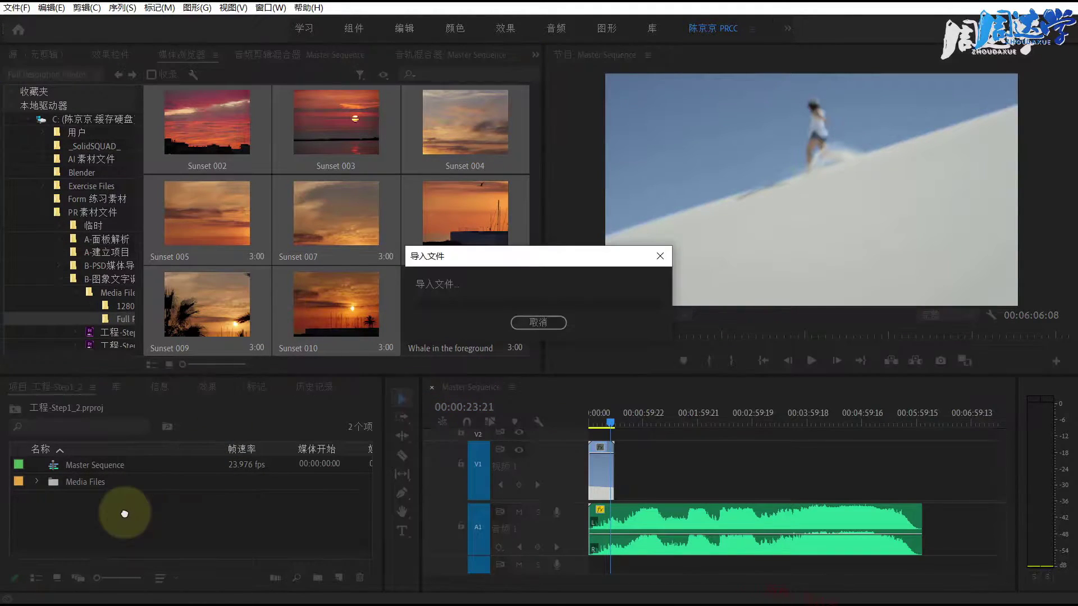
click(105, 61)
Show the Source monitor, switch Project to icon view and enlarge the project and timeline panels.
click(41, 59)
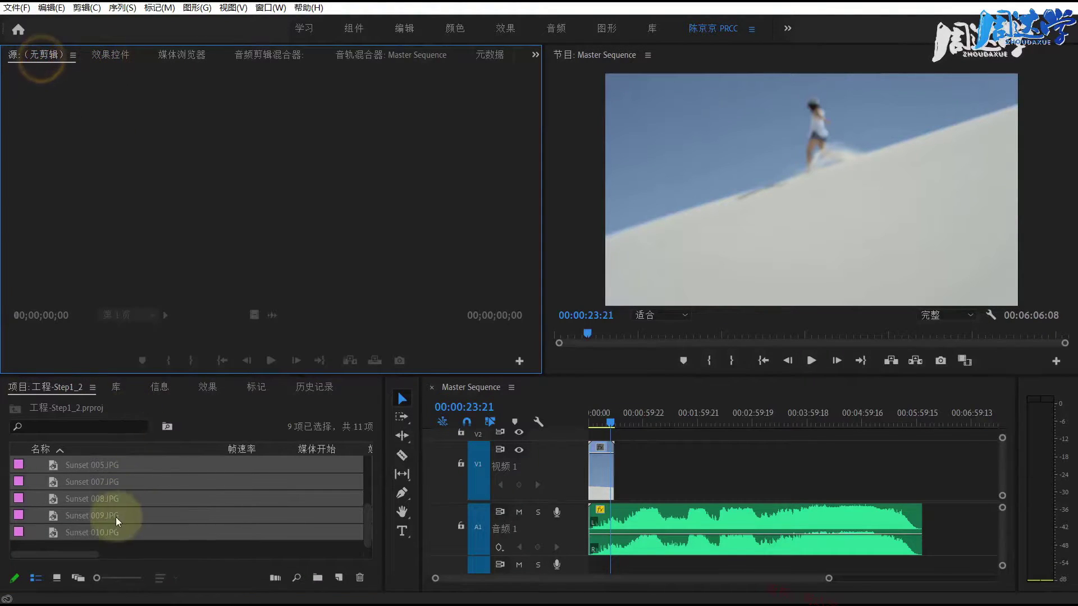
click(59, 579)
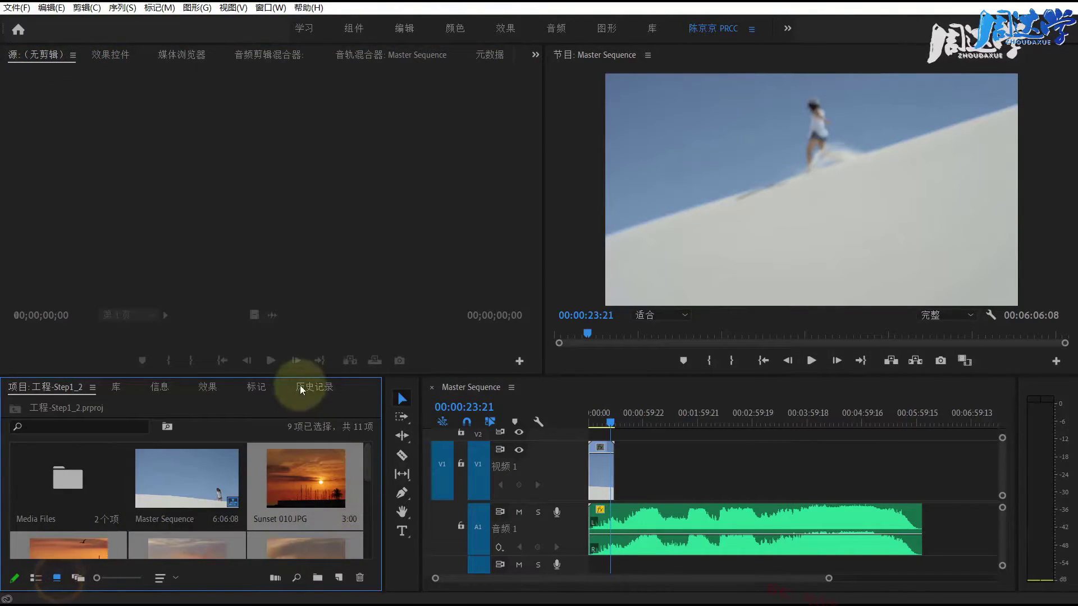
drag(295, 376, 305, 355)
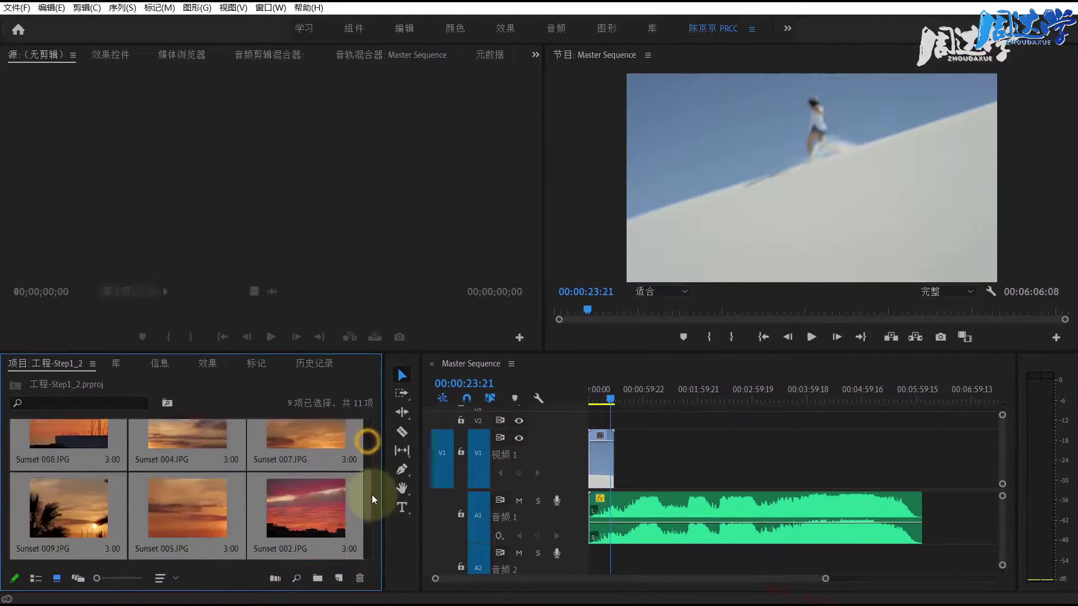
Return the Project panel to list view and select Sunset 001.JPG.
drag(369, 446, 368, 532)
click(302, 527)
click(34, 578)
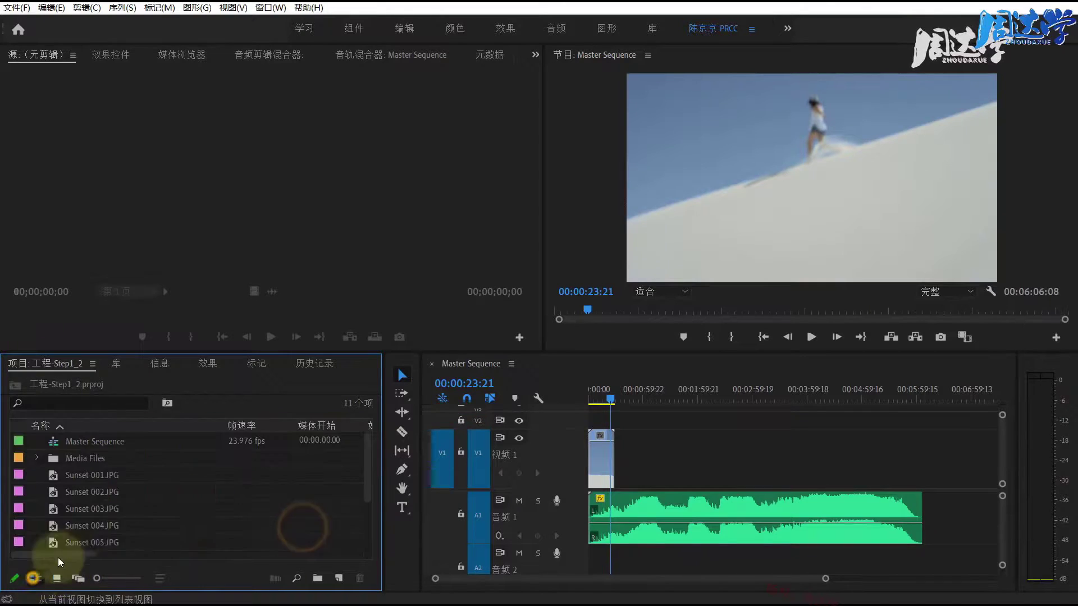
click(136, 474)
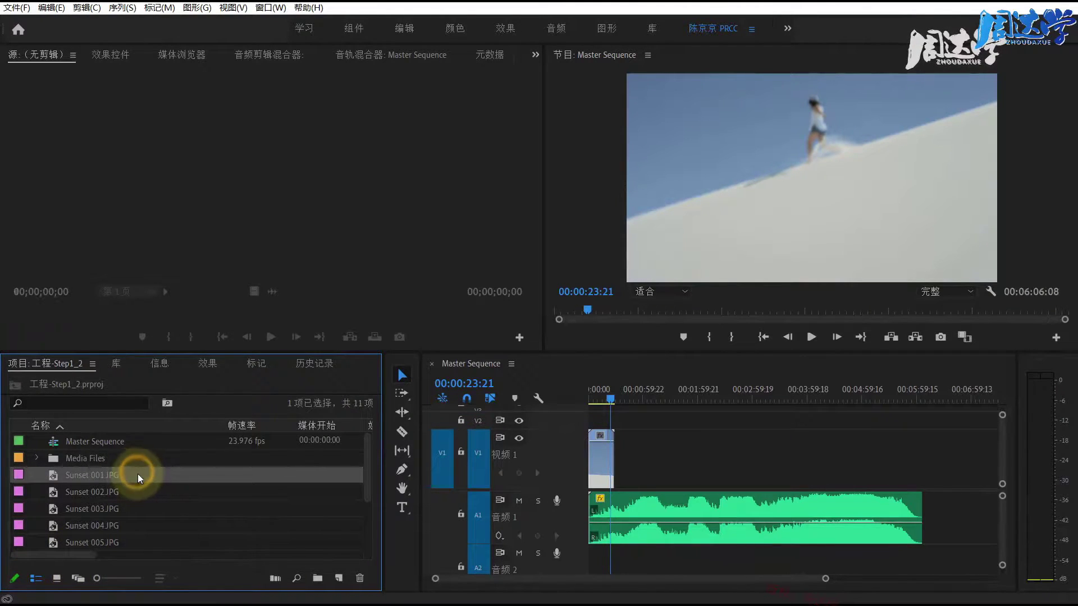
scroll(158, 480, down, 2)
scroll(154, 494, up, 2)
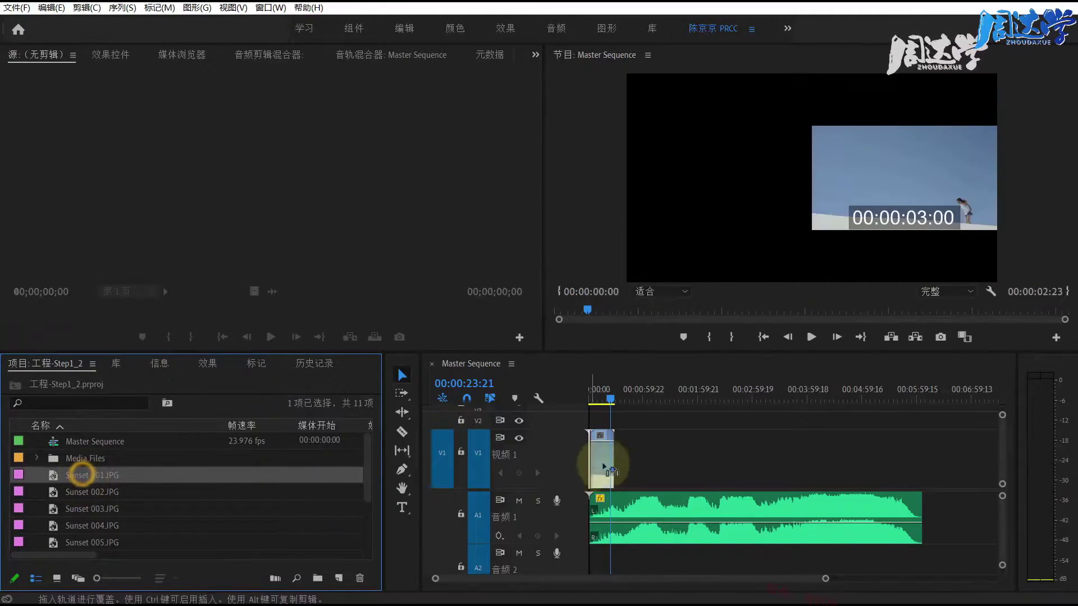
Place Sunset 001, 002 and 003.JPG on V1 after Walking on sands.mp4.
drag(82, 474, 620, 457)
drag(825, 578, 704, 579)
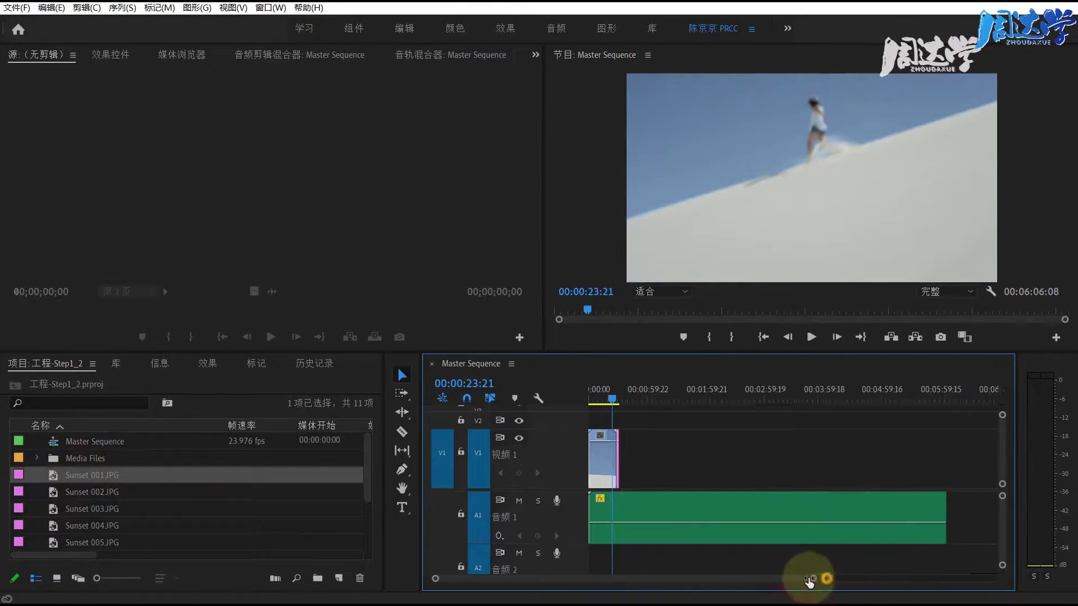
mouse_move(97, 491)
mouse_down()
mouse_move(705, 457)
mouse_move(674, 458)
mouse_up()
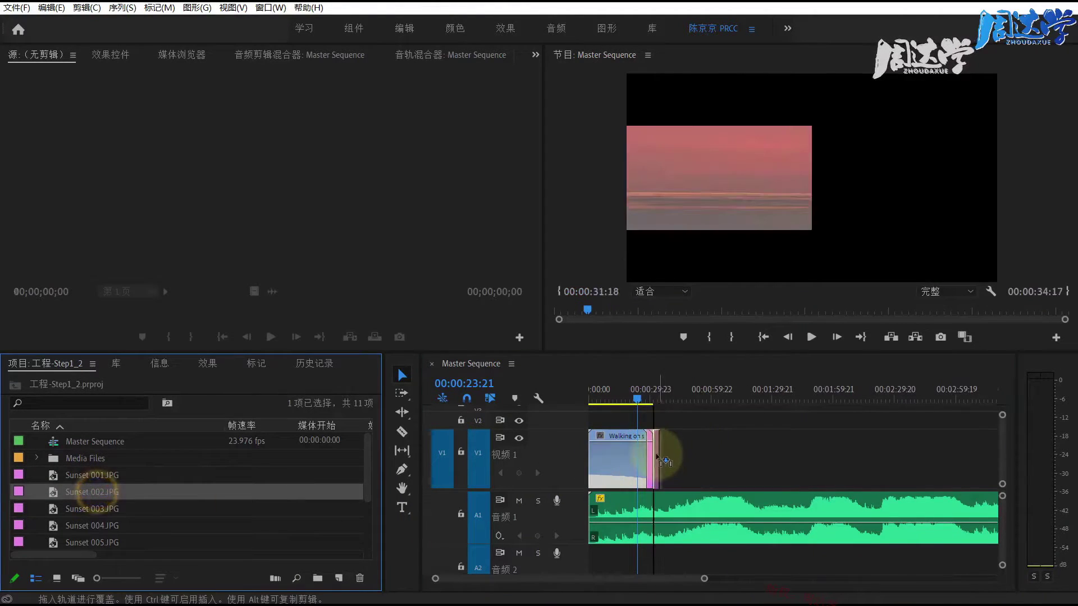
mouse_move(81, 508)
mouse_down()
mouse_move(170, 512)
mouse_move(661, 449)
mouse_up()
Play back the new photo clips, then zoom in and select the Sunset 003 clip.
click(641, 393)
key(space)
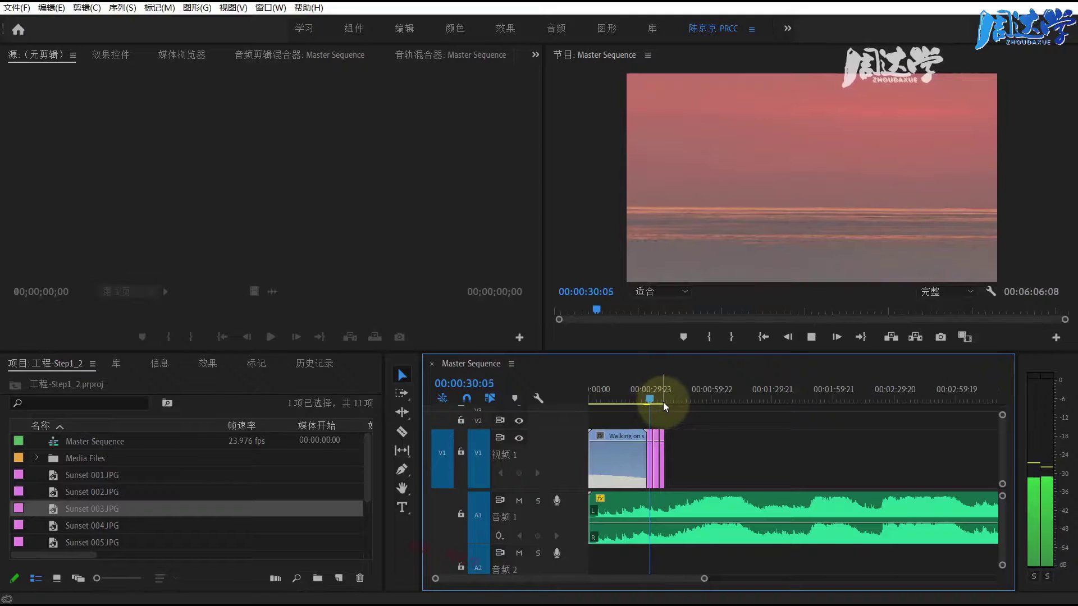
key(space)
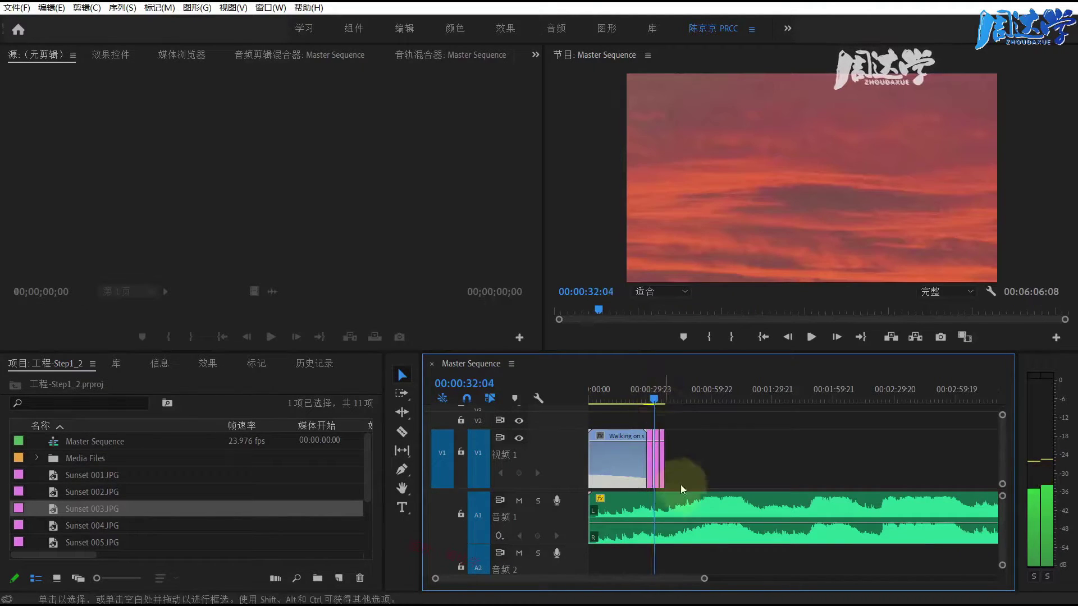
drag(705, 579, 614, 571)
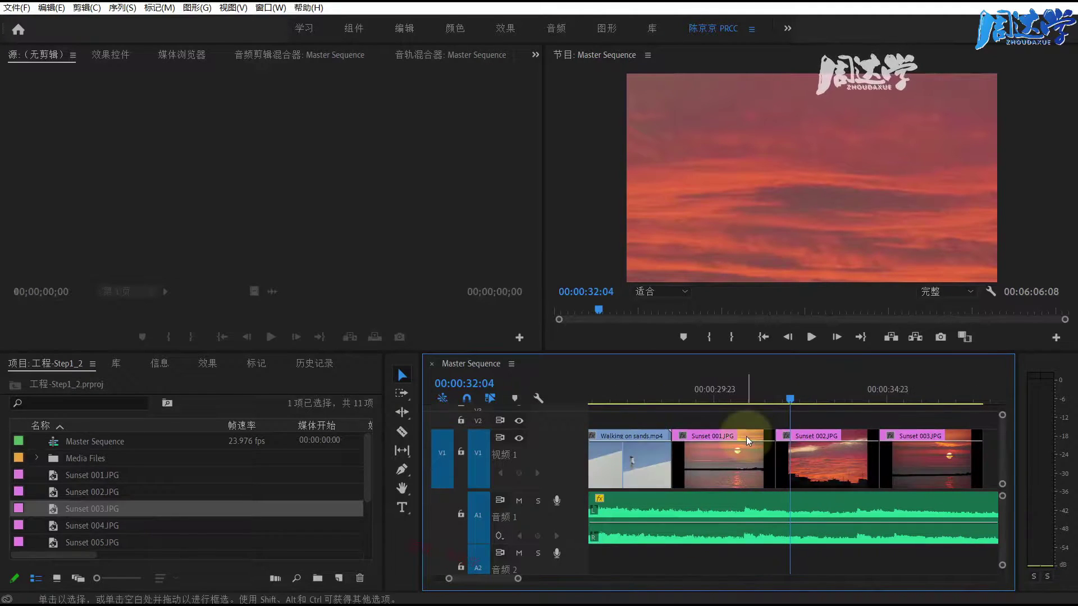
click(923, 442)
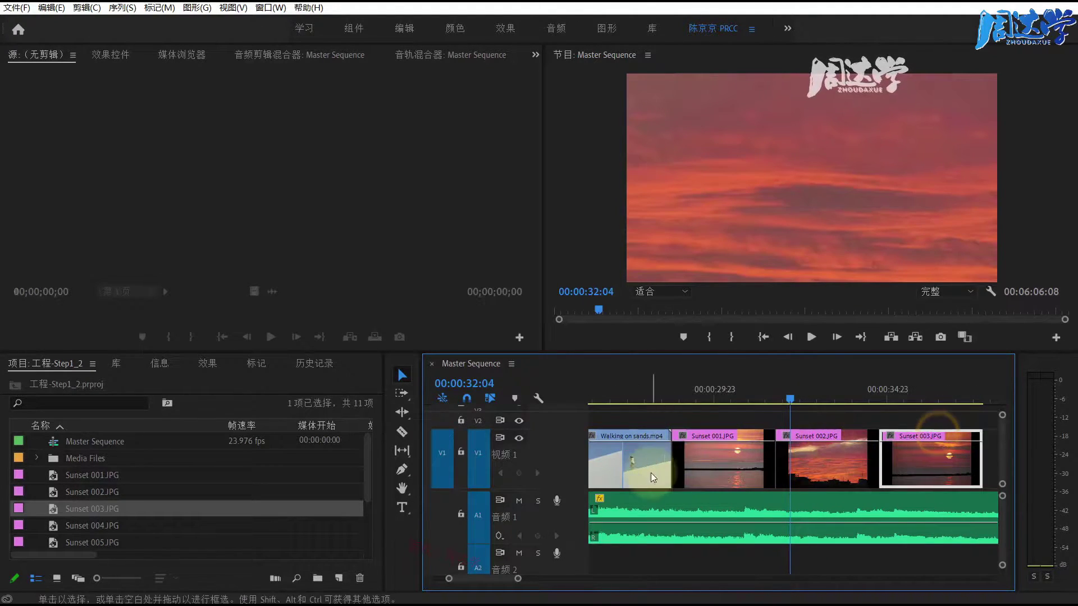
alt+scroll(648, 471, down, 1)
alt+scroll(648, 467, down, 1)
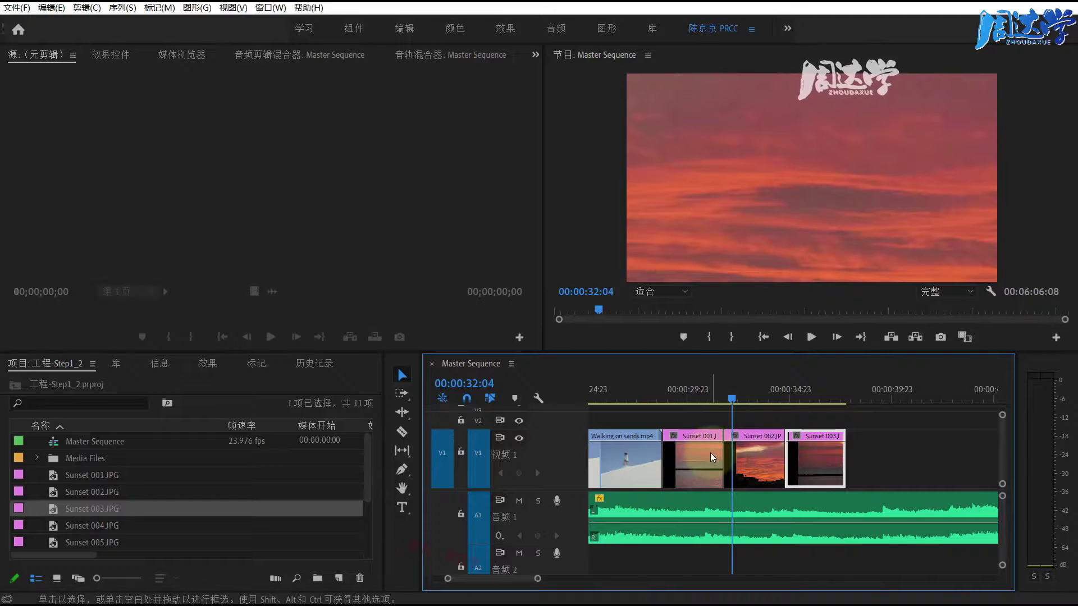
Lock audio track A1 and delete every V1 clip using Track Select Forward.
click(402, 395)
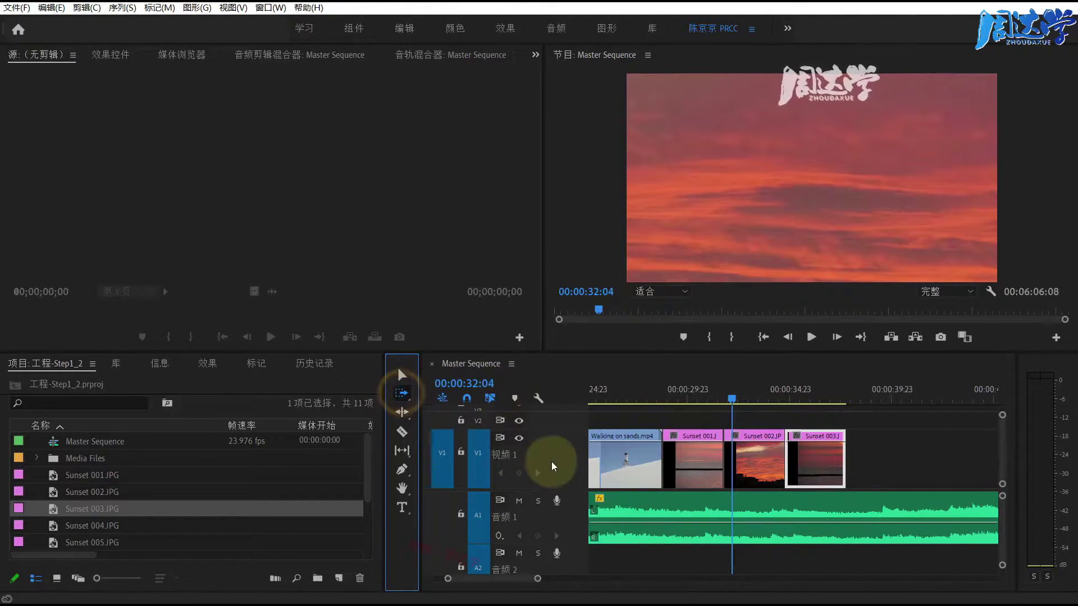
click(586, 460)
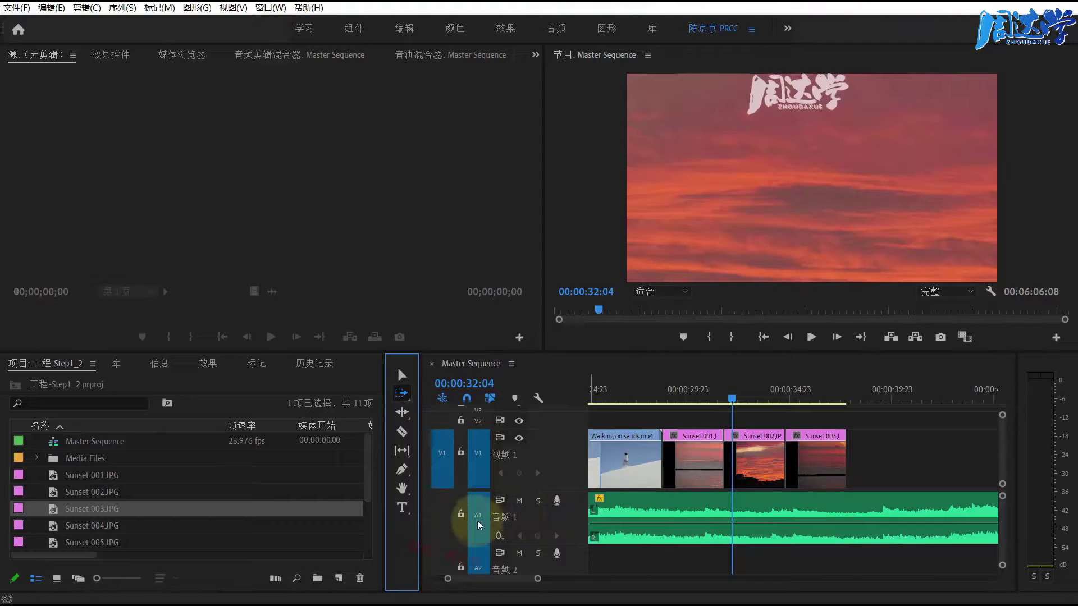
click(461, 513)
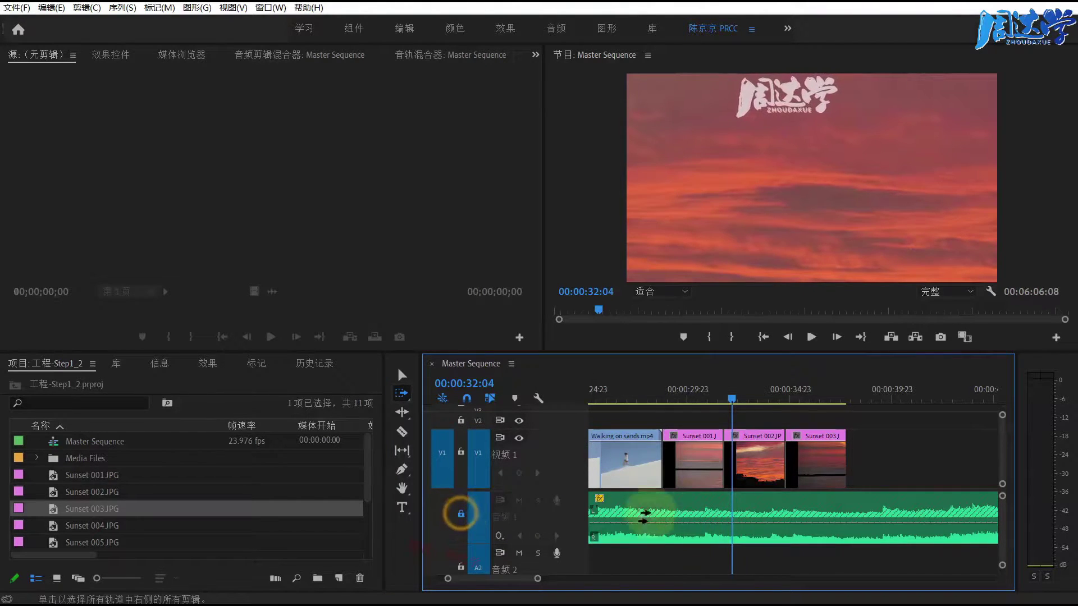
click(615, 453)
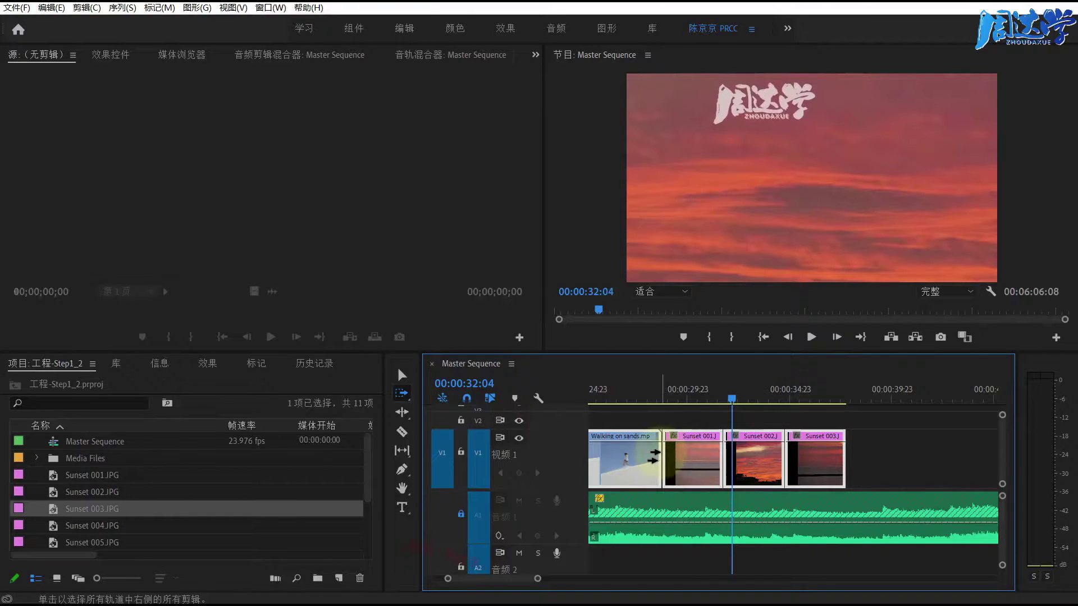
key(Delete)
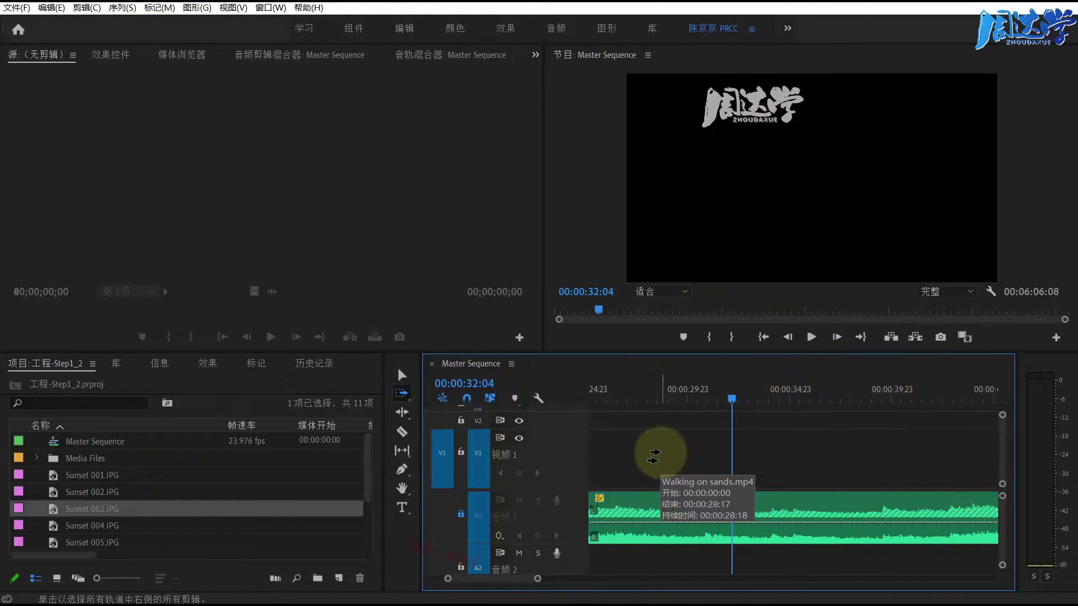
click(402, 375)
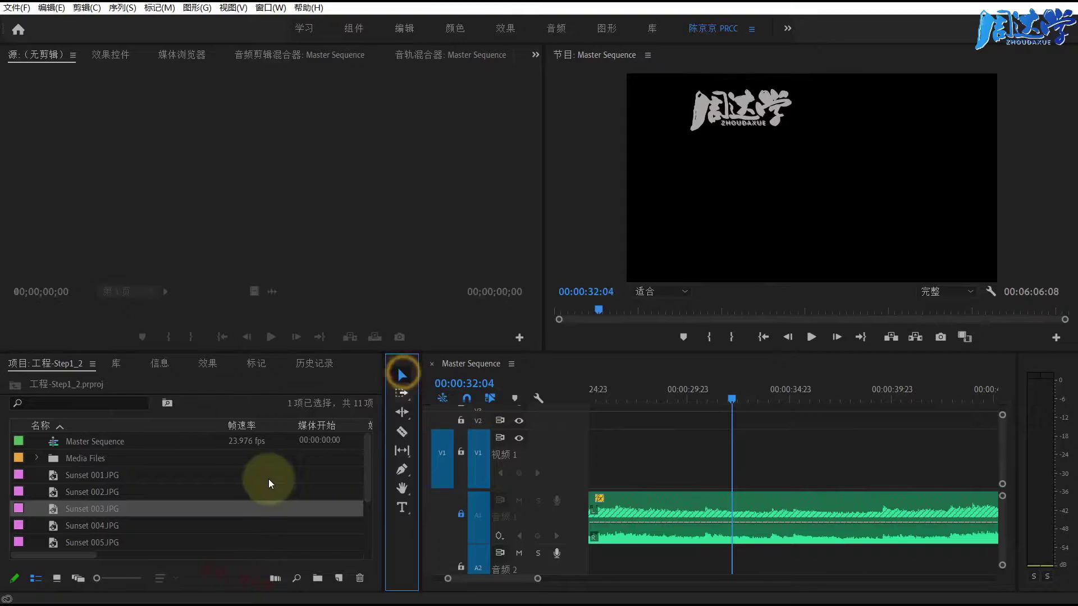
Scrub through the music and return the playhead to 00:00:00:00.
click(661, 368)
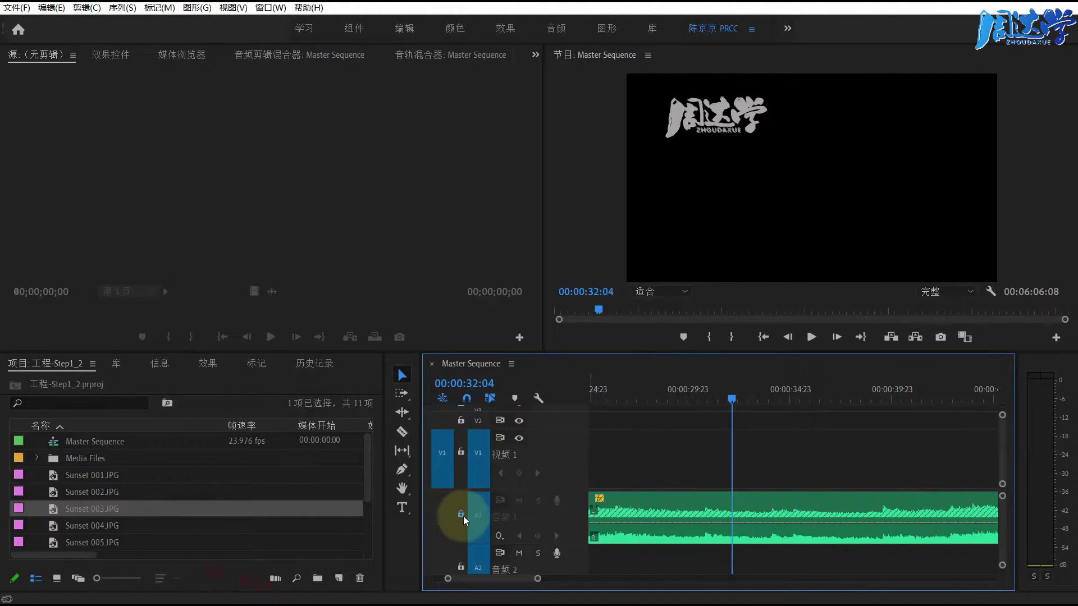
drag(657, 505, 723, 511)
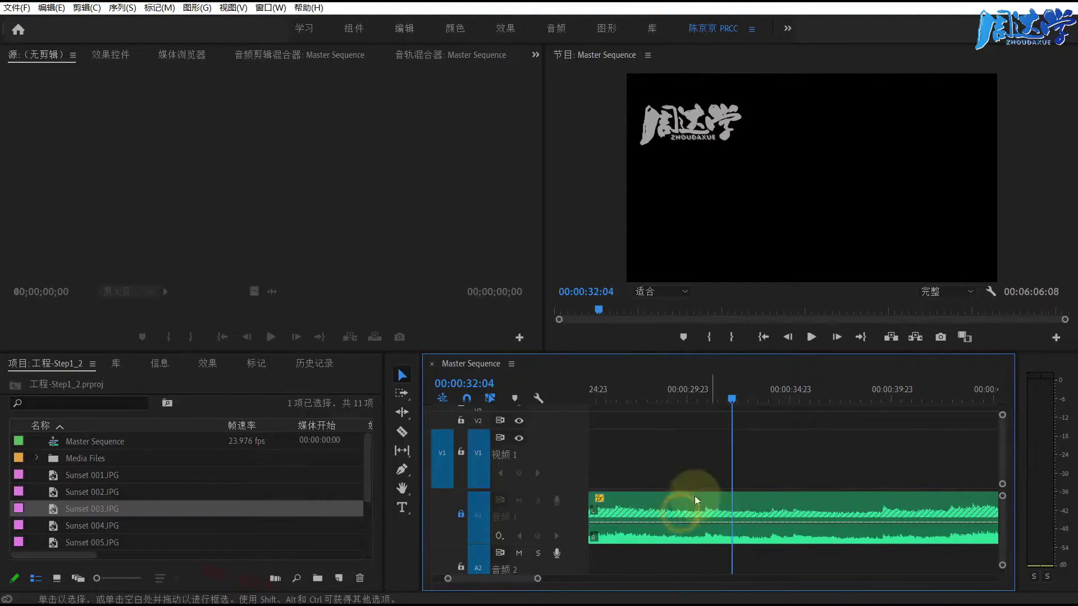
mouse_move(665, 389)
mouse_down()
mouse_move(695, 393)
mouse_move(581, 412)
mouse_up()
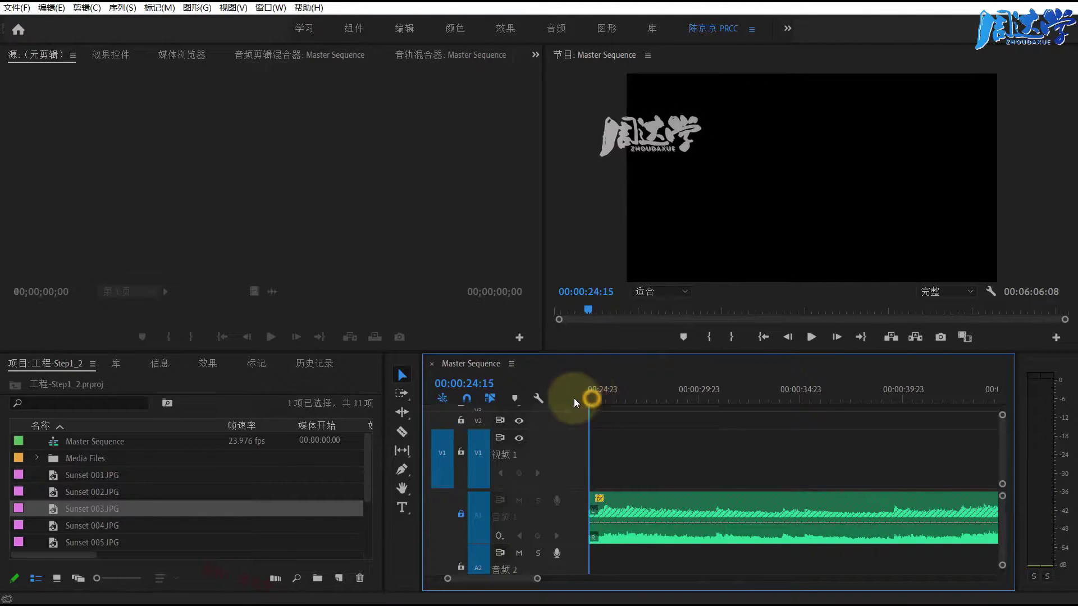
drag(573, 399, 561, 433)
drag(534, 575, 477, 576)
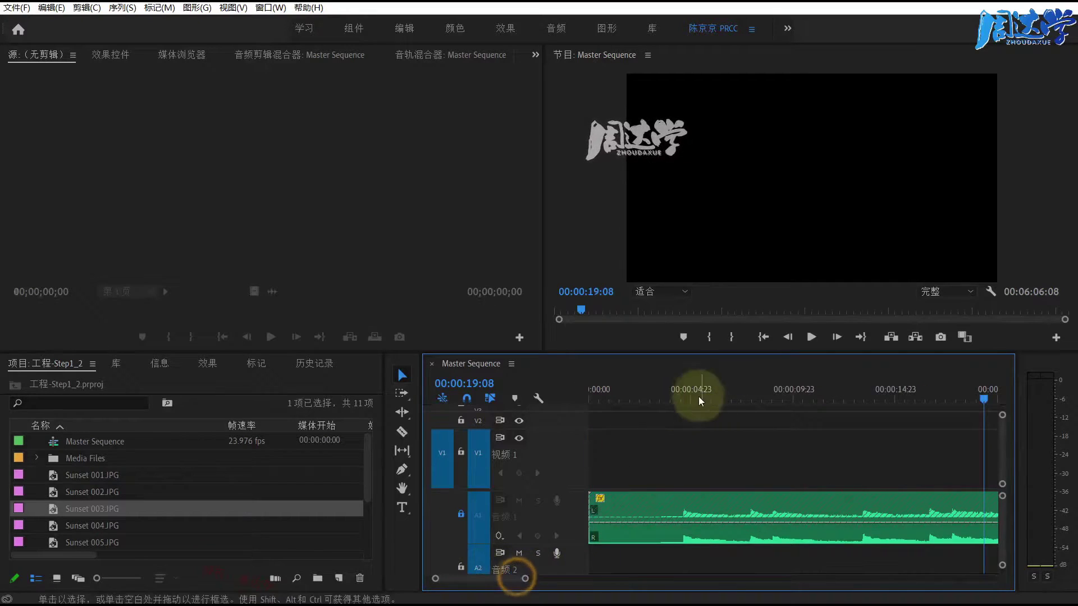
key(Home)
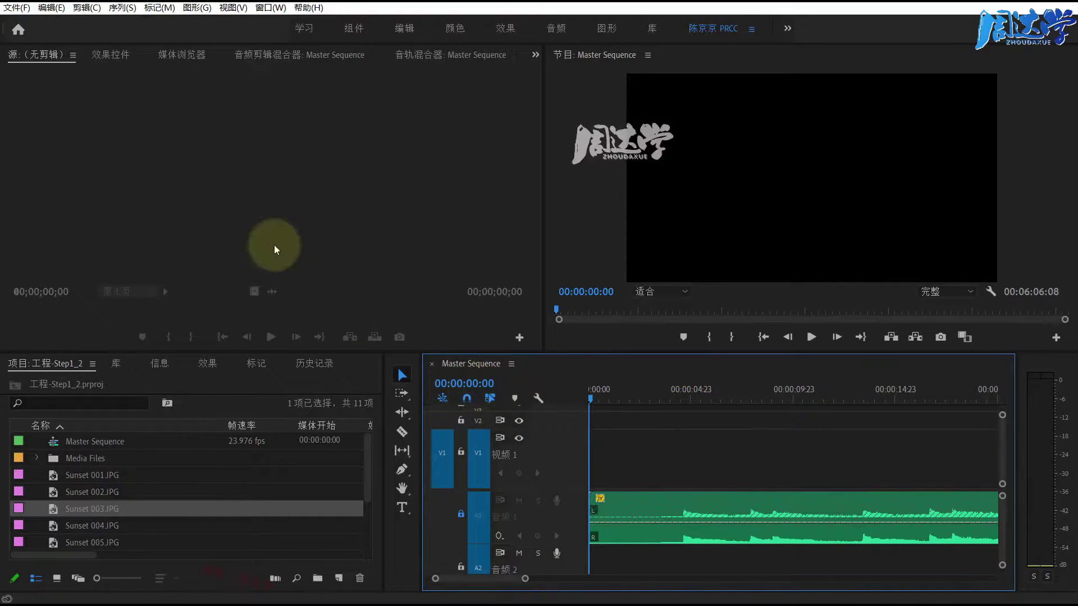
In Sequence Settings, change the Timebase to 25.00 frames/second, leaving display format unchanged.
click(120, 8)
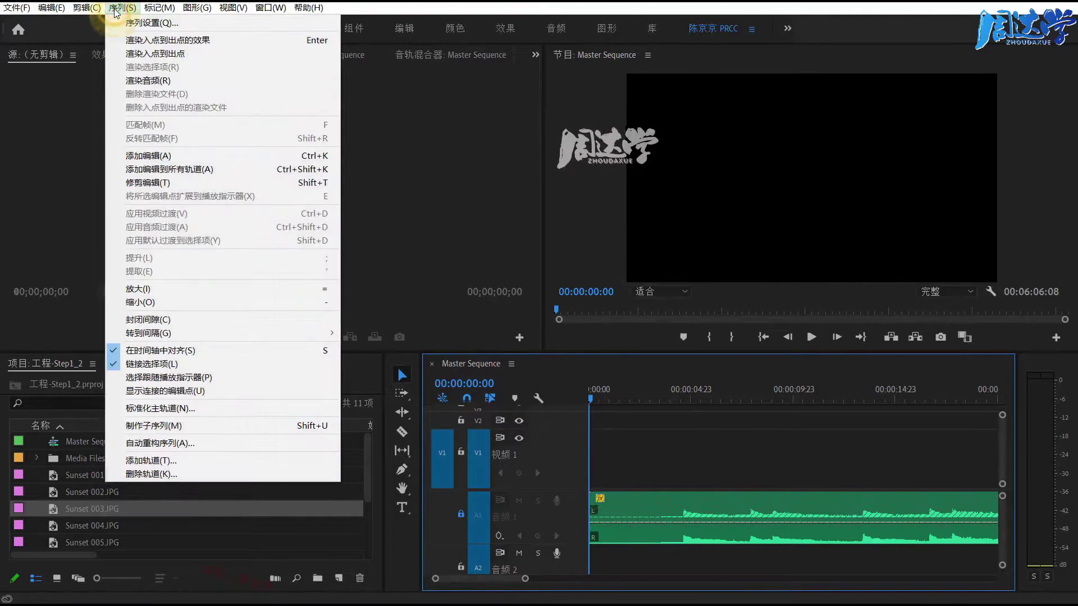
click(143, 24)
click(486, 206)
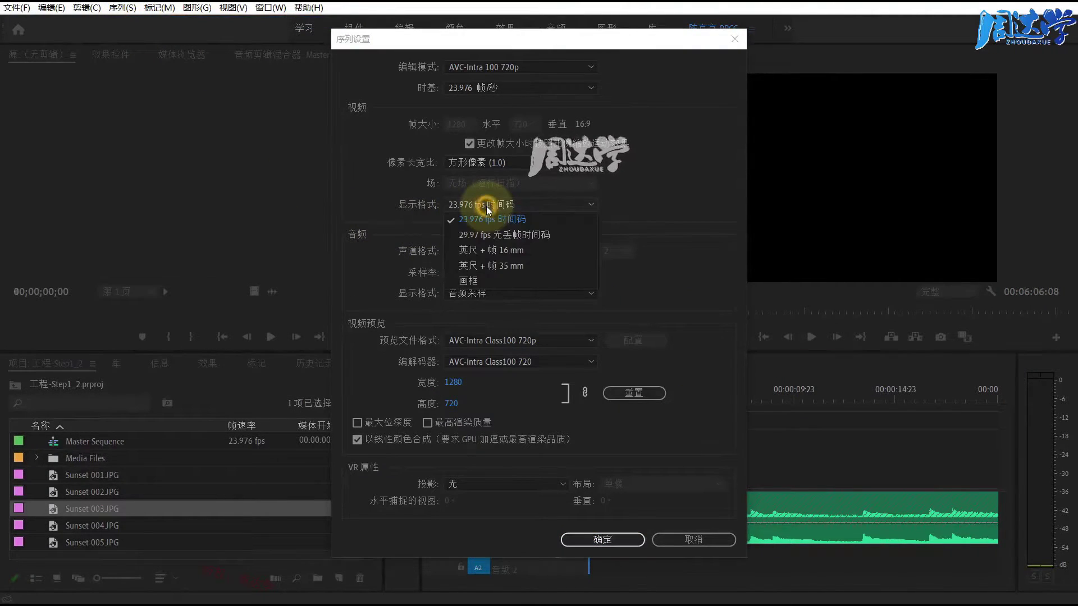
click(422, 212)
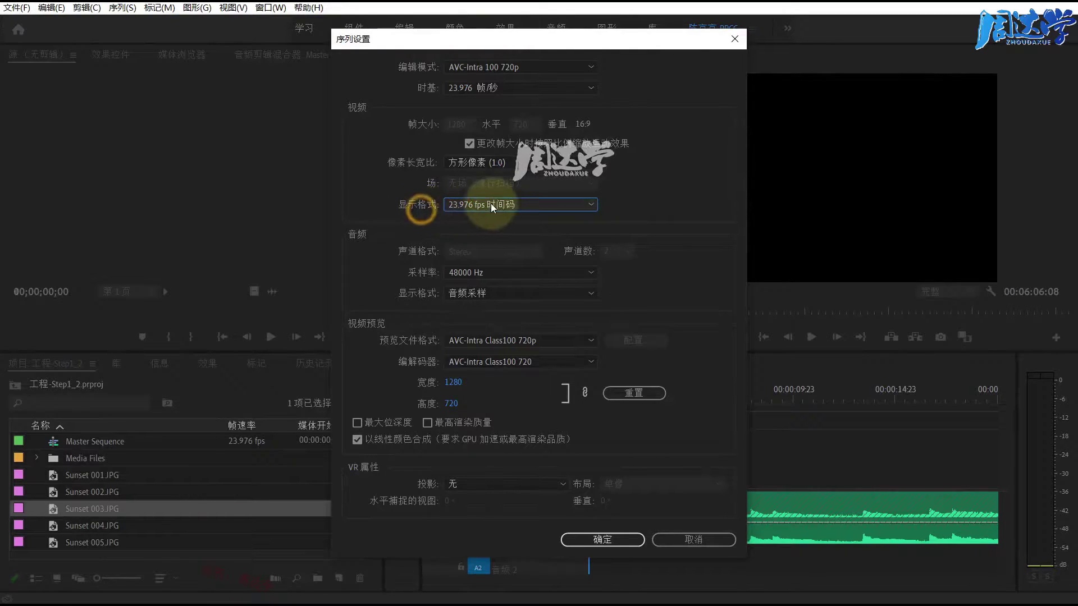
click(473, 88)
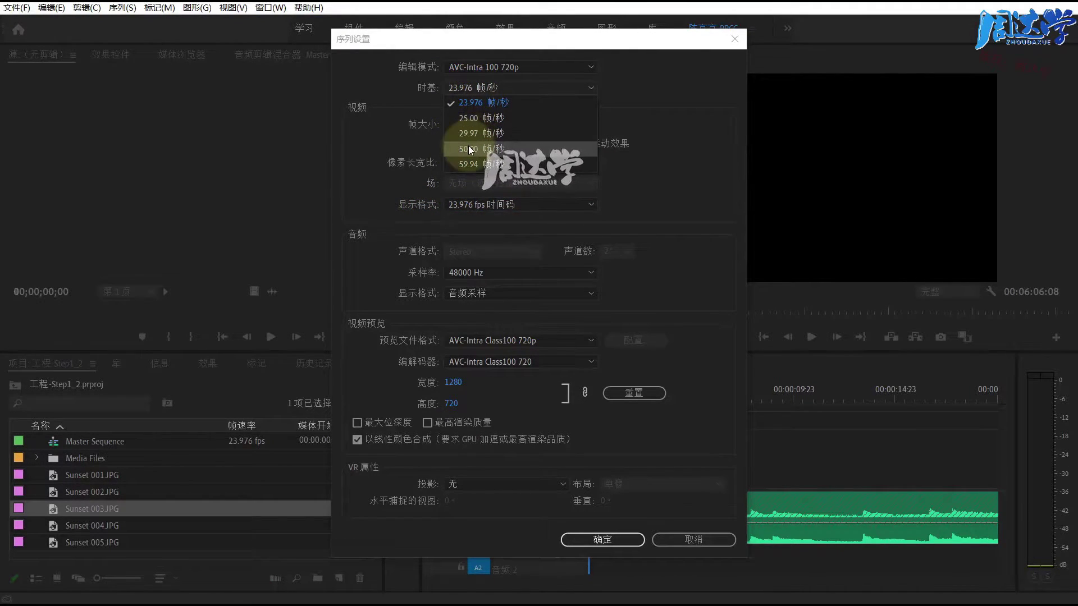
click(465, 122)
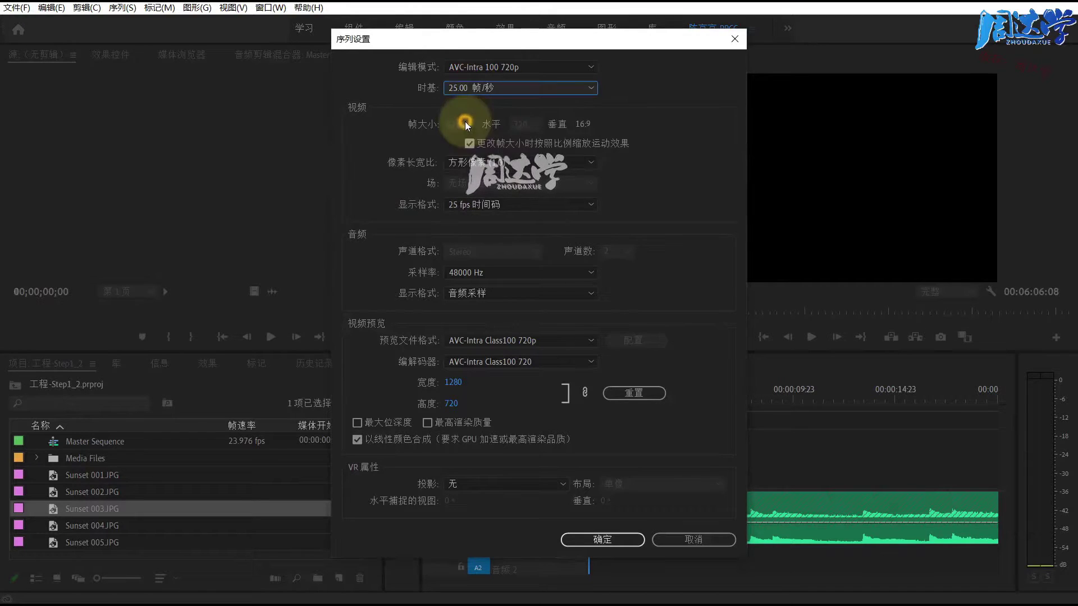
Apply the 25 fps sequence settings and scrub the playhead through the first second.
click(590, 539)
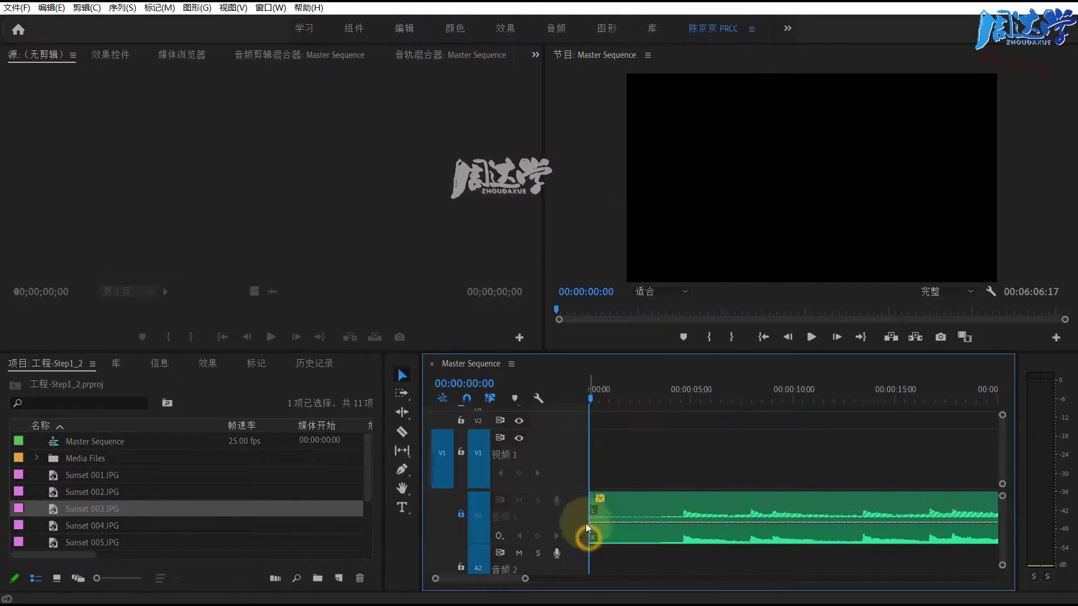
click(590, 398)
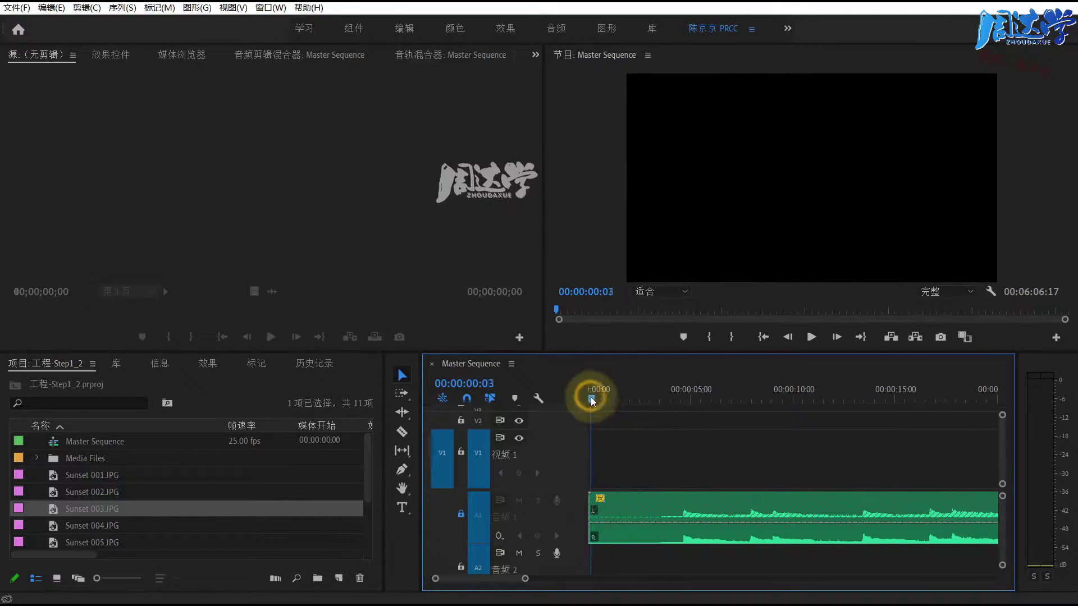
drag(591, 397, 612, 399)
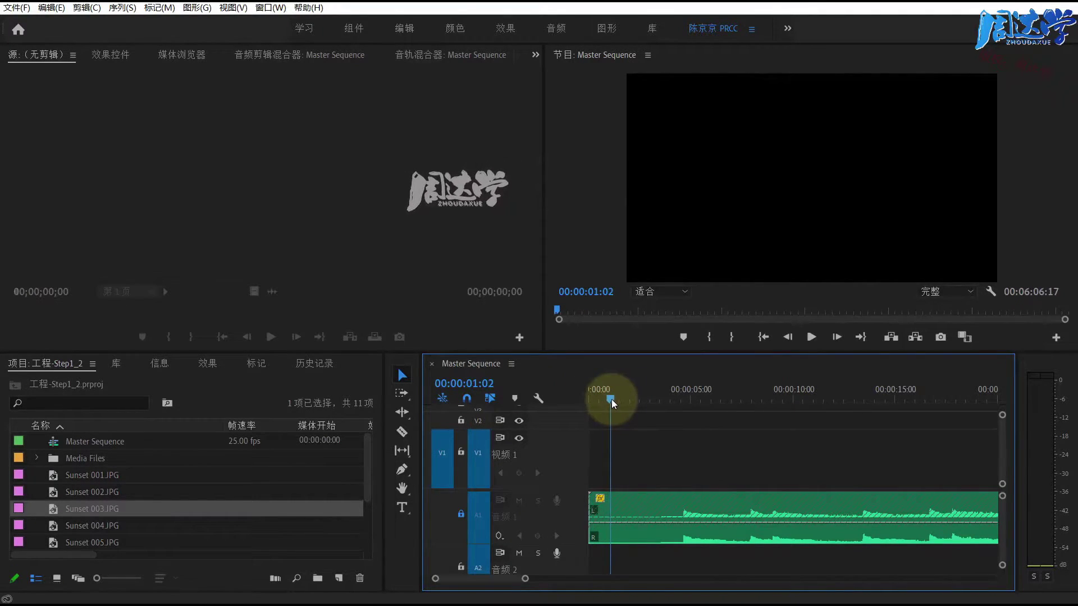
drag(611, 400, 560, 399)
Turn on Linked Selection and drag the nine Sunset images onto V1.
click(489, 396)
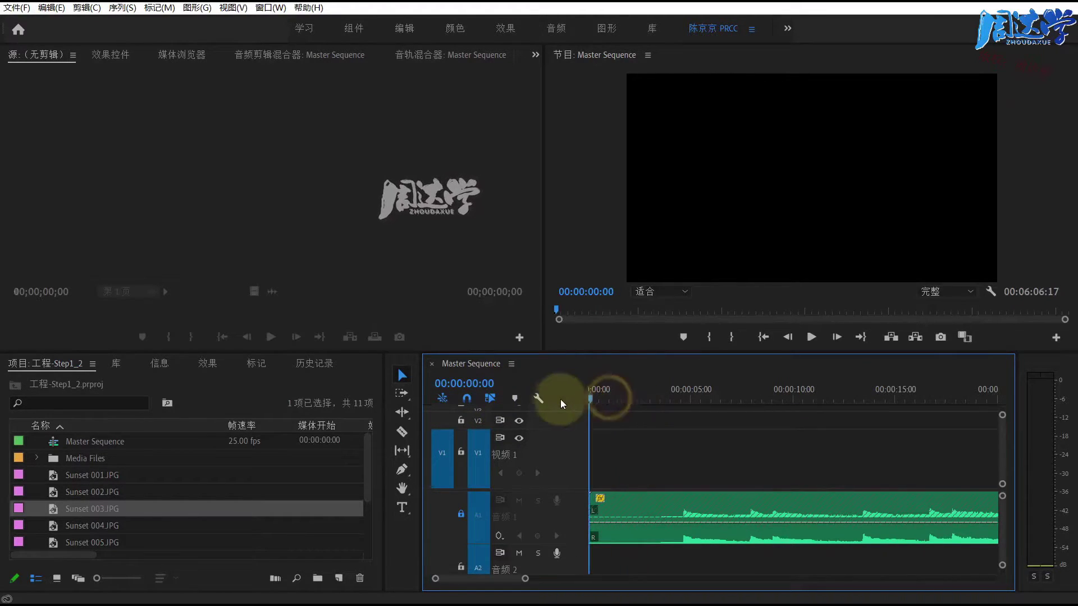
click(97, 473)
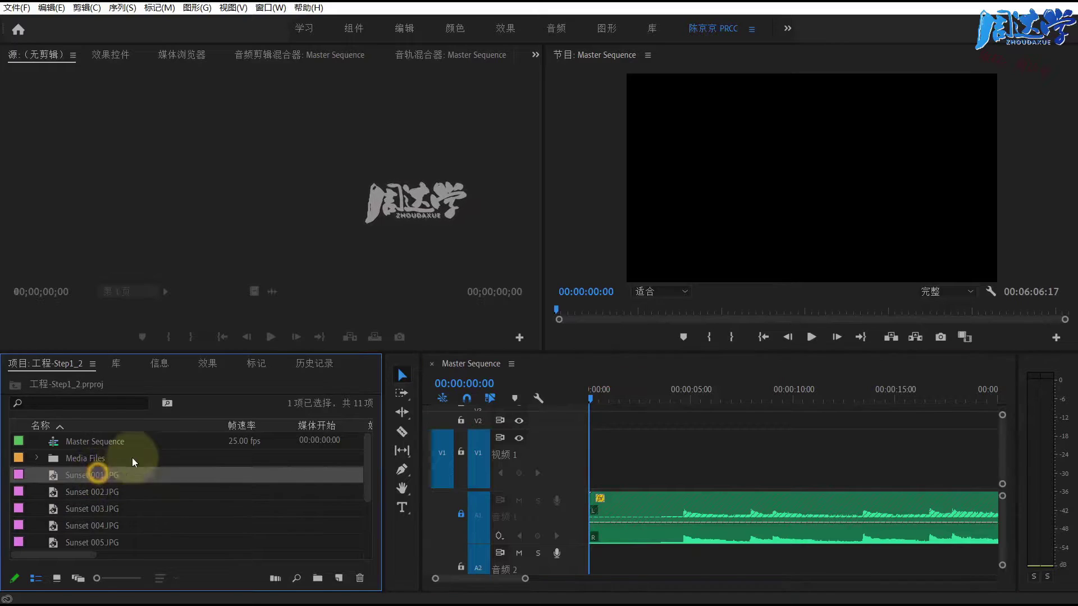
scroll(140, 510, down, 1)
scroll(140, 509, up, 1)
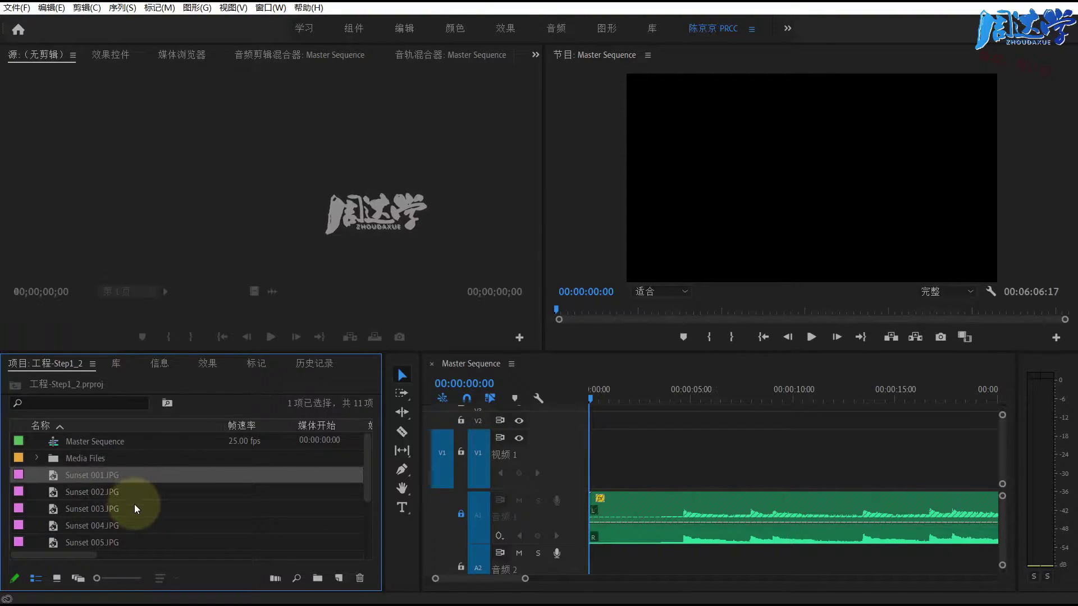
scroll(138, 487, down, 2)
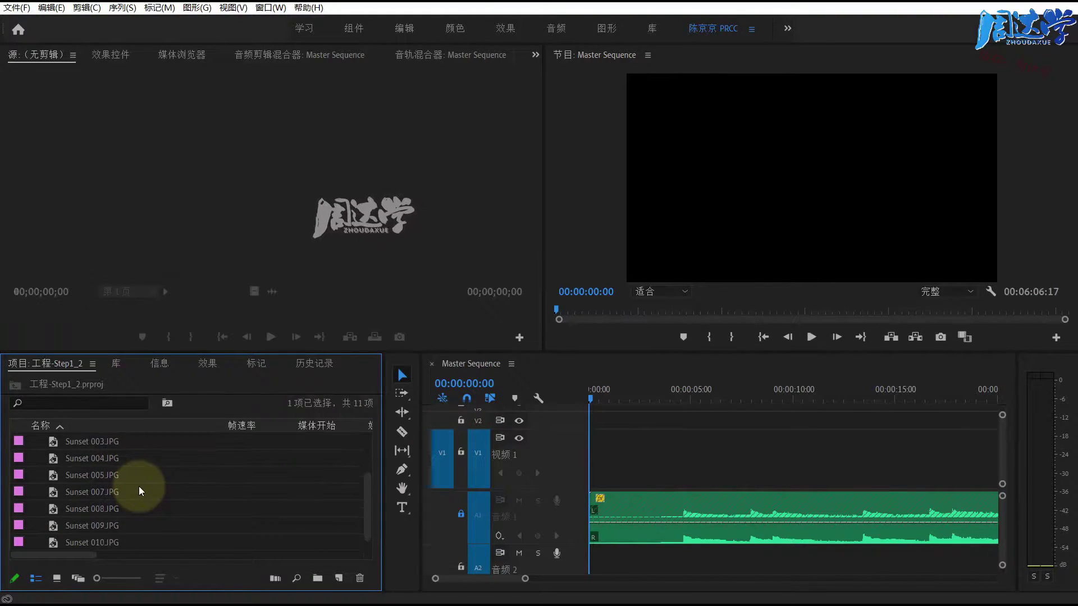
shift+click(127, 536)
drag(89, 458, 598, 471)
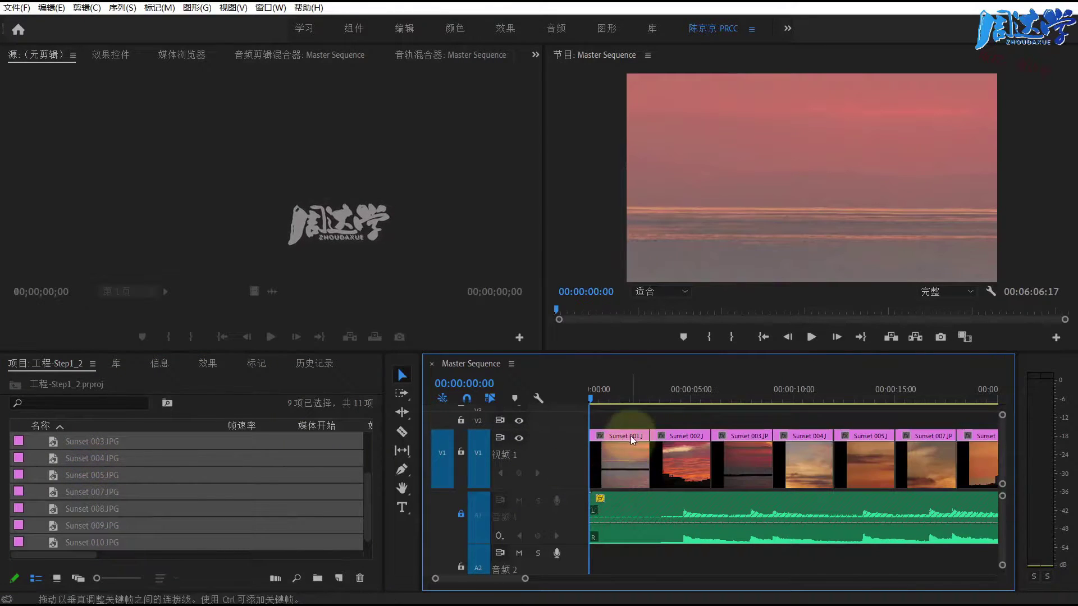
Inspect the placed Sunset clips, then clear V1 with Track Select Forward and Delete.
click(630, 436)
click(746, 441)
click(805, 441)
click(878, 437)
click(926, 438)
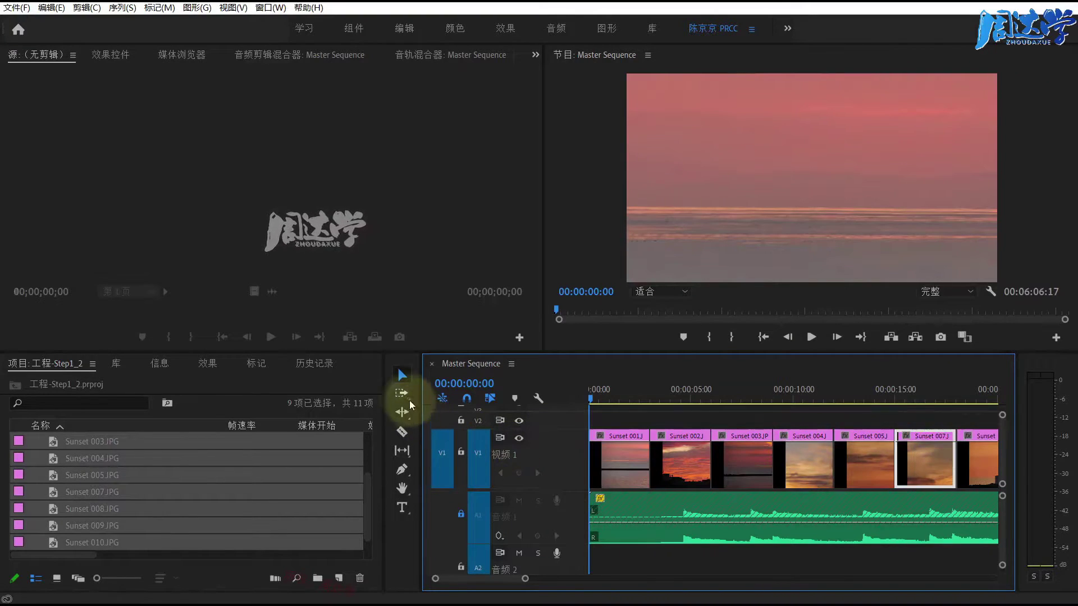
click(402, 393)
click(591, 459)
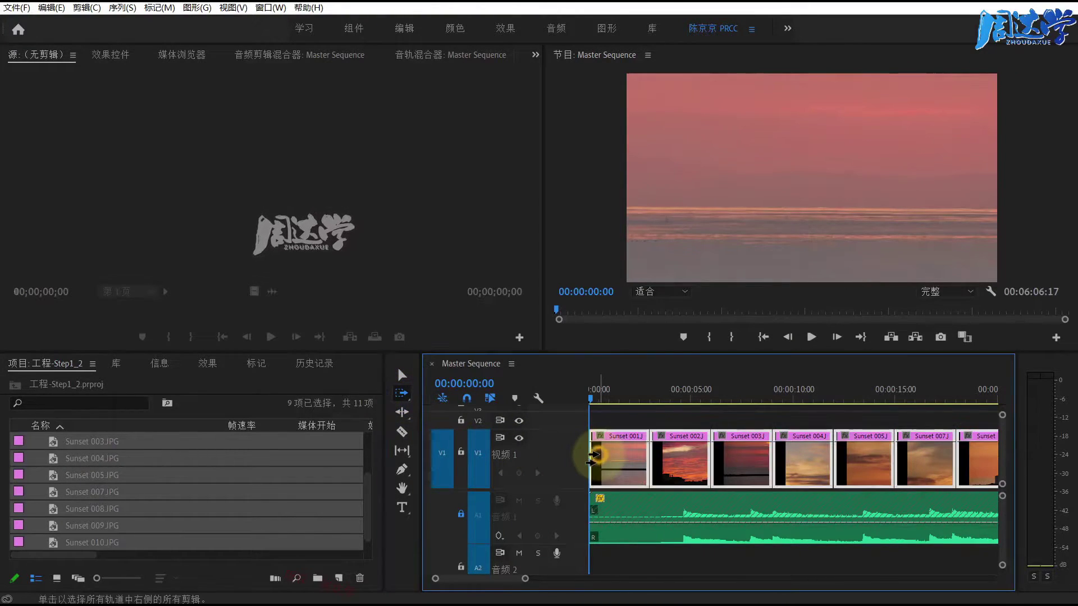
key(Delete)
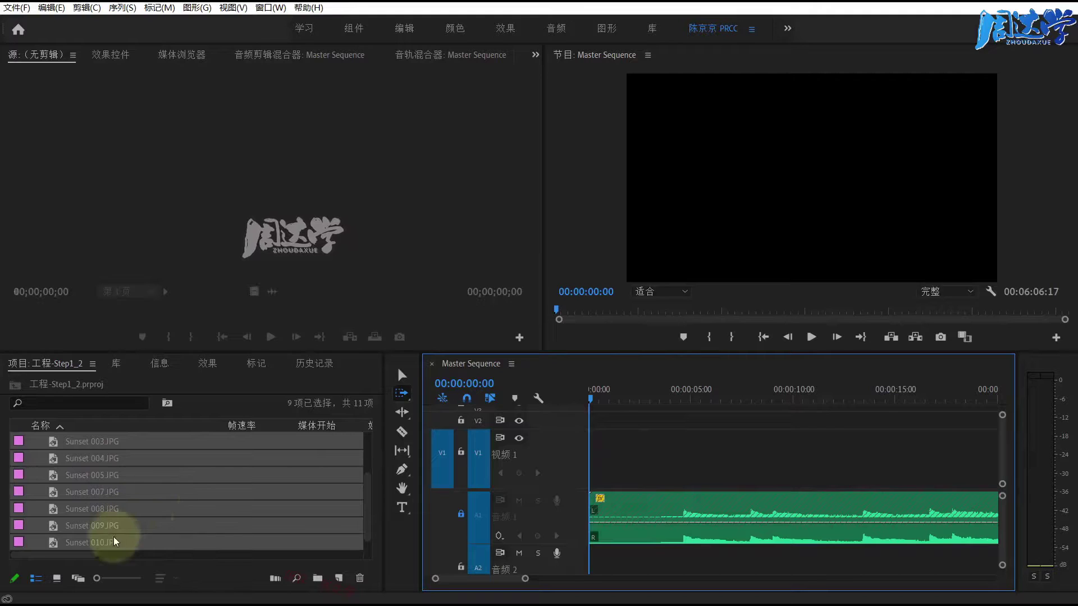
Reselect the nine Sunset images and drag them onto V1 again.
click(116, 546)
scroll(123, 519, up, 2)
scroll(129, 515, up, 2)
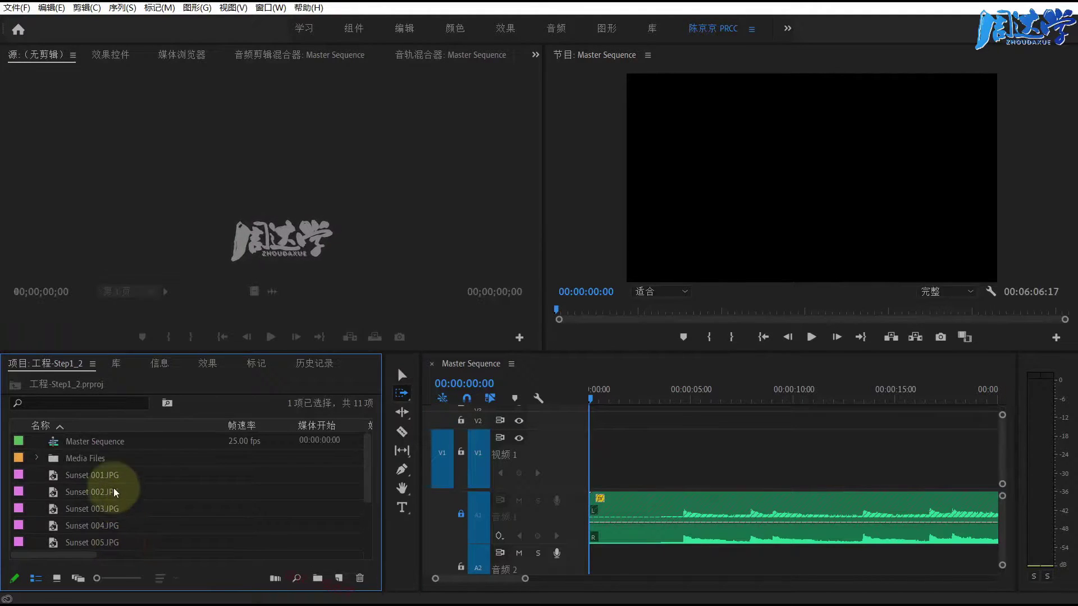
shift+click(107, 479)
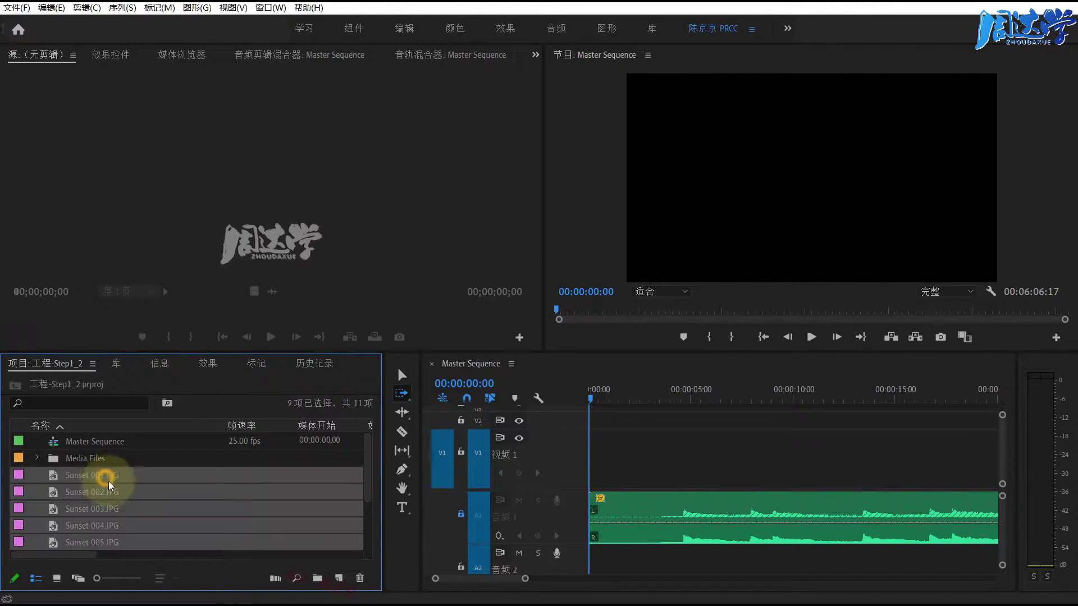
drag(107, 479, 586, 472)
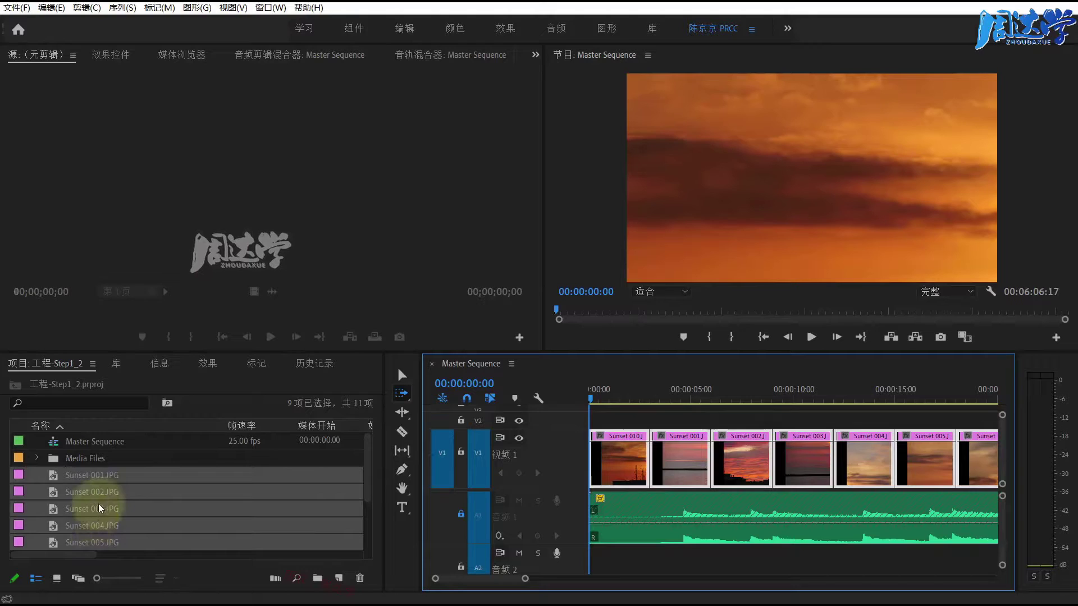
Note Sunset 010 comes first, then select all V1 clips and delete them.
click(629, 441)
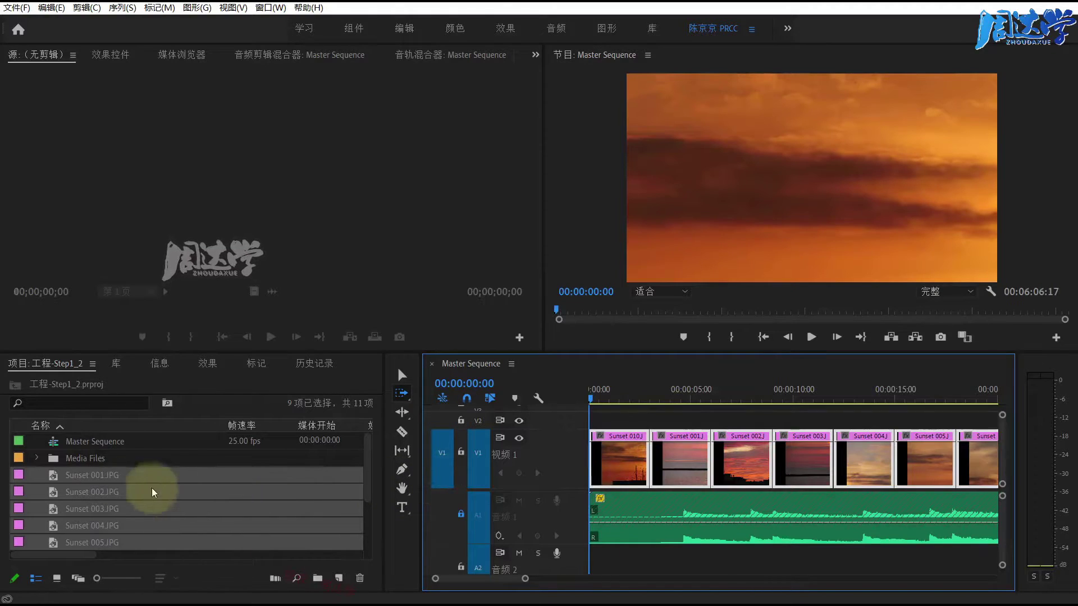
click(115, 476)
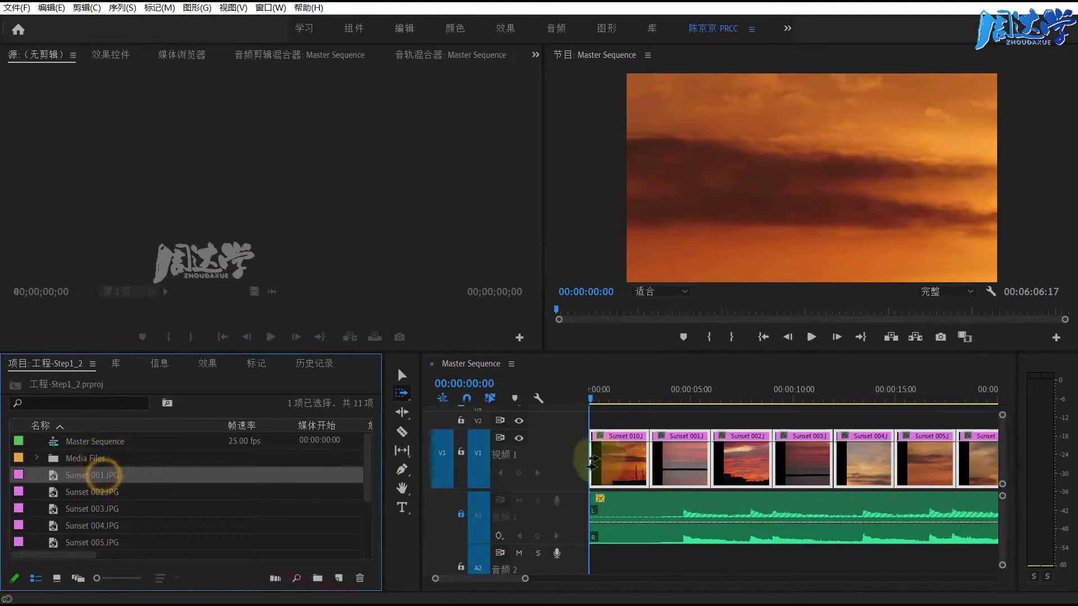
click(622, 460)
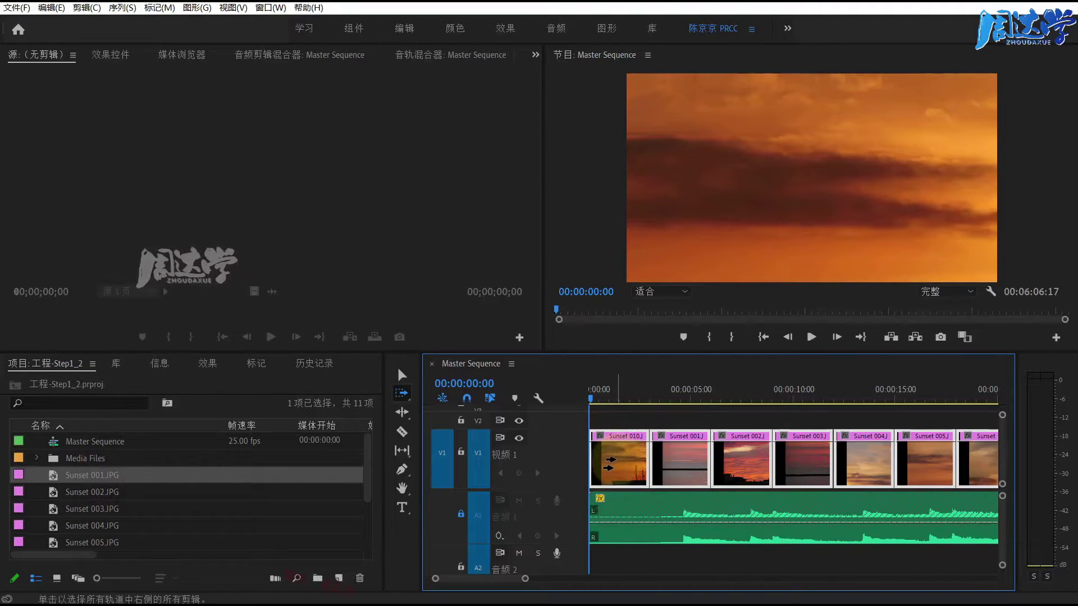
key(Delete)
scroll(185, 495, down, 1)
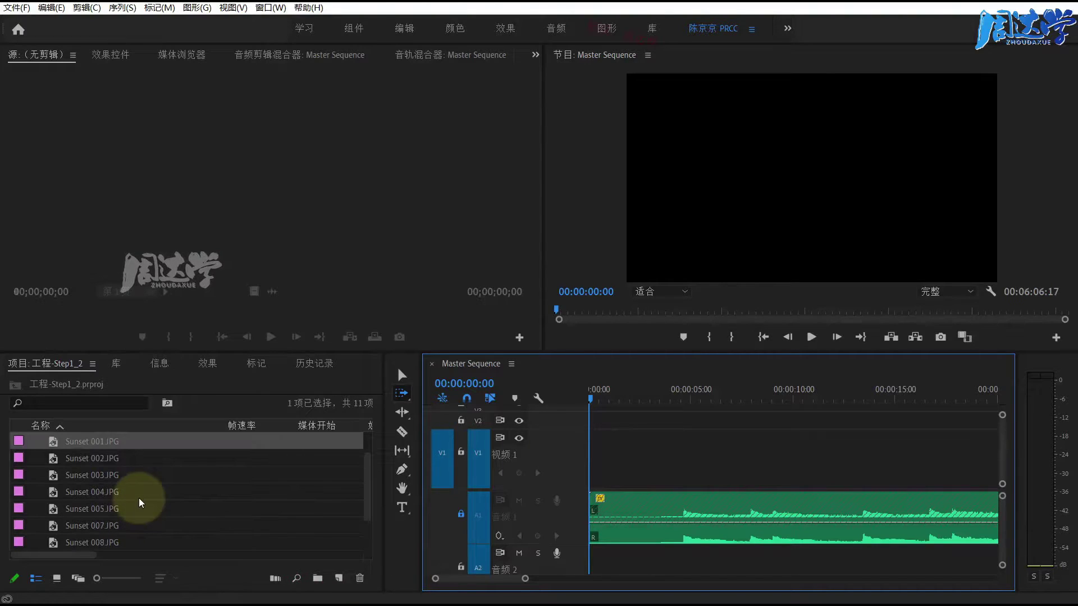
Sort the project list by name descending and select Sunset 010.JPG.
scroll(142, 500, down, 1)
scroll(136, 514, up, 3)
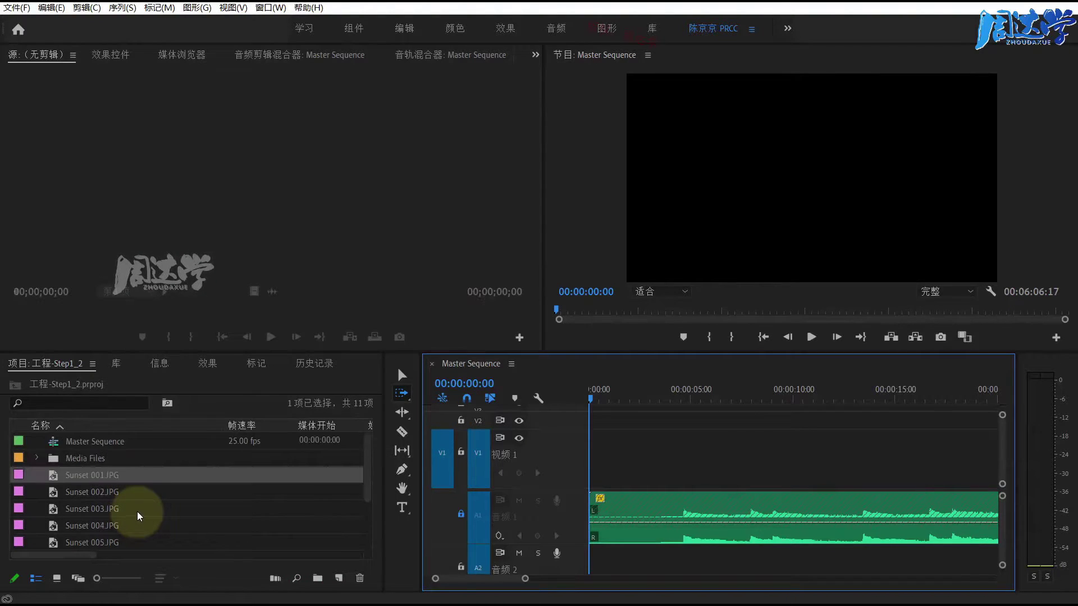
click(77, 425)
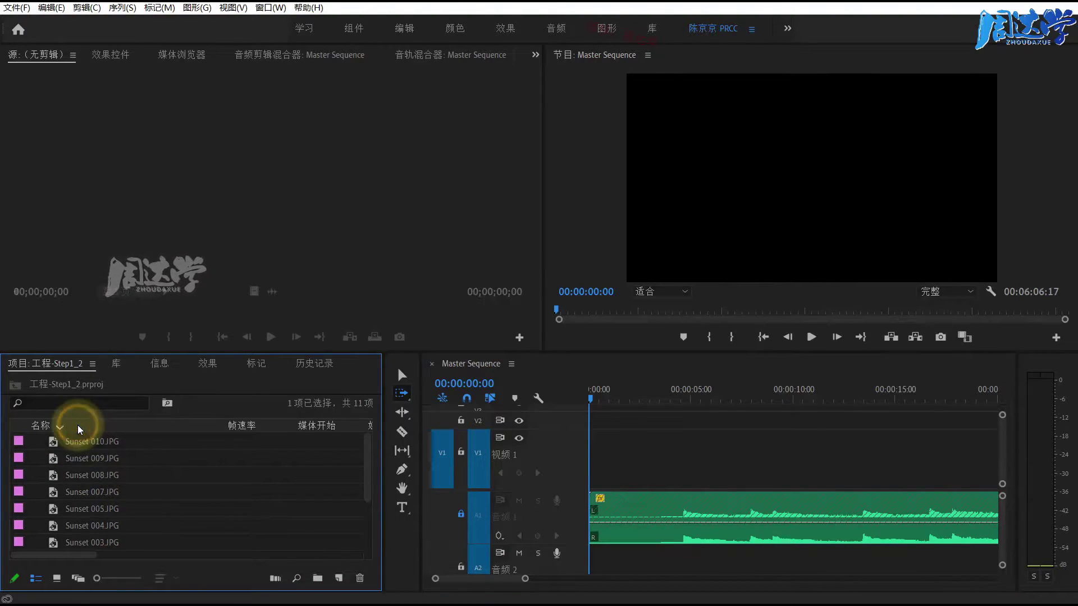
click(85, 442)
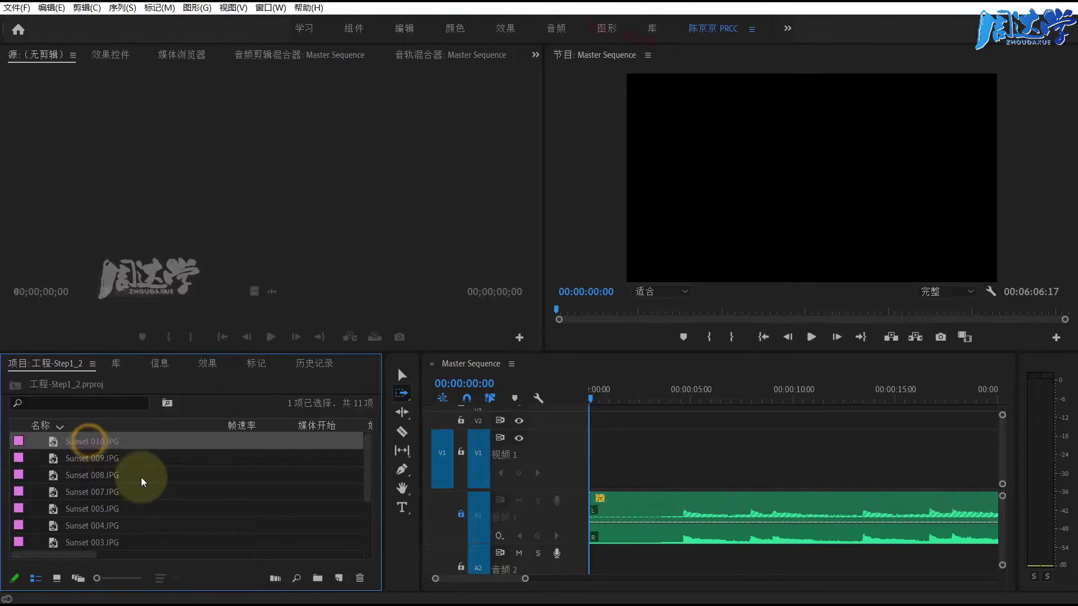
Select Sunset 010 through 001, drag them onto V1, then clear the track.
scroll(142, 478, down, 2)
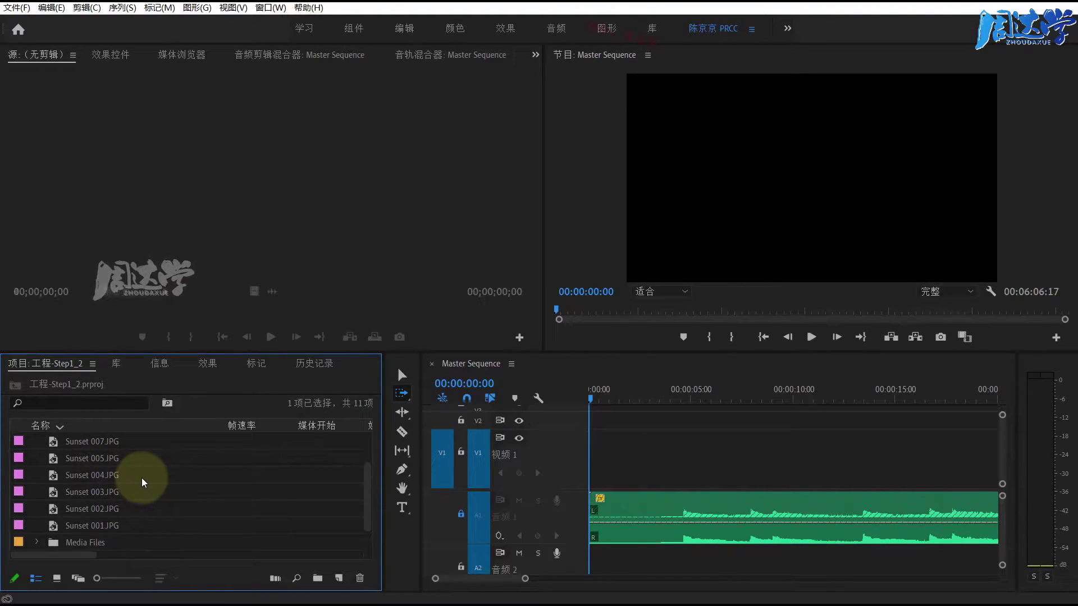
shift+click(117, 526)
drag(93, 475, 592, 483)
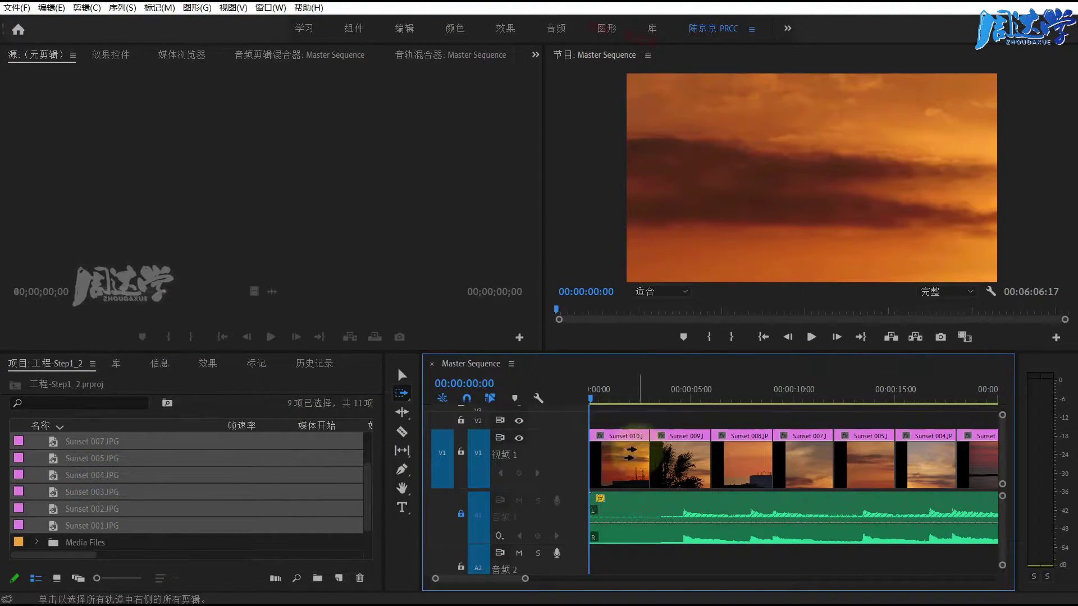
drag(632, 454, 590, 452)
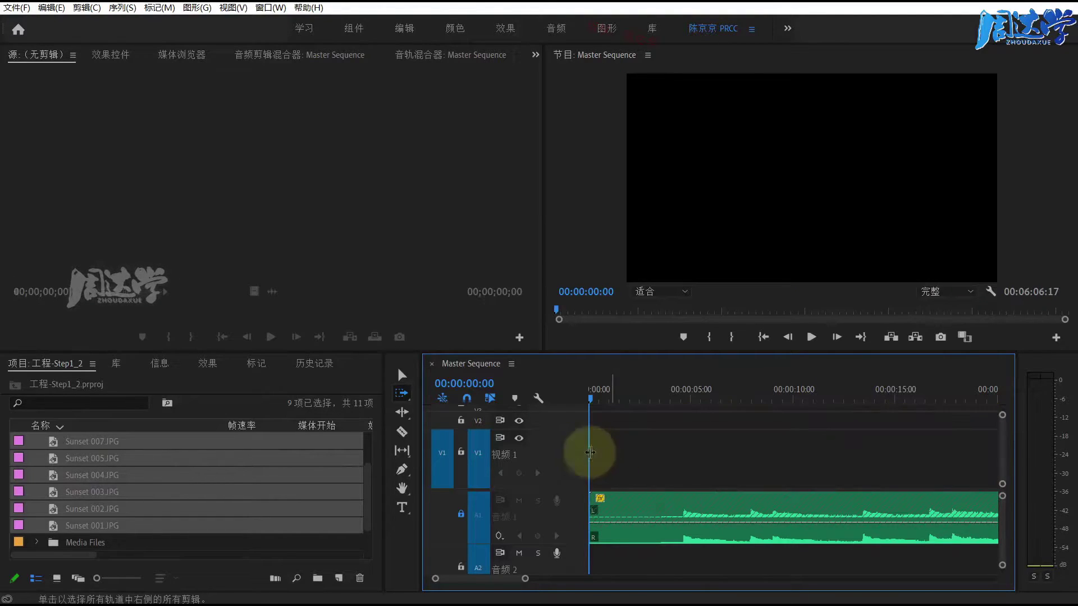
Sort the project items by name in ascending order.
scroll(153, 476, up, 3)
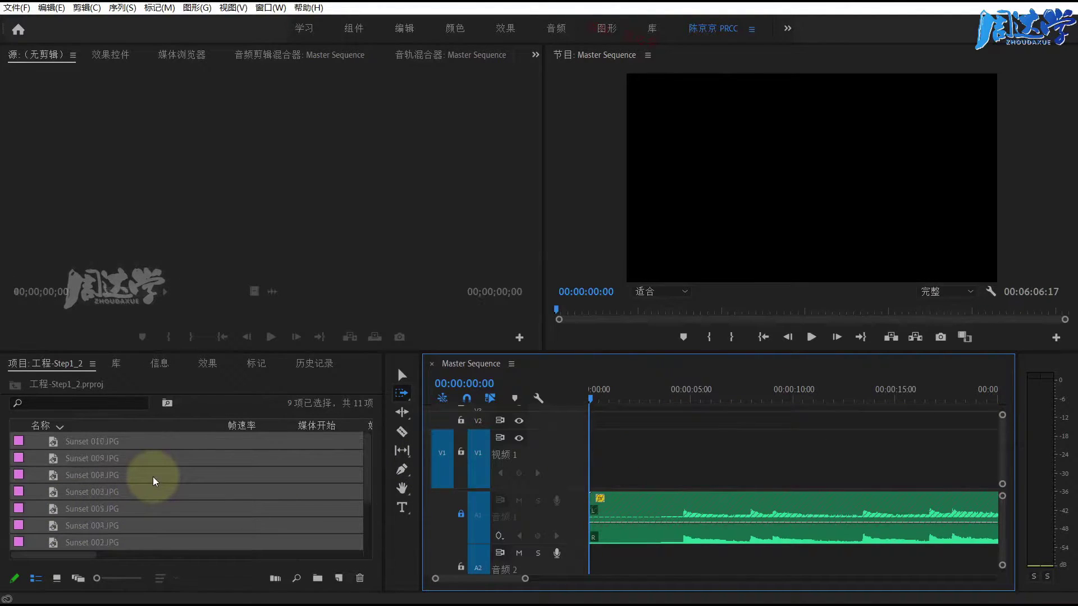
click(80, 426)
click(92, 429)
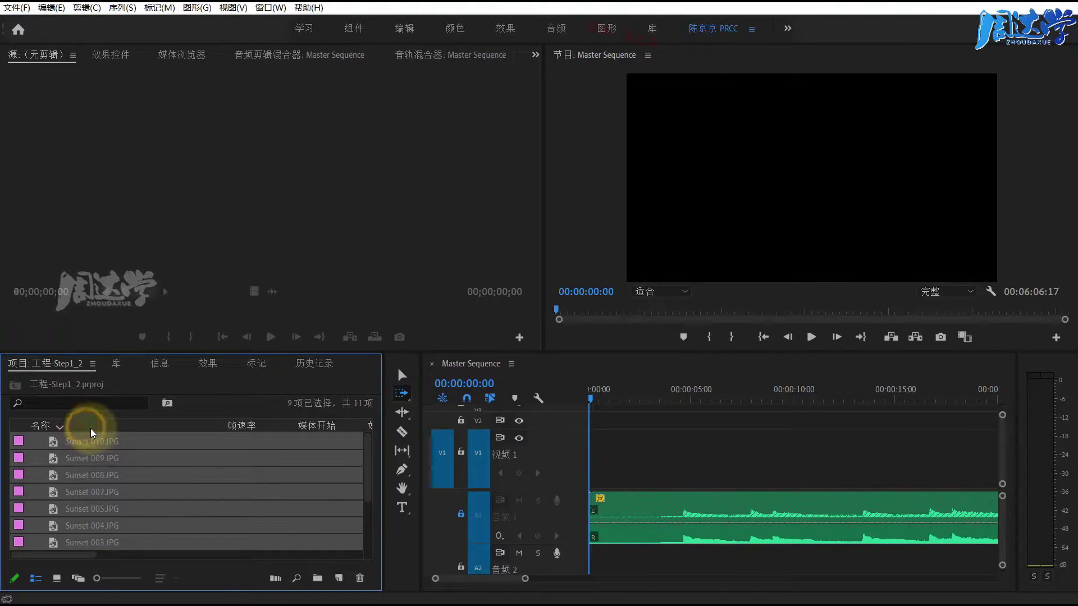
drag(92, 432, 94, 556)
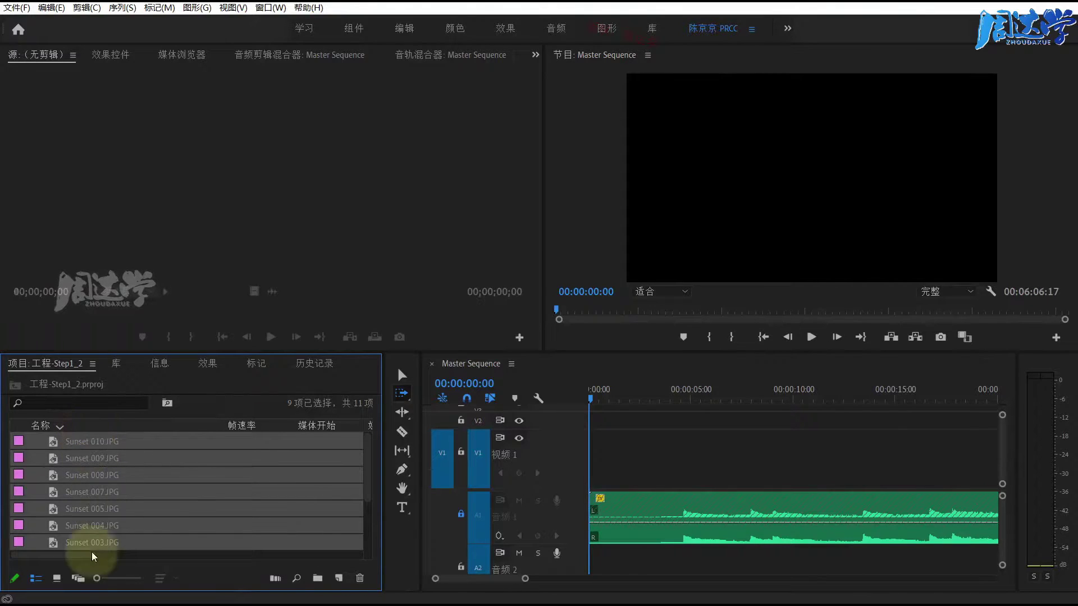
click(82, 428)
click(96, 458)
Select Sunset 010, 008, 004 and 001 and drop them into Master Sequence.
scroll(164, 493, down, 1)
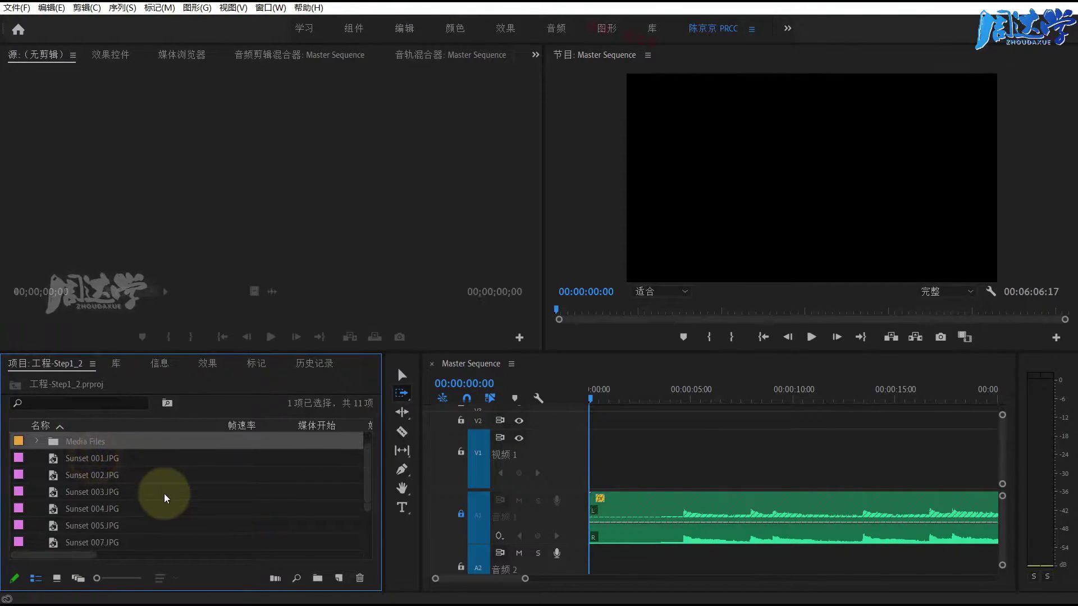
scroll(164, 494, down, 2)
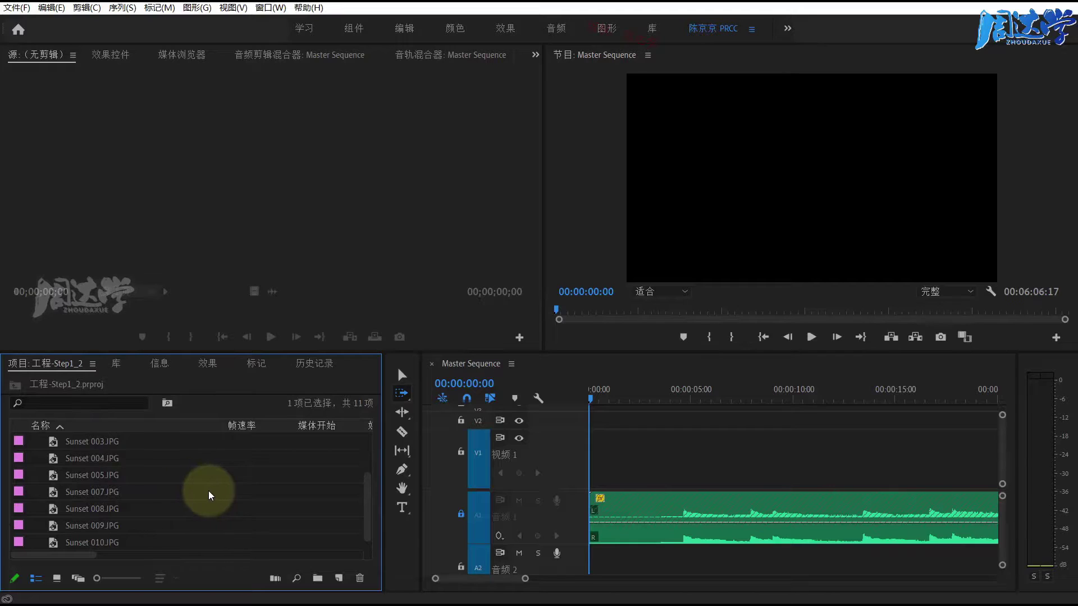
ctrl+click(103, 541)
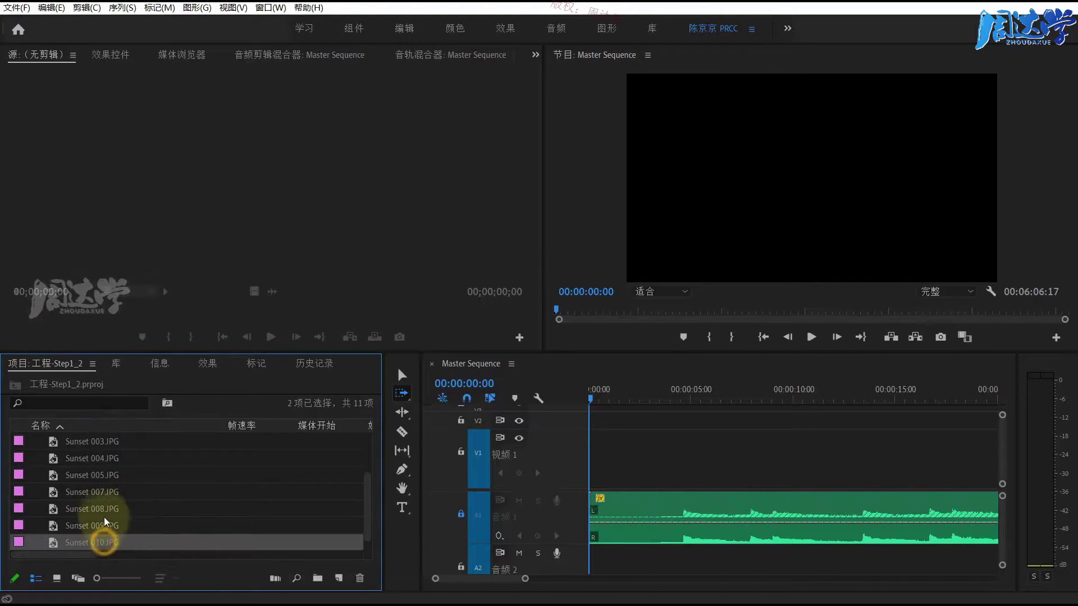
ctrl+click(94, 508)
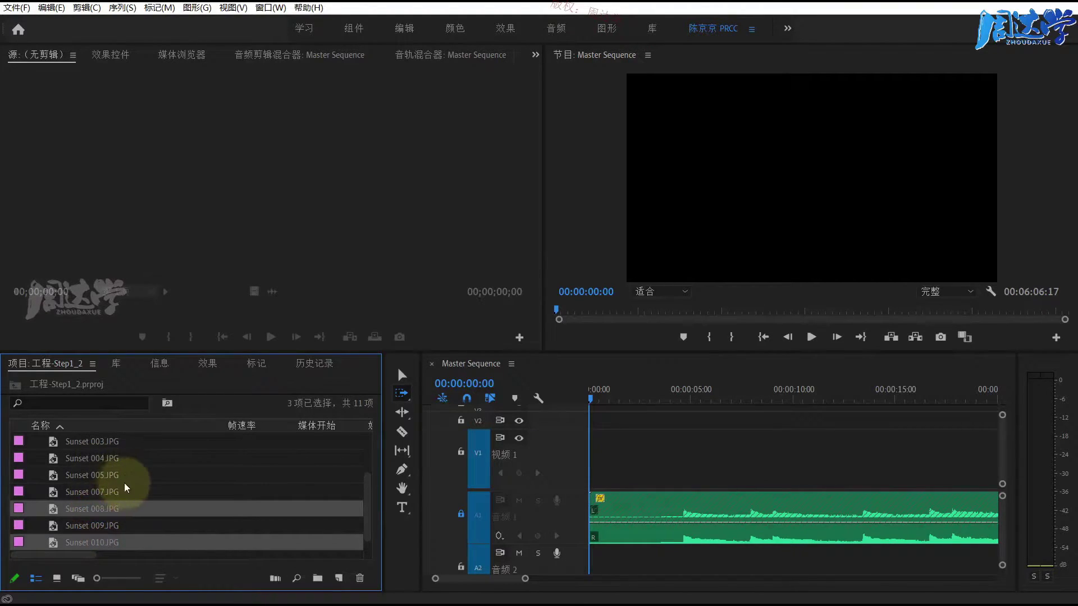
ctrl+click(103, 459)
scroll(131, 491, up, 1)
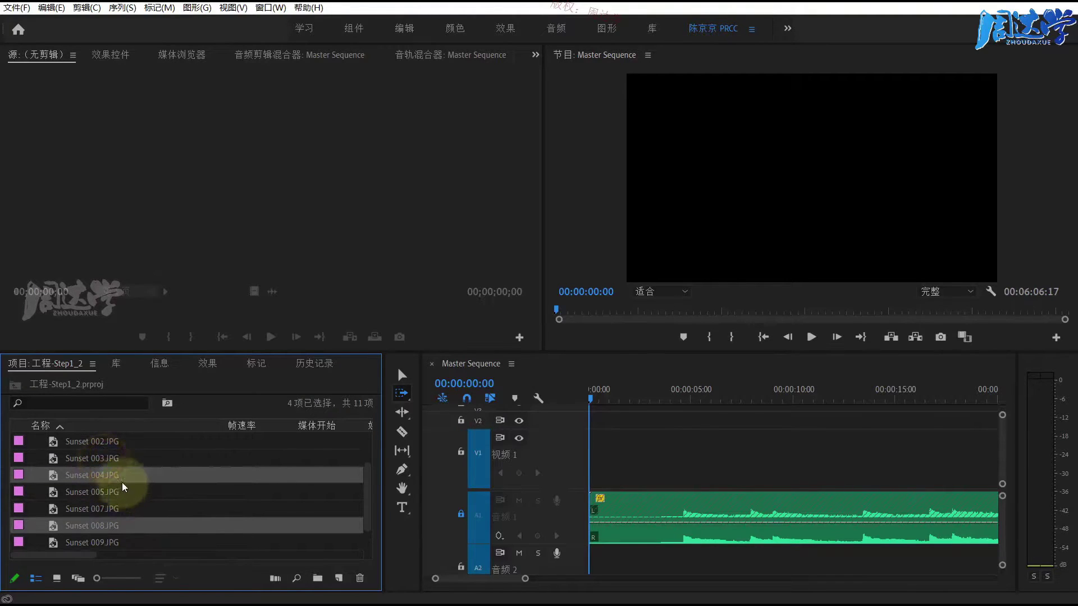
scroll(122, 483, up, 1)
ctrl+click(101, 442)
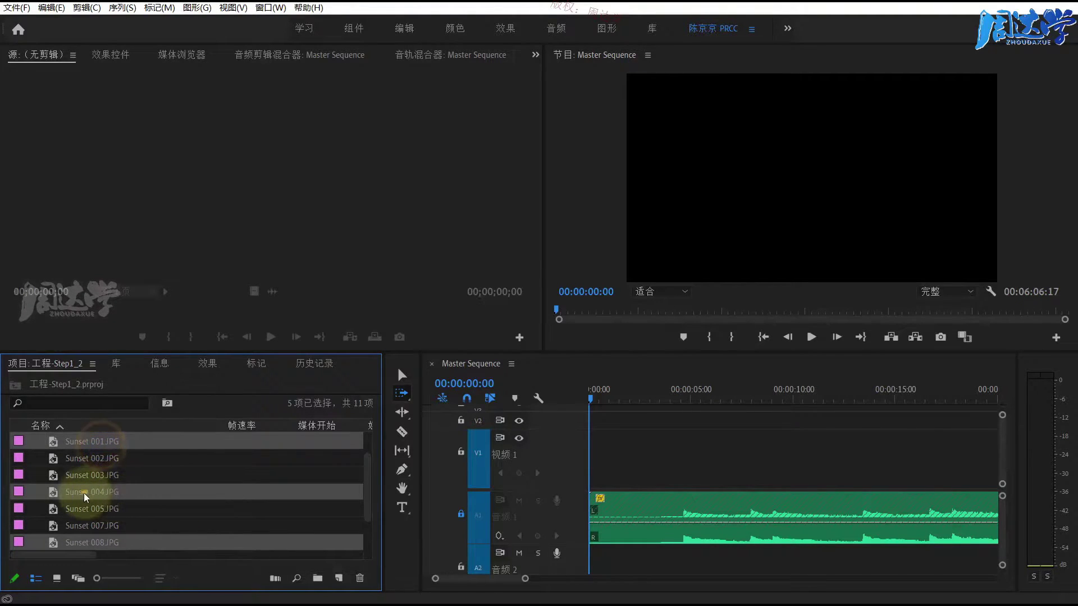
mouse_move(84, 491)
mouse_down()
mouse_move(651, 449)
mouse_move(217, 482)
mouse_move(607, 475)
mouse_move(152, 500)
mouse_up()
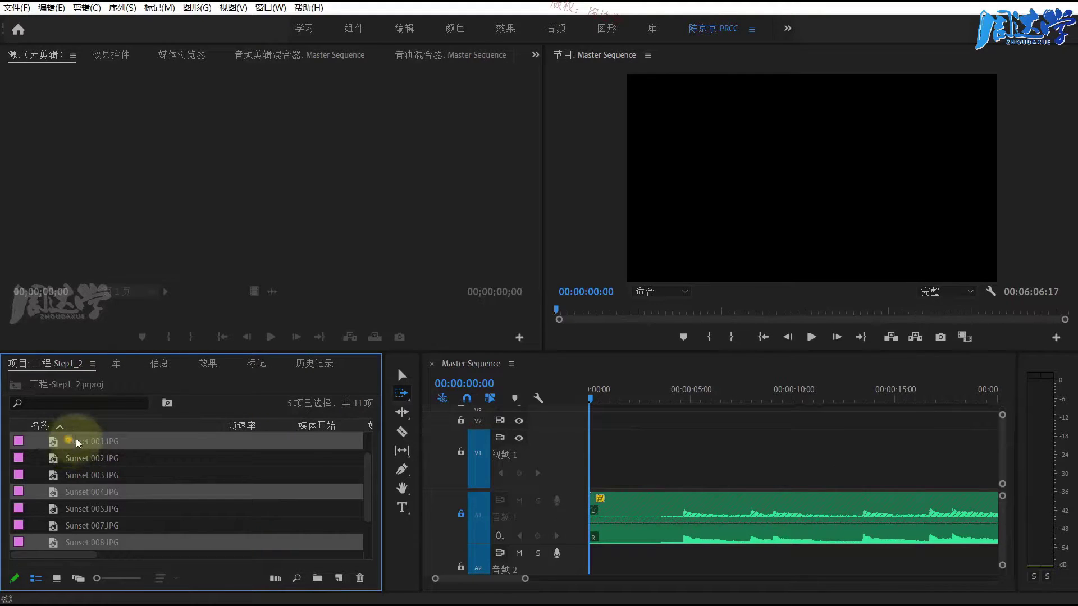
drag(76, 441, 601, 466)
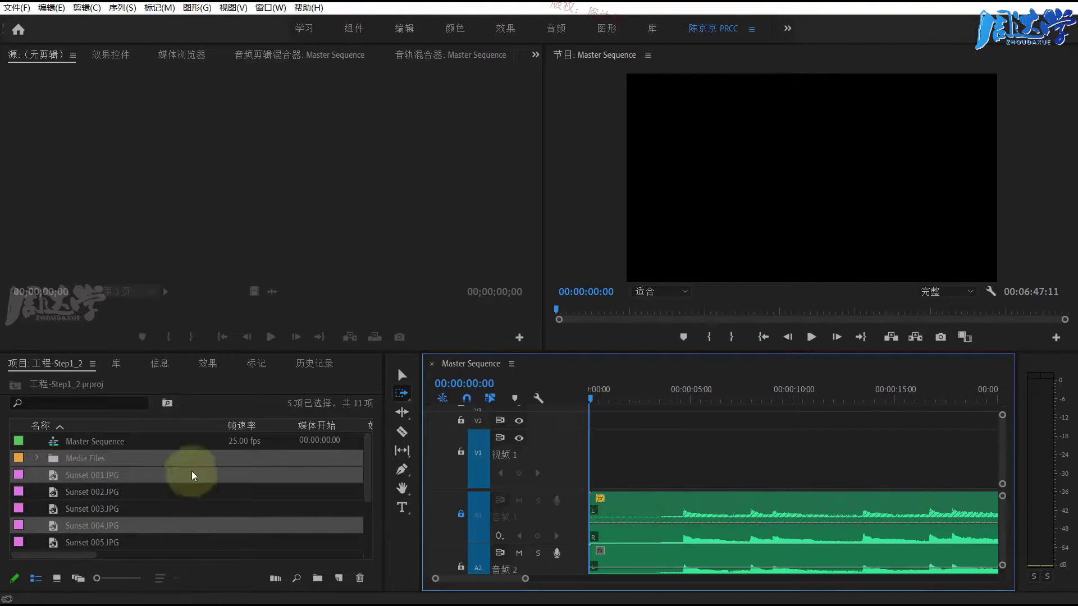
Undo the drop and place only the four stills Sunset 010, 008, 004, 001 on V1.
key(ctrl+z)
ctrl+click(92, 457)
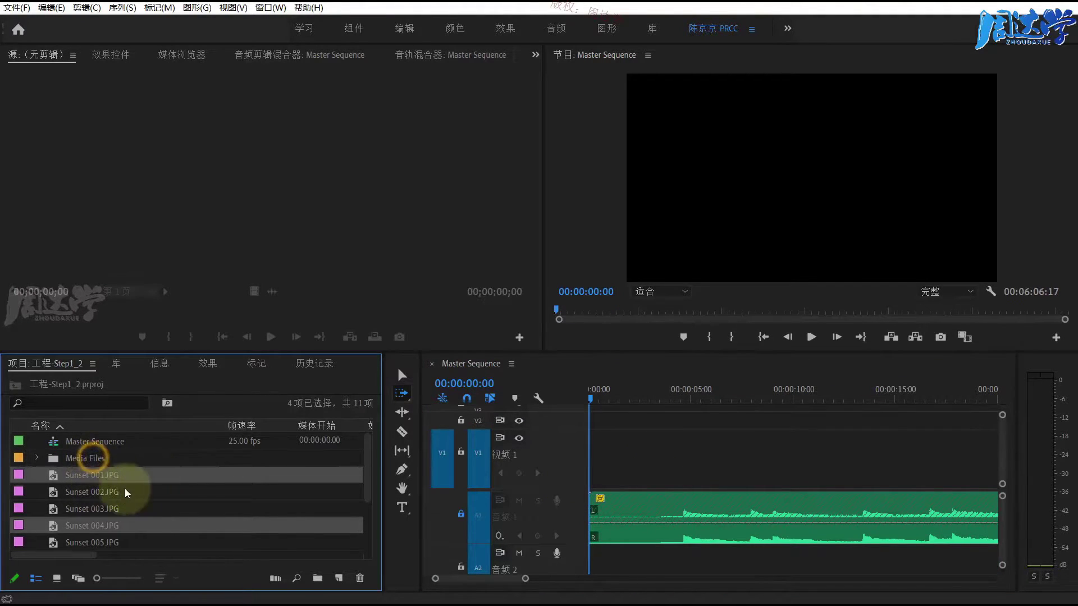
scroll(141, 493, down, 1)
mouse_move(93, 457)
mouse_down()
mouse_move(679, 459)
mouse_move(621, 455)
mouse_up()
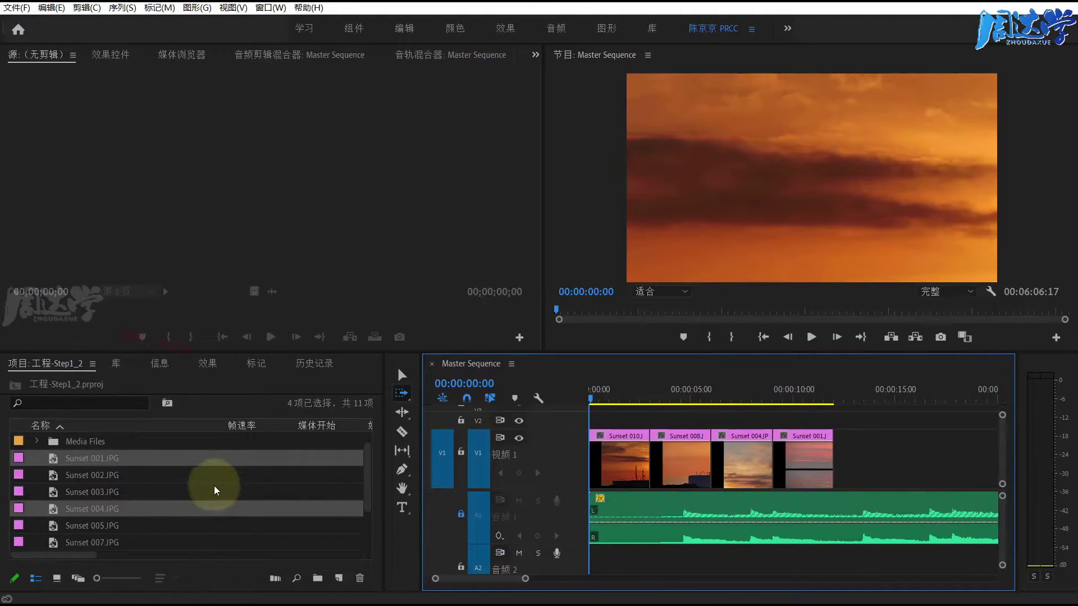
Track-select every clip on V1 and delete them, leaving only the music.
click(142, 486)
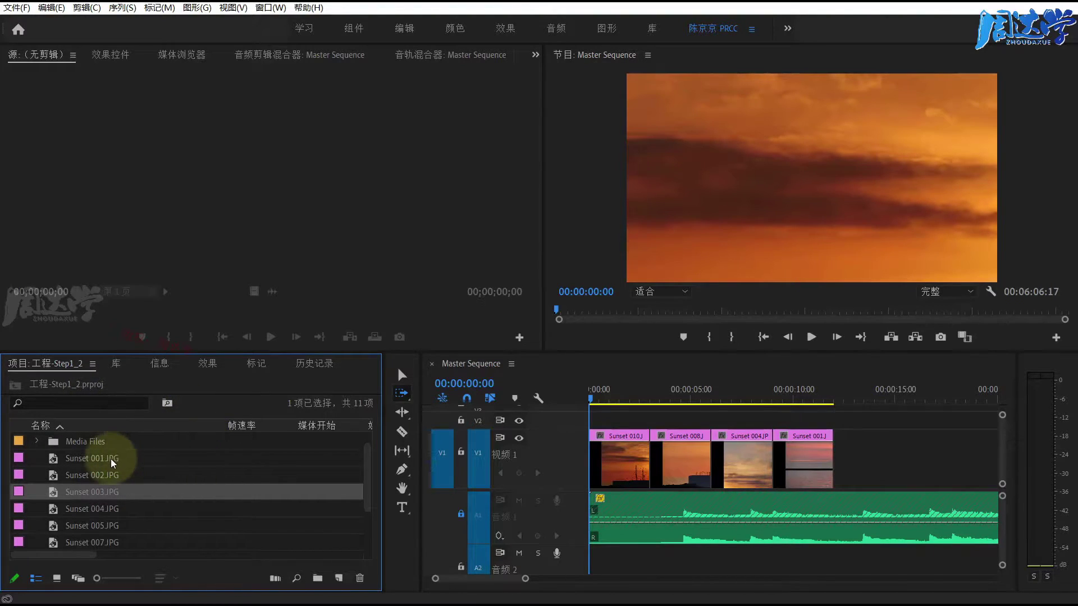
click(621, 454)
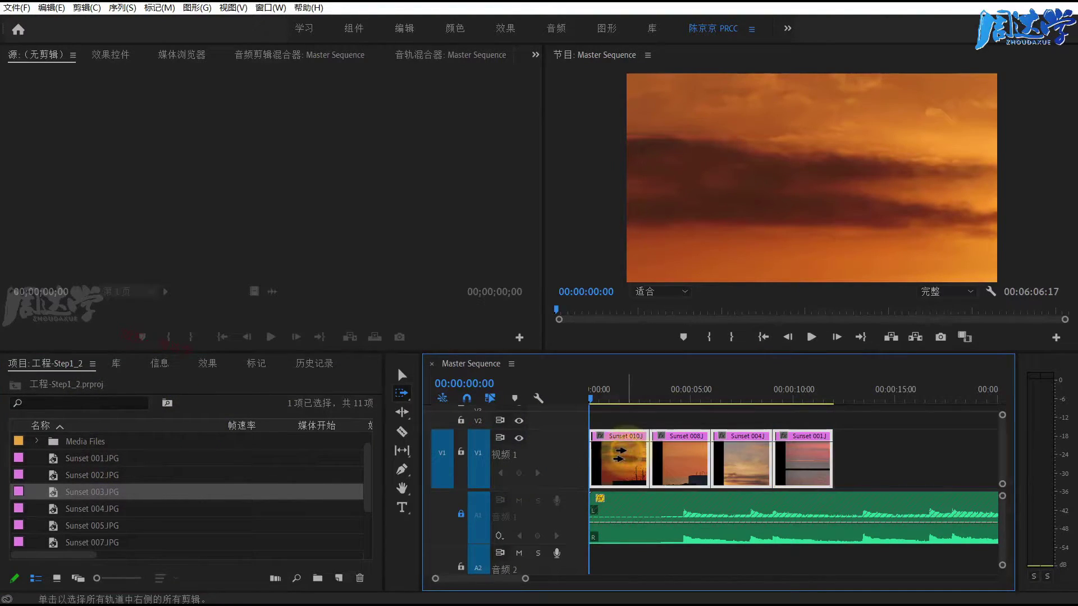
key(Delete)
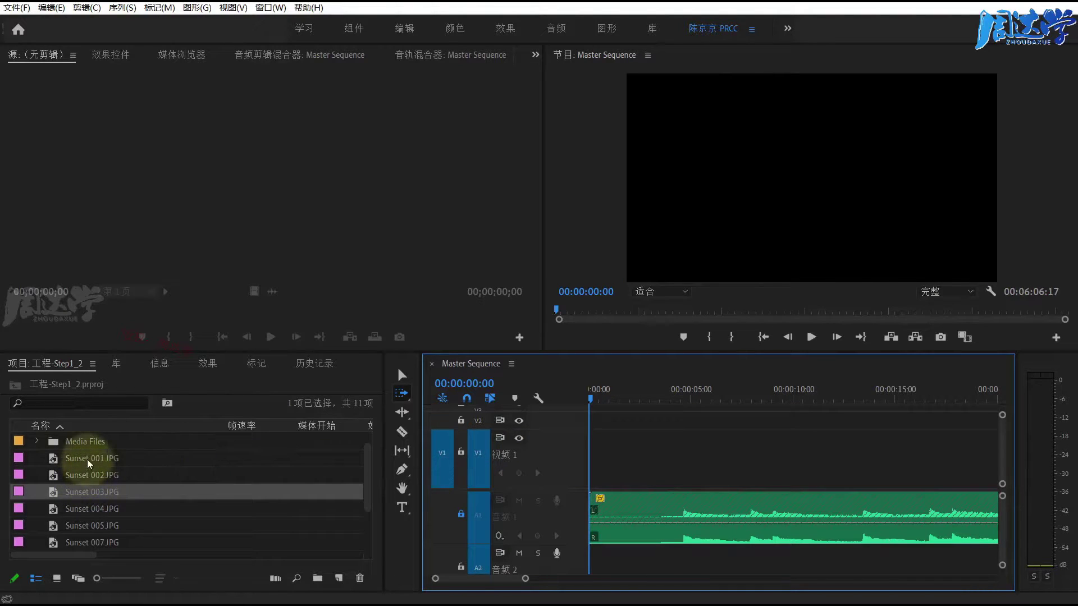
Close the Master Sequence timeline tab, leaving no sequence open.
click(87, 460)
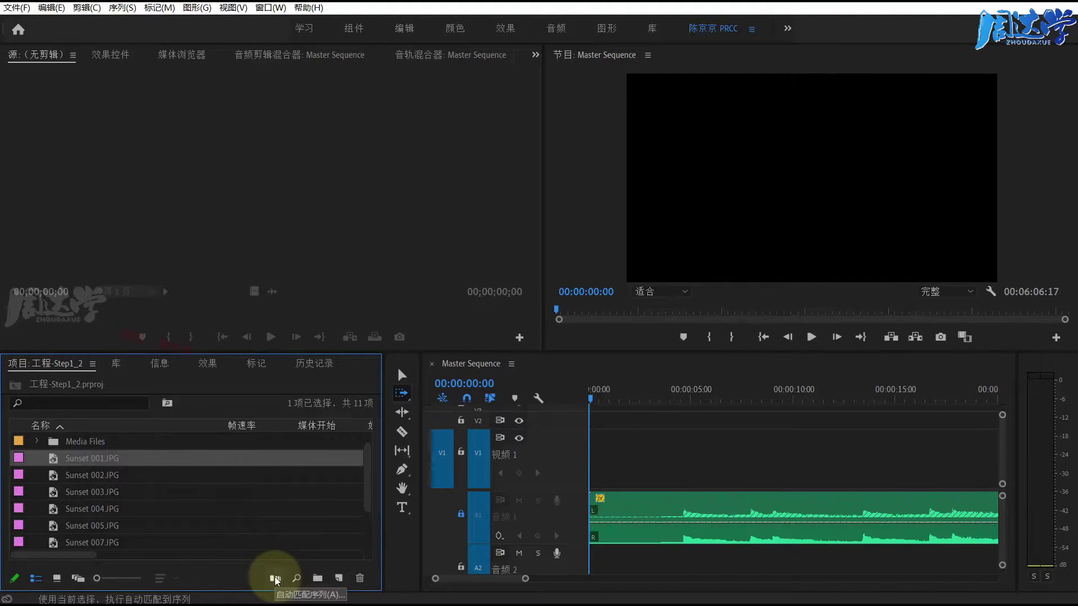
click(476, 368)
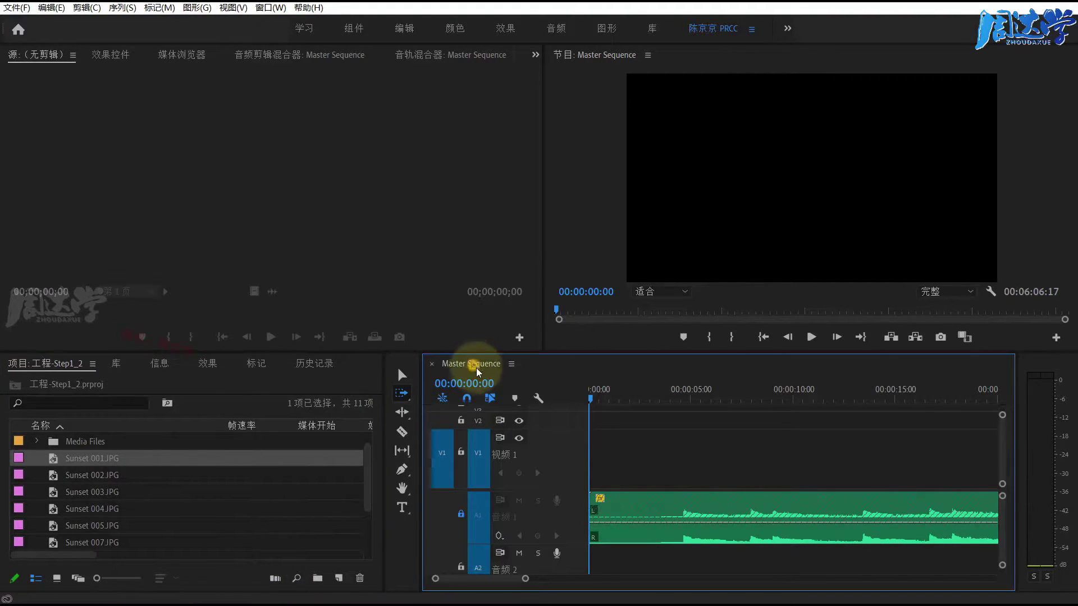
click(431, 363)
Select Master Sequence and delete it with the panel's Clear button.
scroll(103, 497, down, 1)
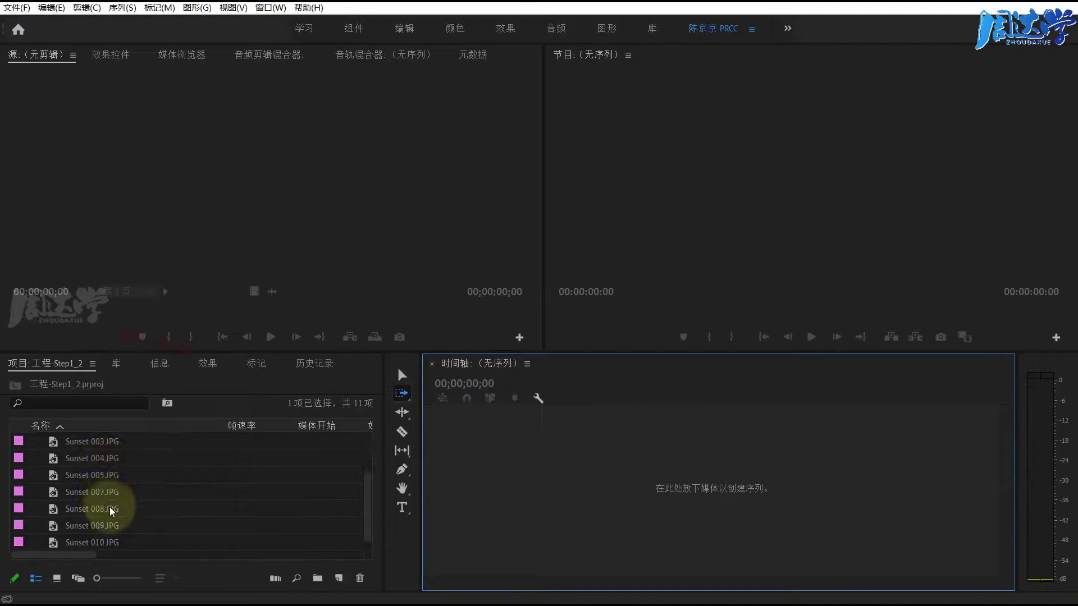
scroll(110, 507, up, 2)
click(80, 446)
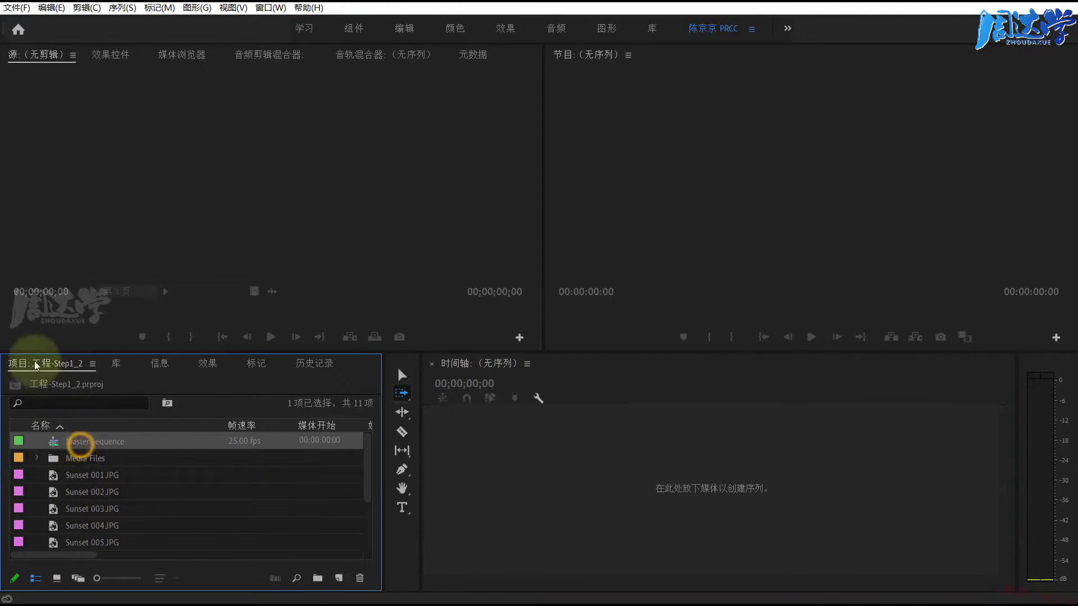
click(72, 439)
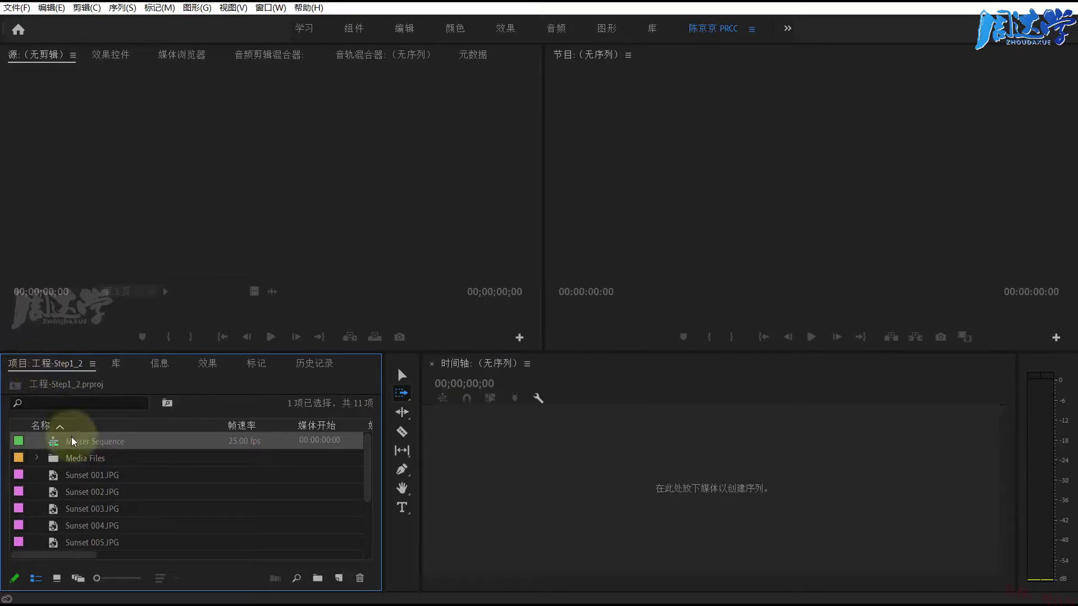
scroll(281, 517, down, 2)
click(360, 578)
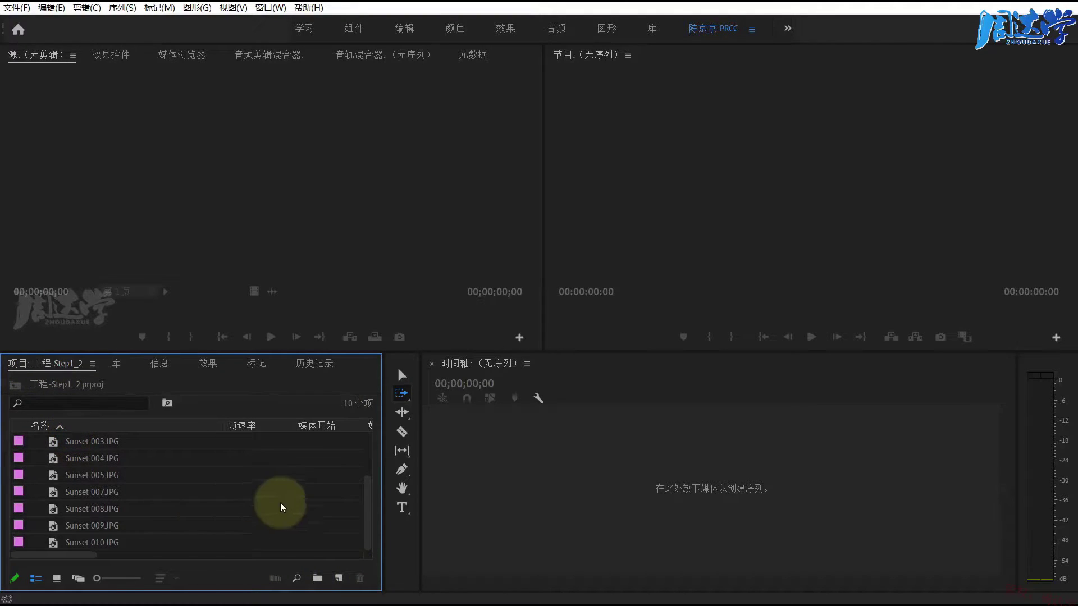
Click through Sunset 004, Sunset 005 and the Media Files folder in the project list.
click(101, 459)
click(107, 492)
click(130, 526)
click(115, 476)
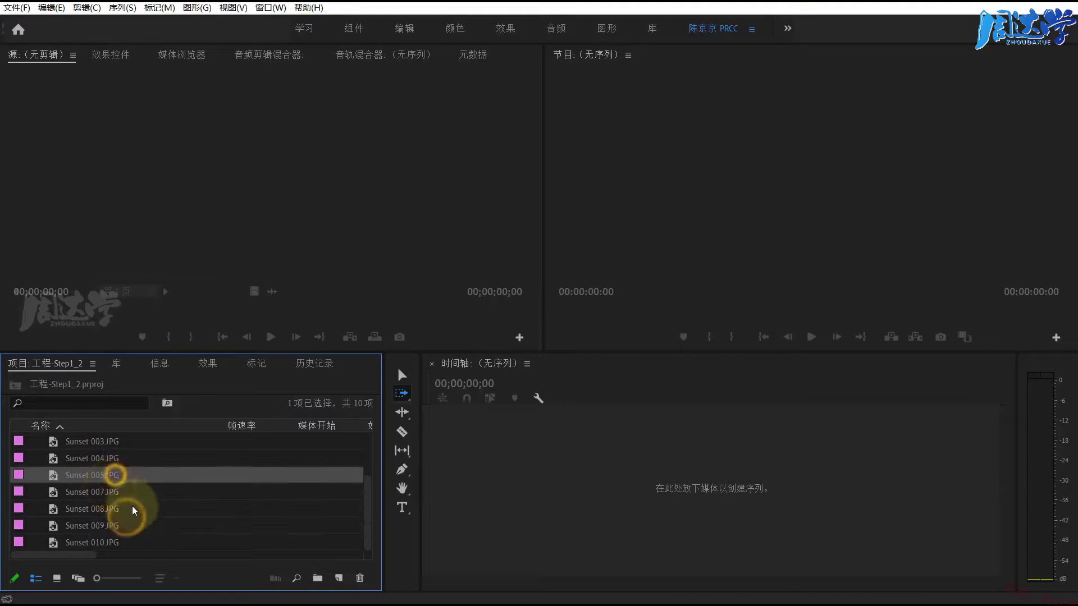
scroll(132, 506, up, 1)
click(86, 441)
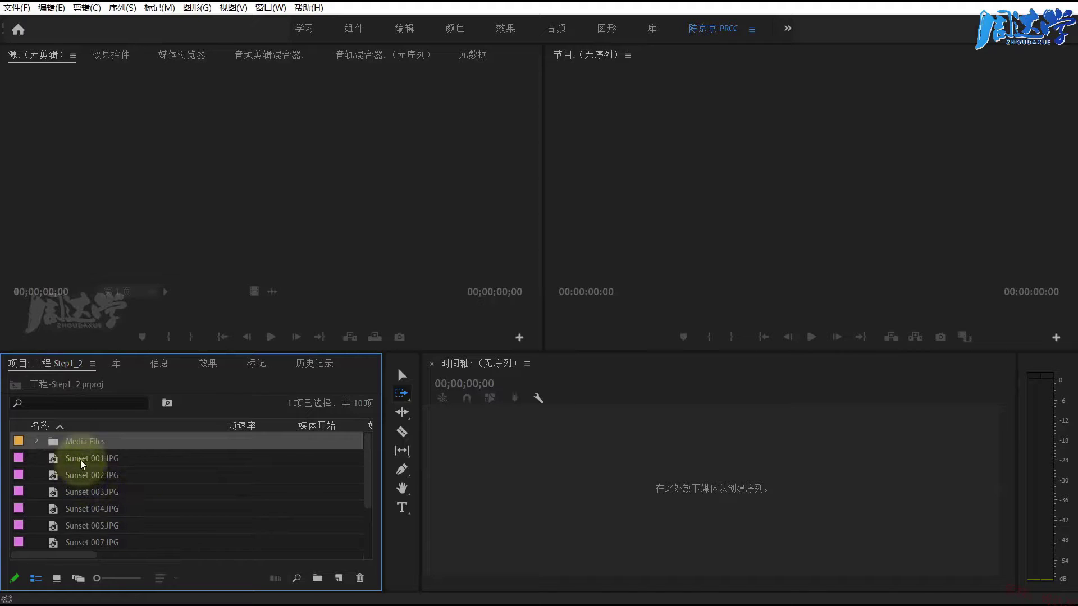
Create the Sunset 001 sequence from Sunset 001.JPG, then delete its clip from V1.
drag(79, 459, 550, 536)
click(635, 481)
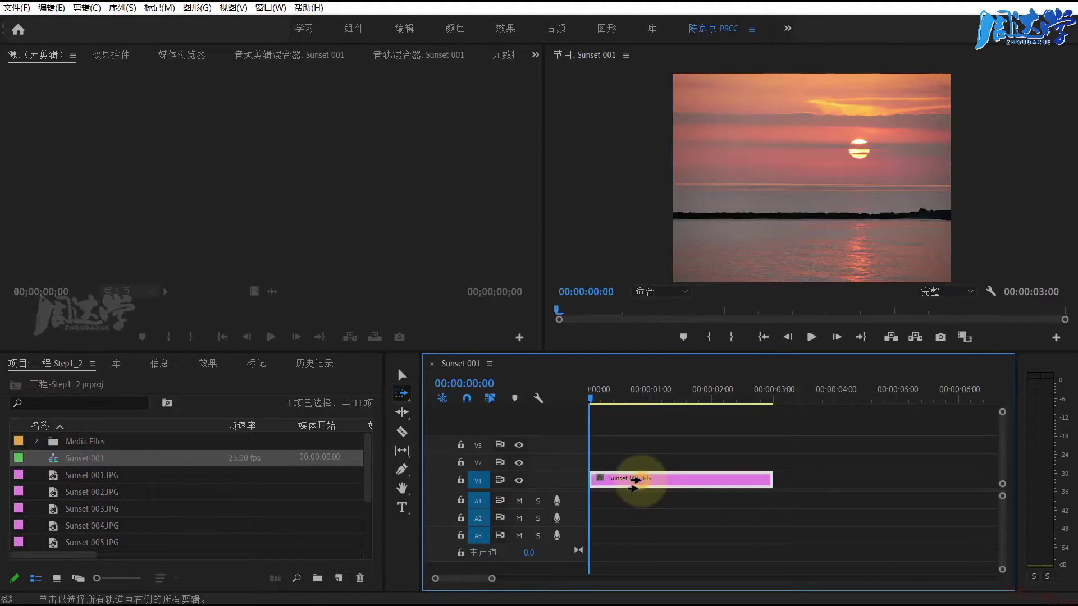
key(Delete)
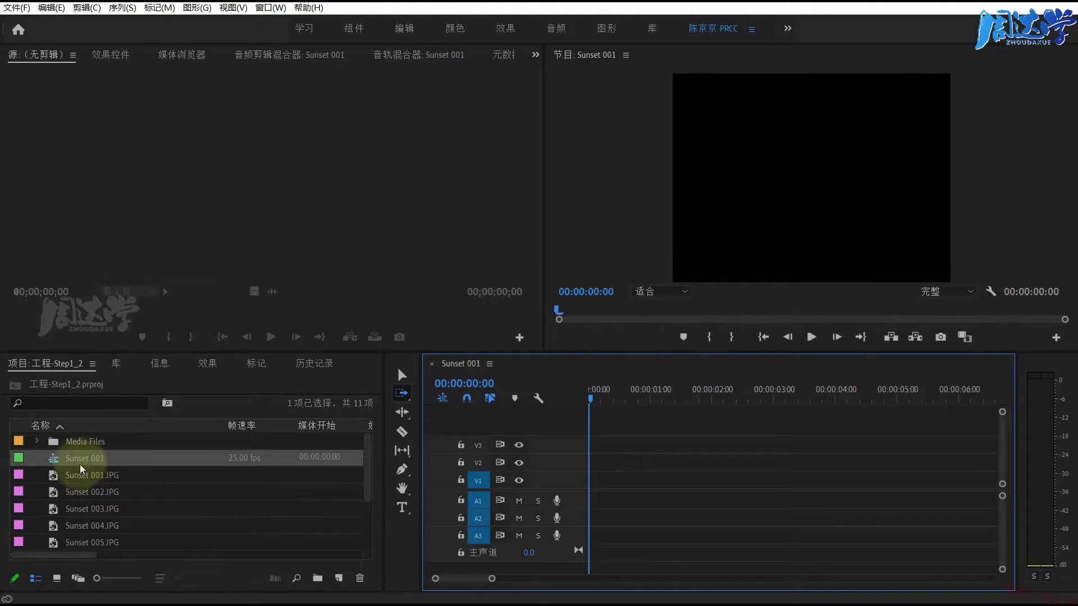
Select all nine Sunset stills in the project list.
click(107, 482)
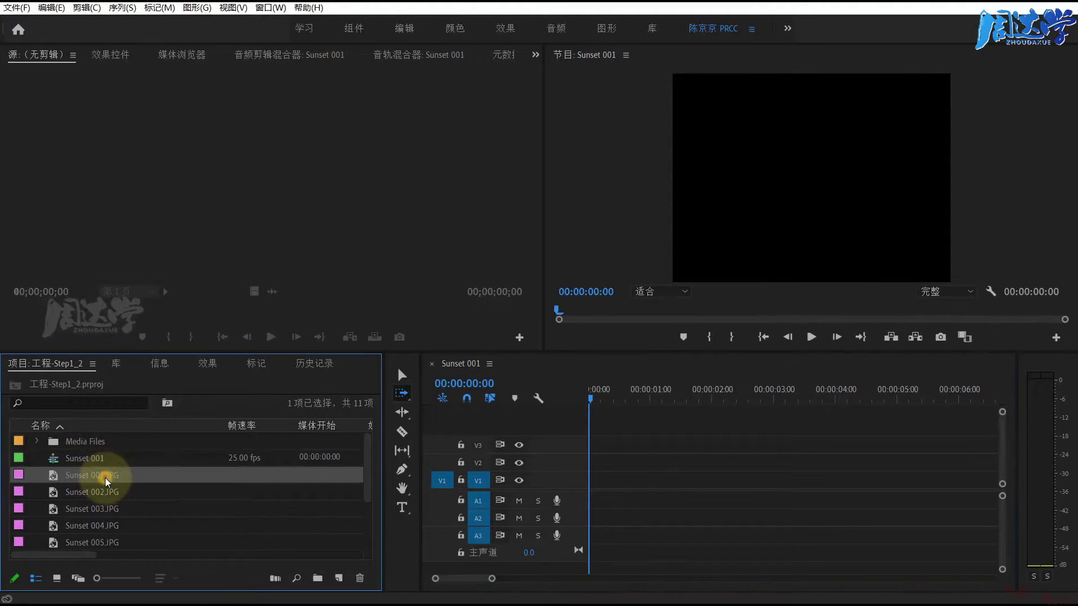
scroll(155, 499, down, 2)
click(130, 442)
click(233, 444)
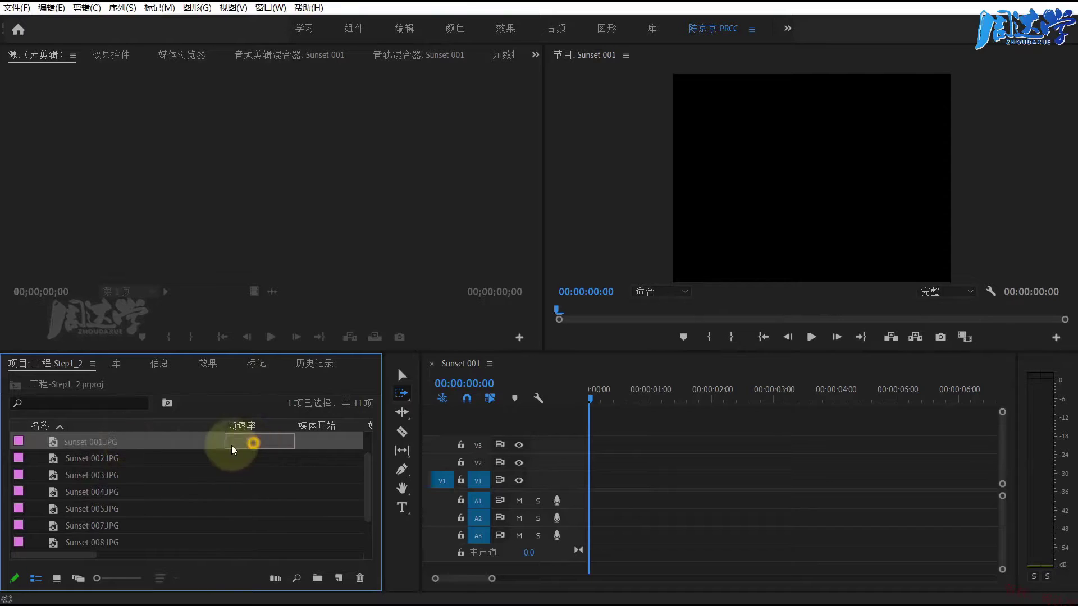
scroll(179, 476, down, 2)
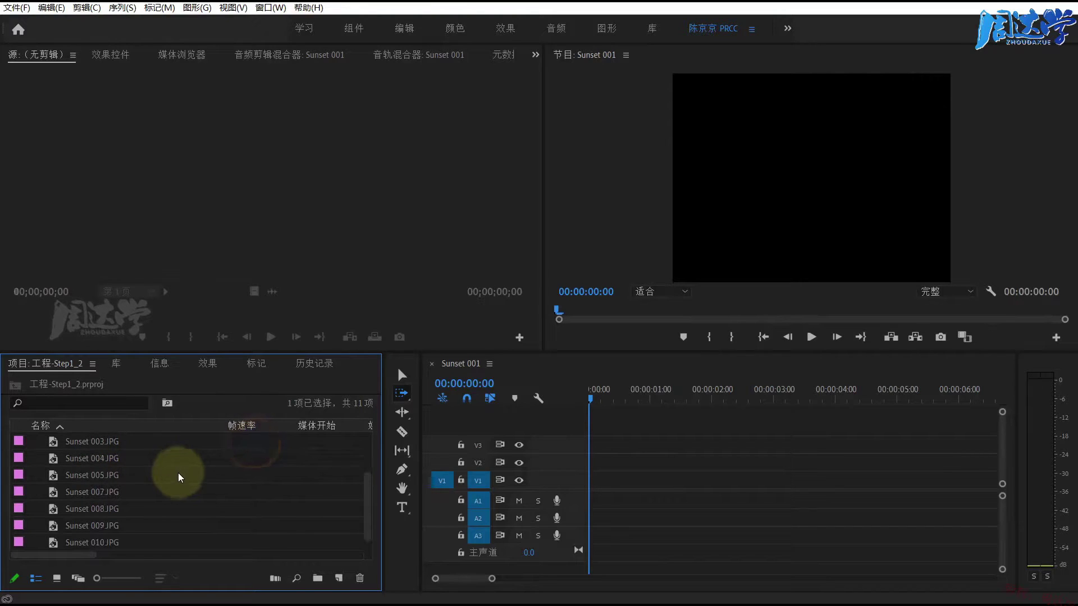
shift+click(138, 542)
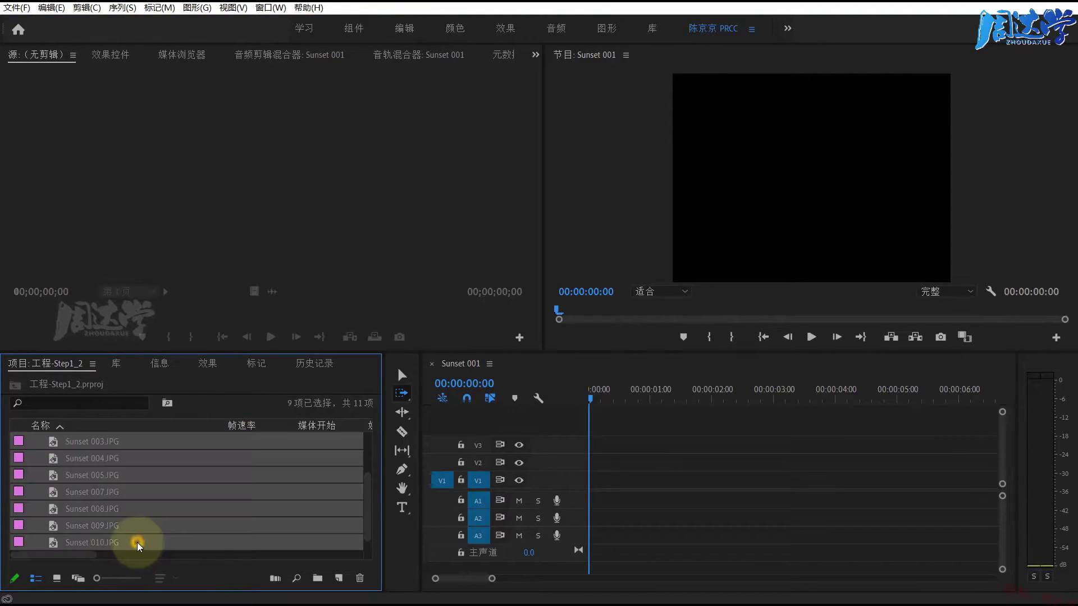
Automate the stills to Sunset 001 in selection order, sequentially, 0 overlap, no default transitions.
click(276, 579)
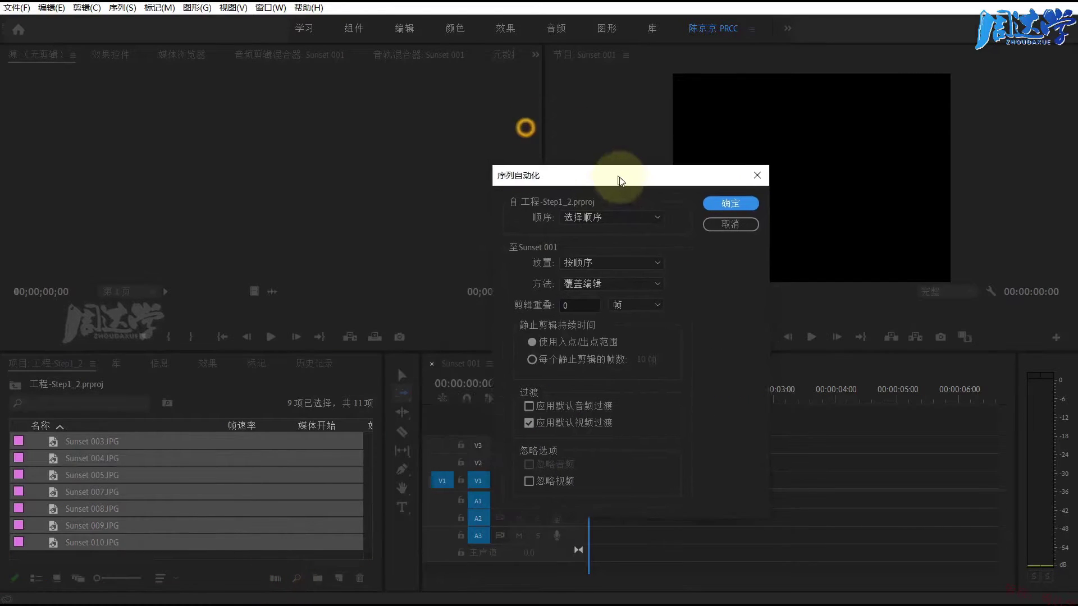
drag(620, 181, 629, 187)
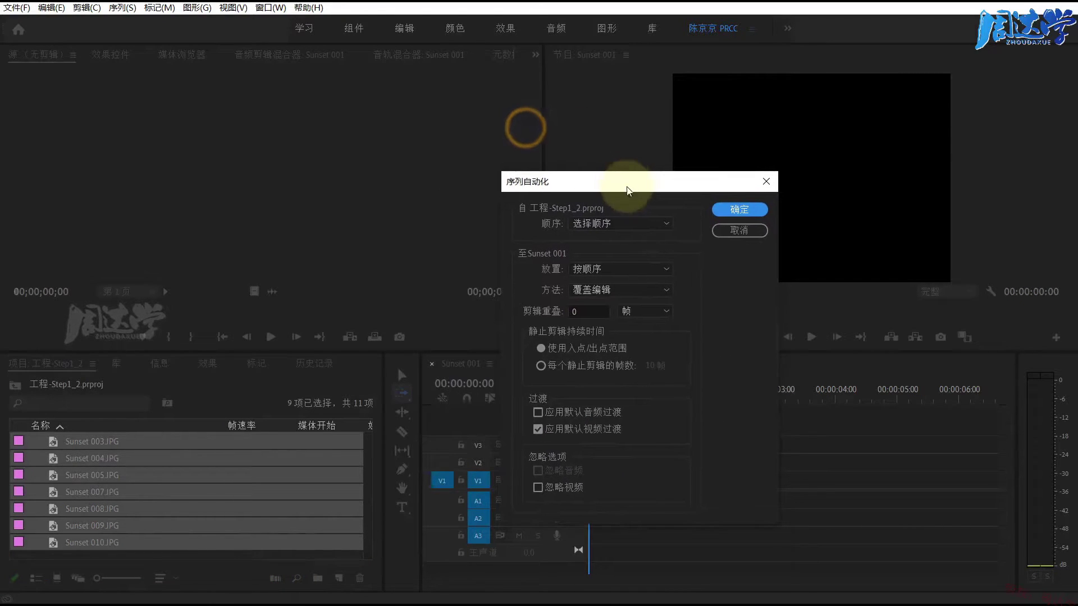
click(600, 224)
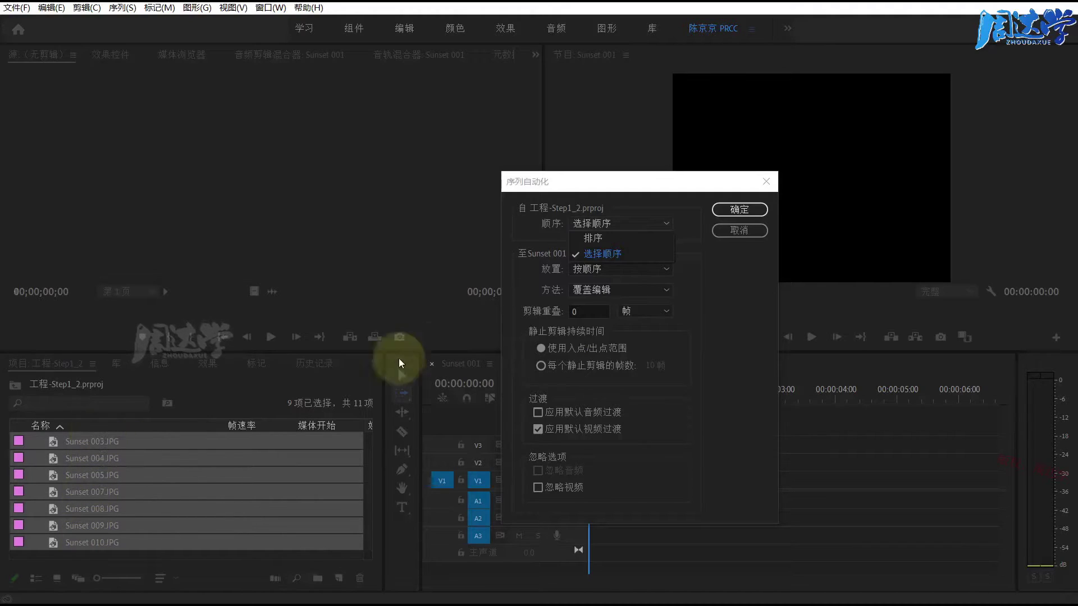
click(609, 257)
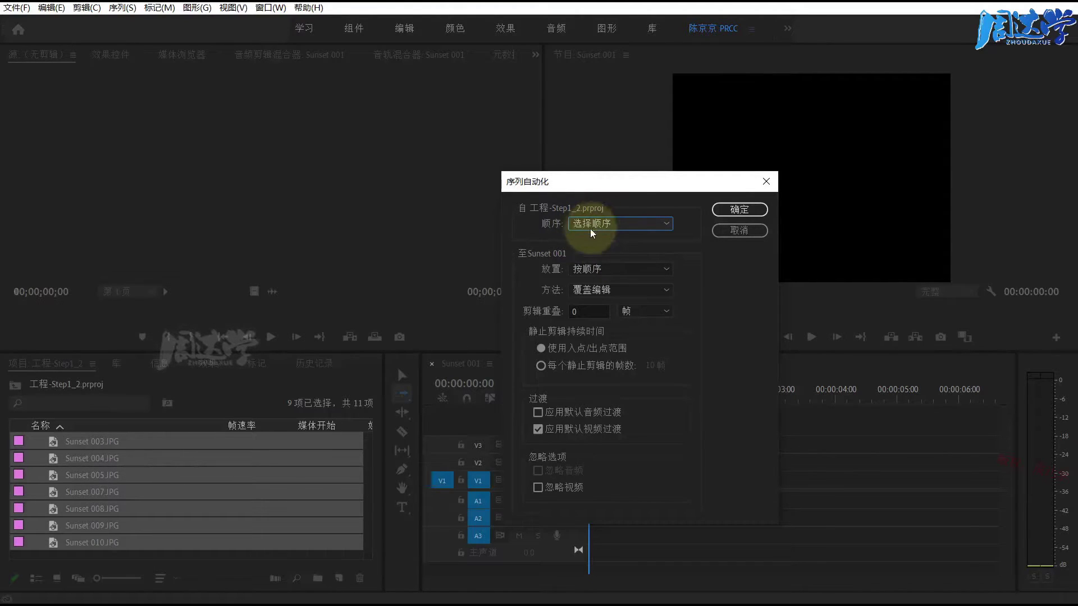
click(591, 223)
click(591, 255)
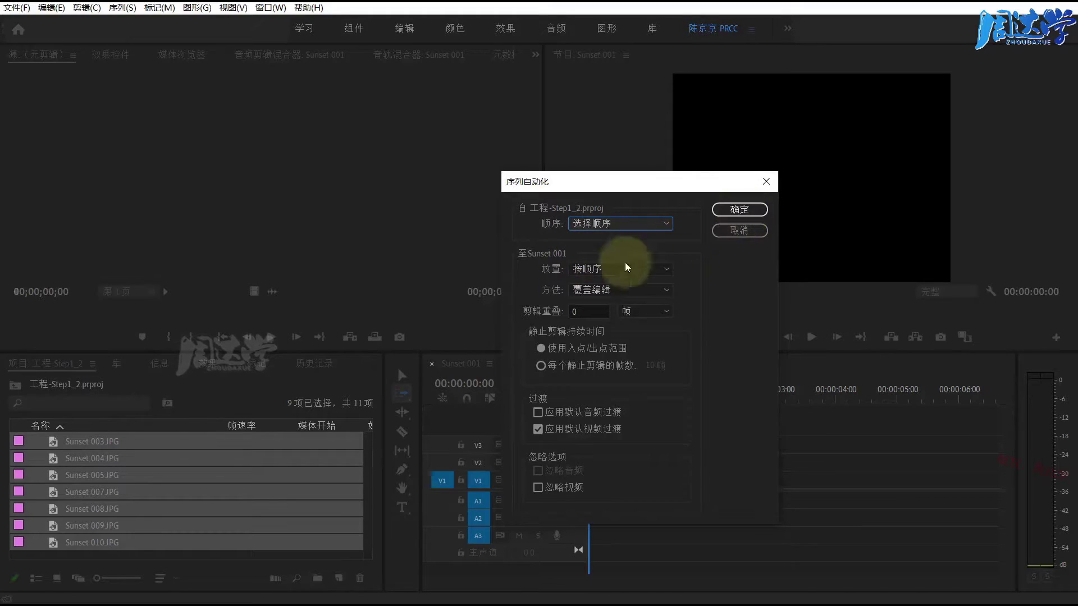
click(600, 269)
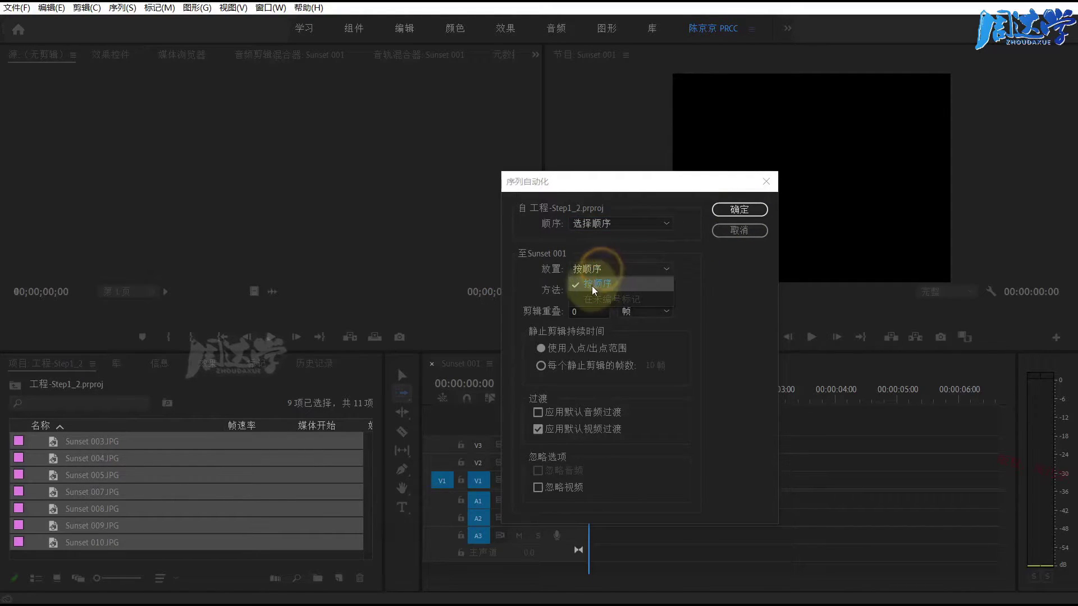
click(600, 285)
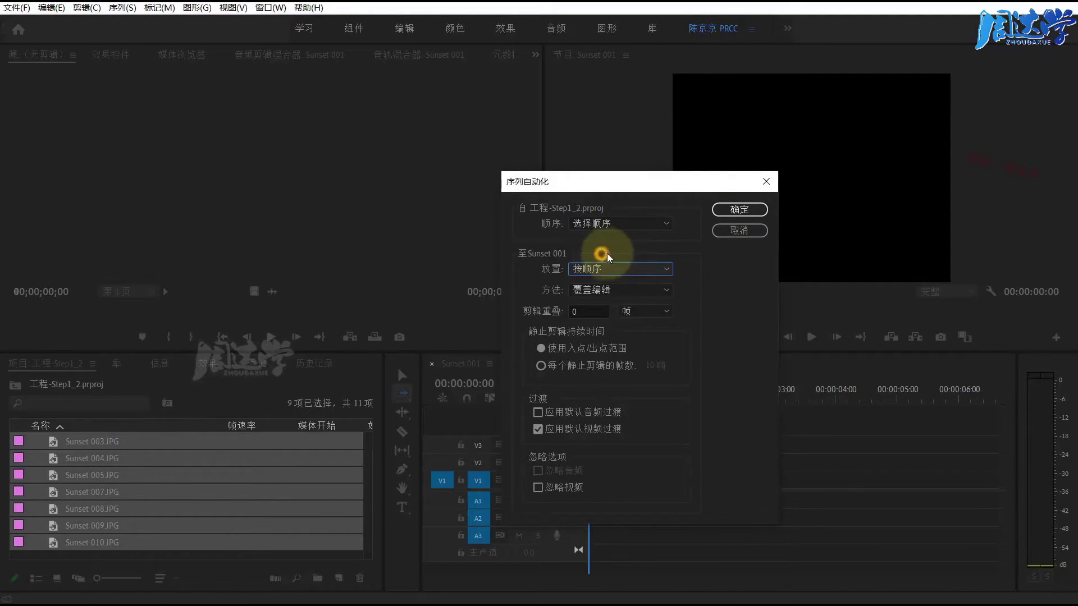
click(585, 313)
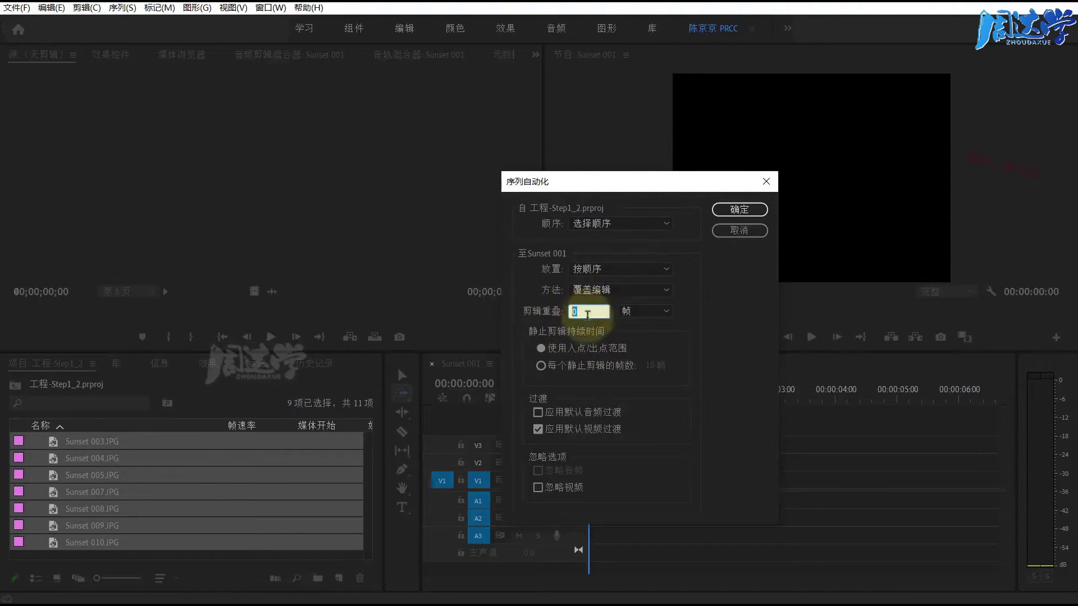
click(543, 349)
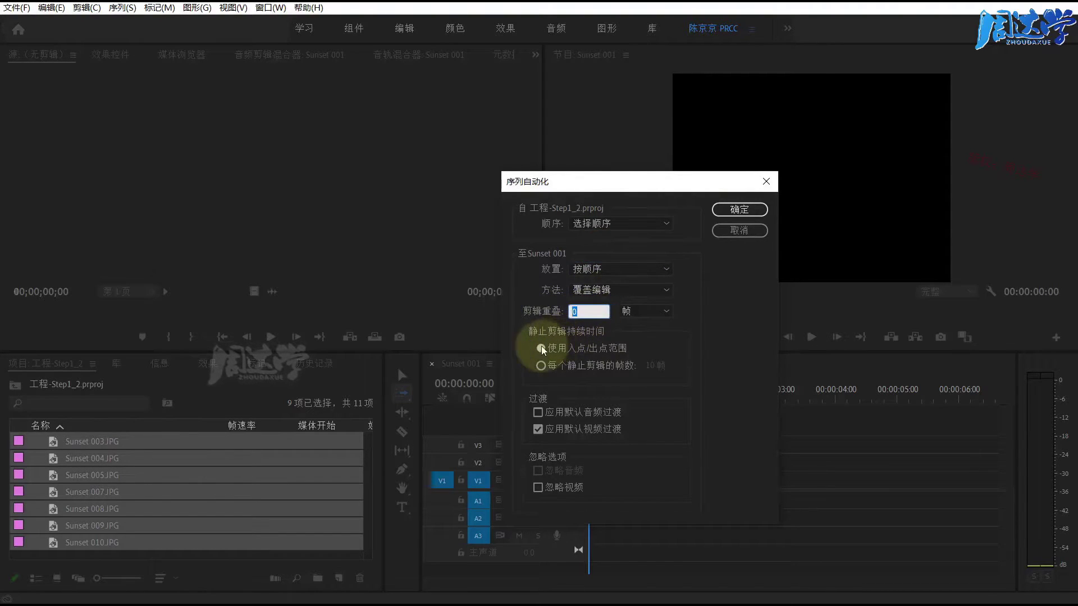
click(538, 429)
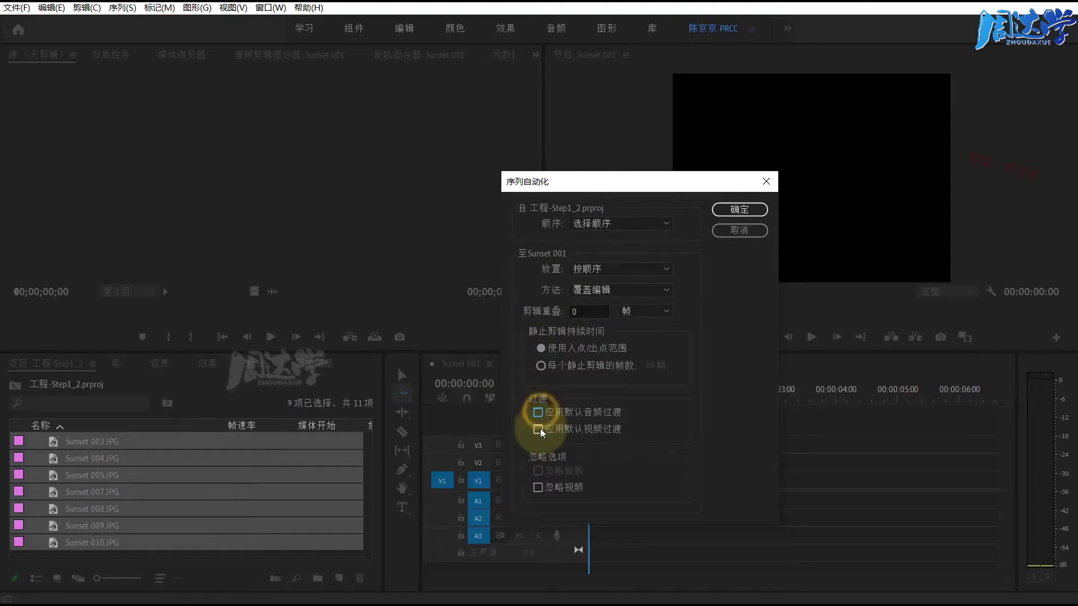
click(727, 210)
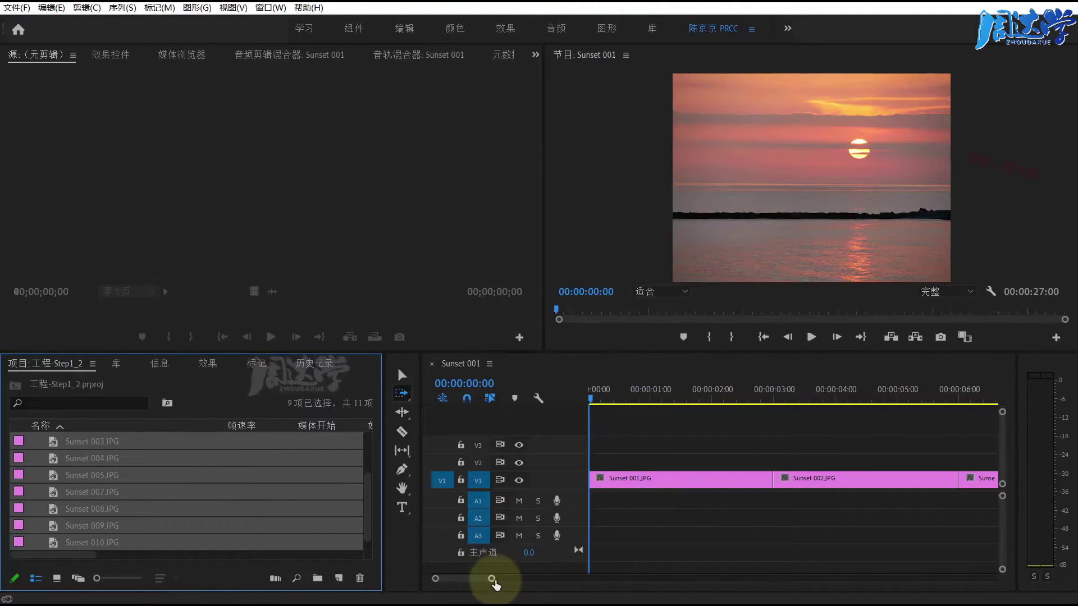
Zoom out the timeline and delete all the Sunset stills from V1 with track select.
mouse_move(492, 579)
mouse_down()
mouse_move(560, 579)
mouse_move(534, 579)
mouse_up()
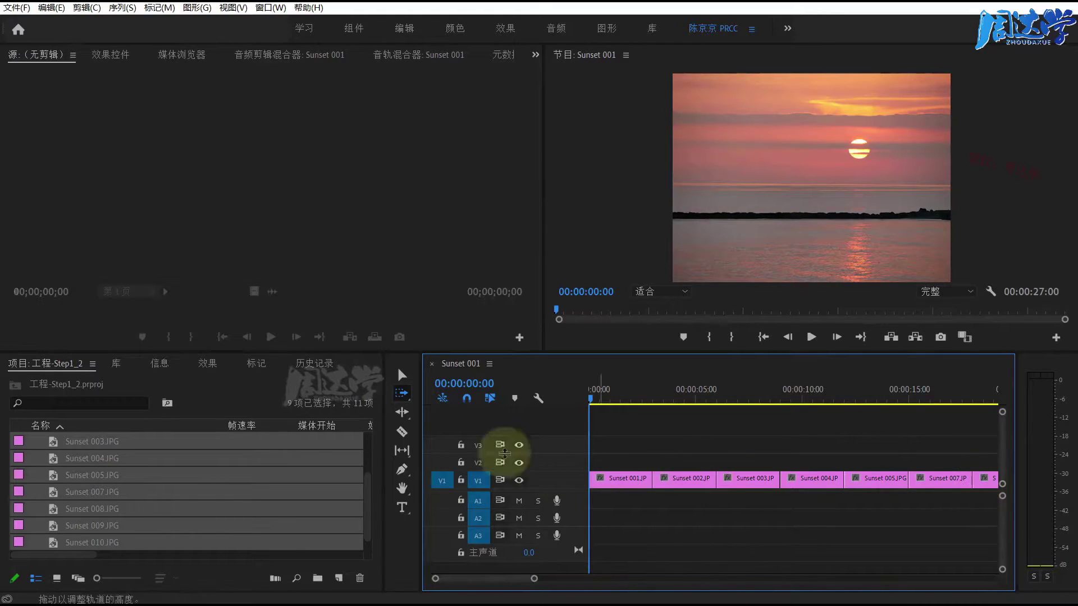
click(600, 486)
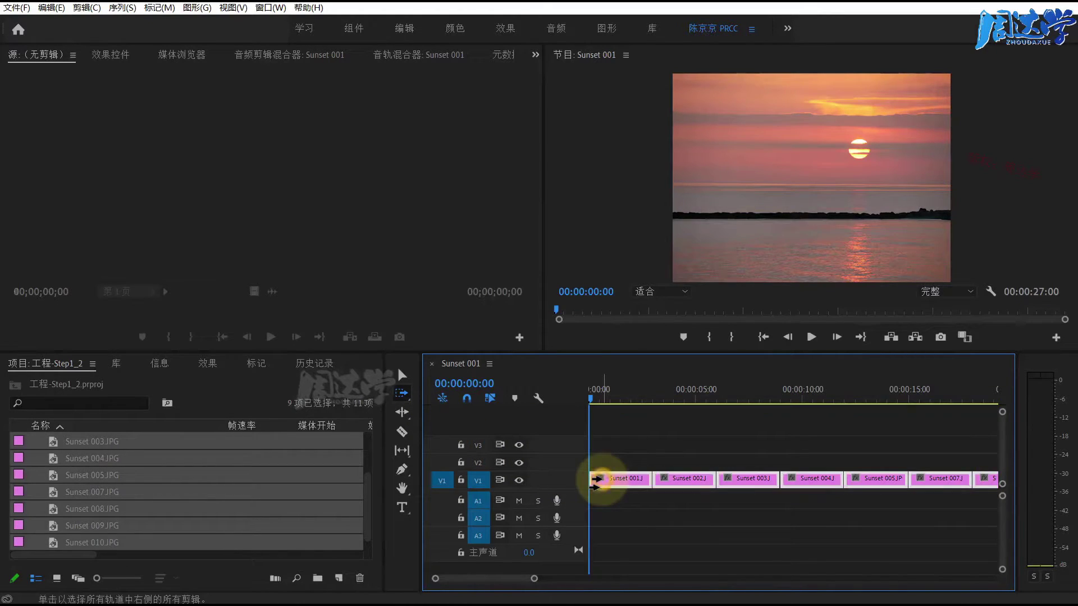
key(Delete)
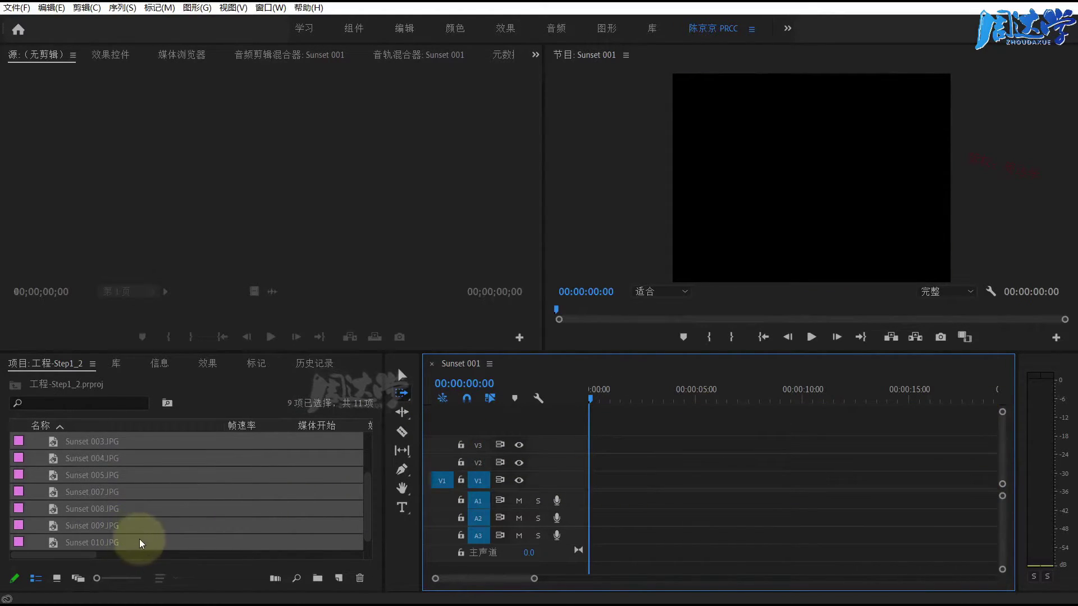
click(140, 541)
click(153, 511)
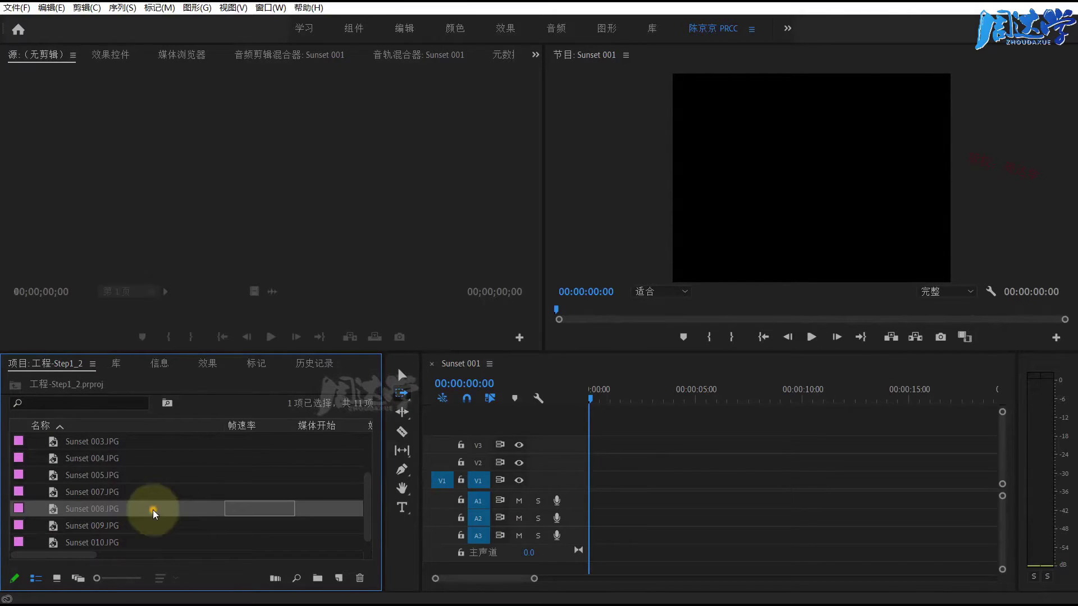
click(134, 540)
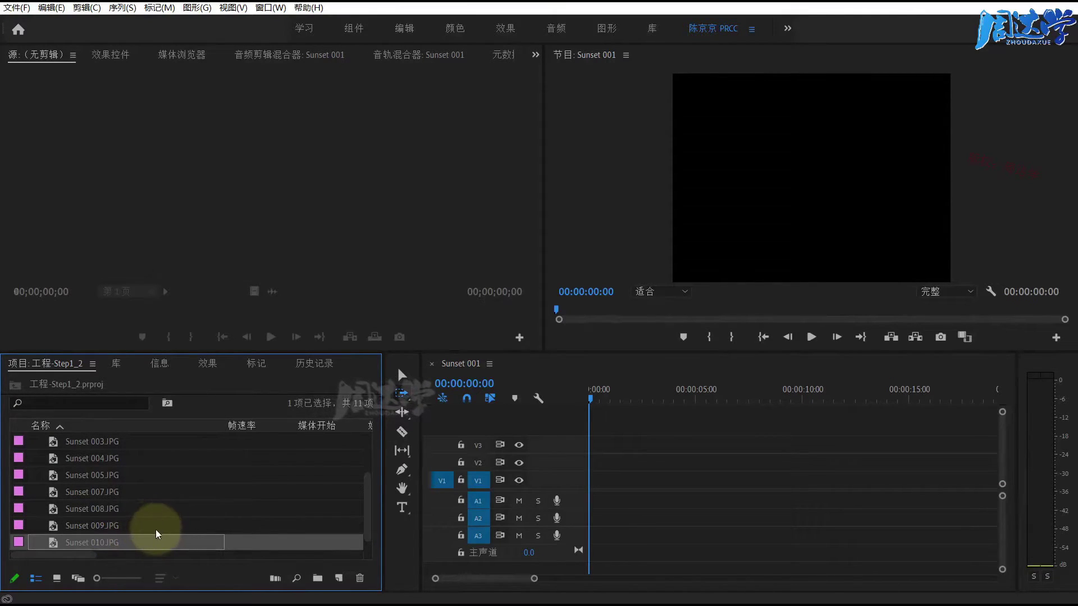
ctrl+click(123, 491)
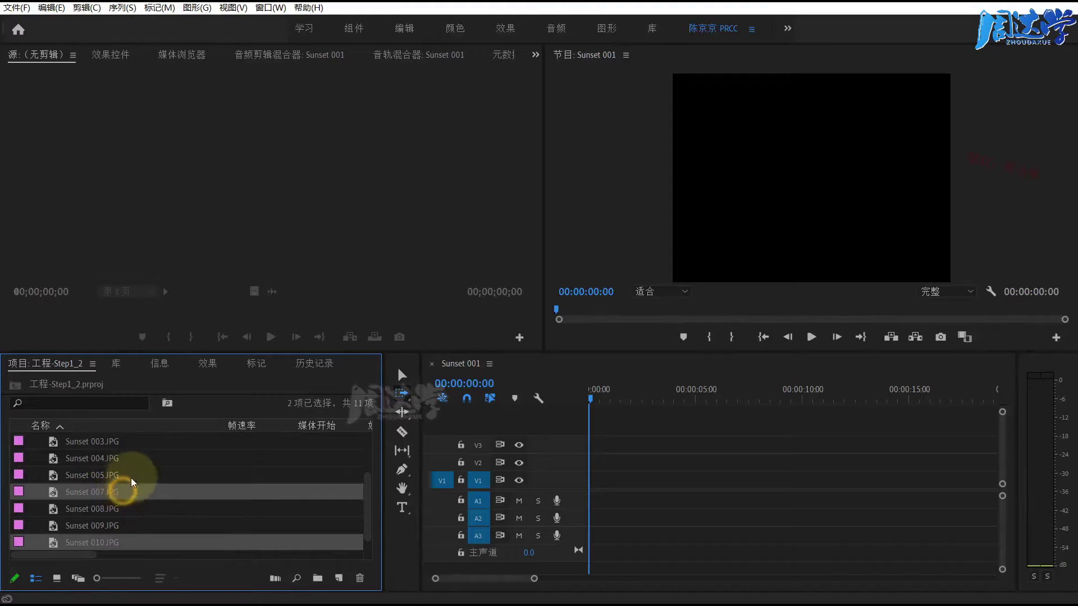
ctrl+click(122, 444)
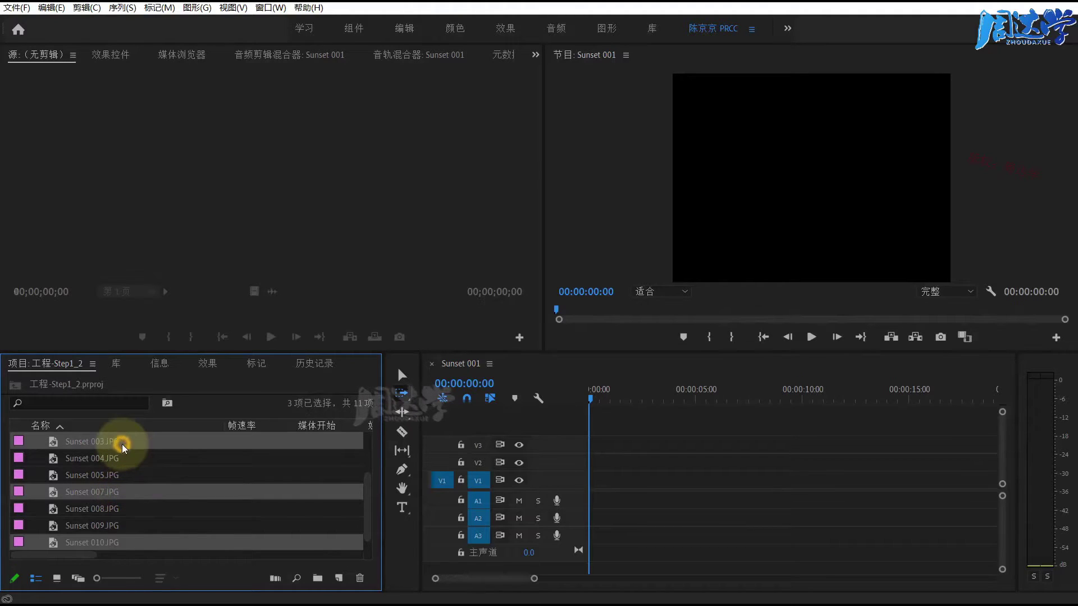
ctrl+click(107, 473)
ctrl+click(101, 509)
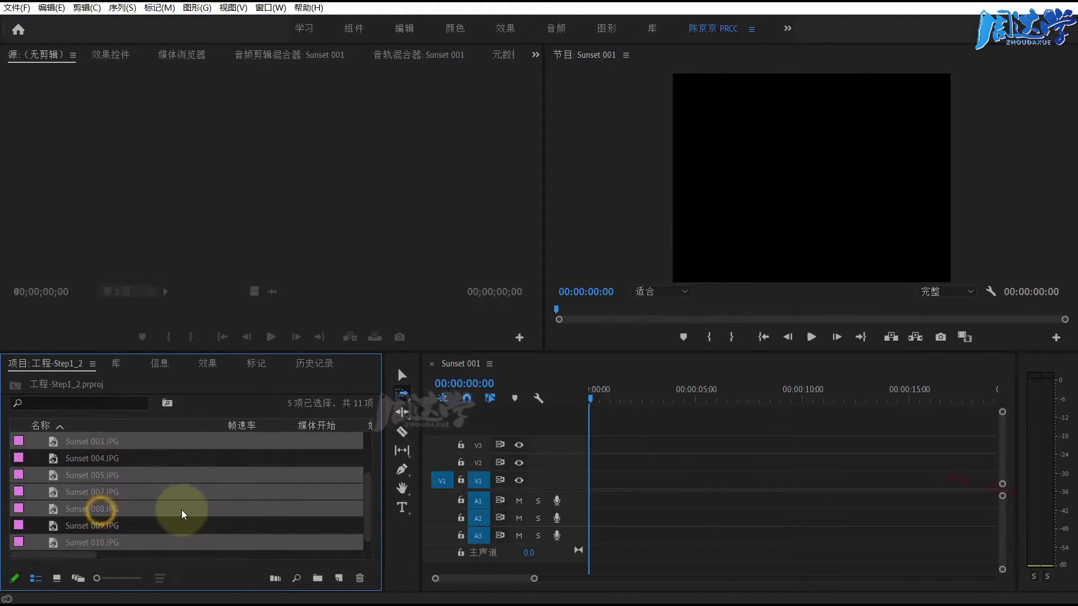
click(275, 578)
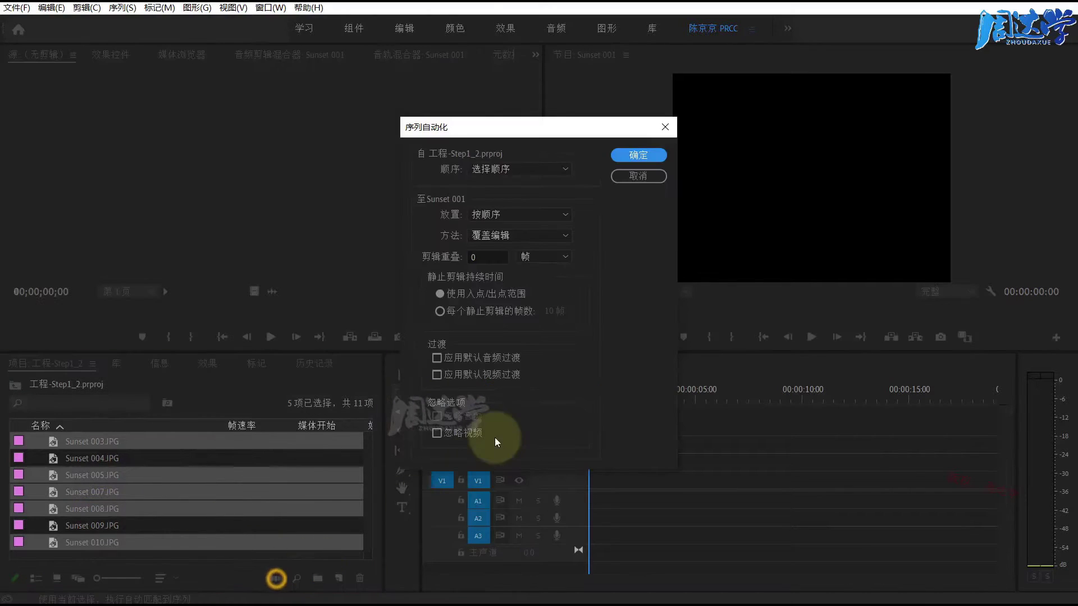
click(504, 170)
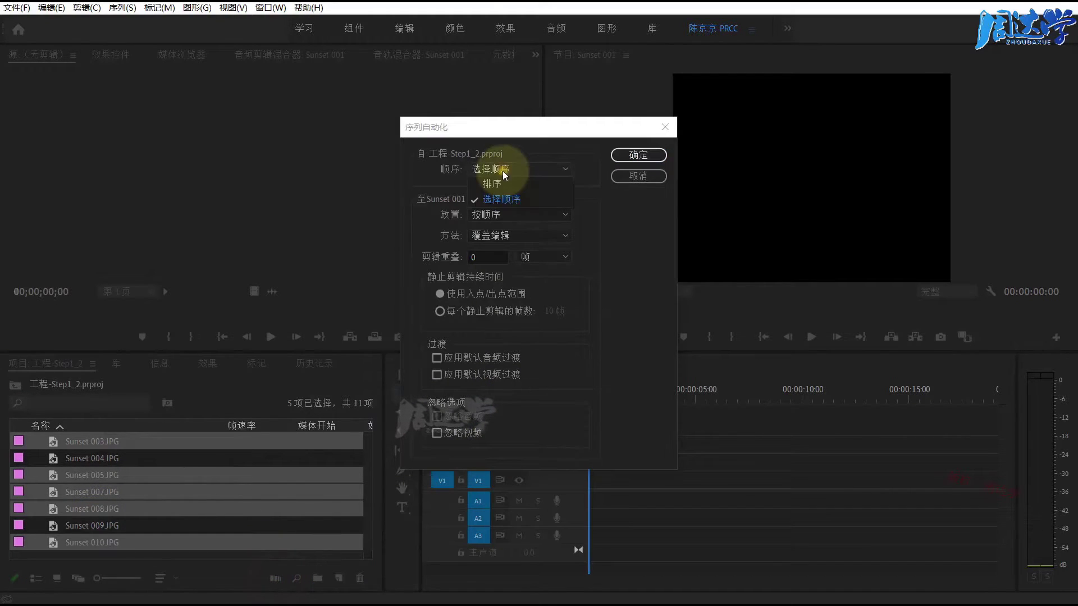
click(501, 200)
click(638, 155)
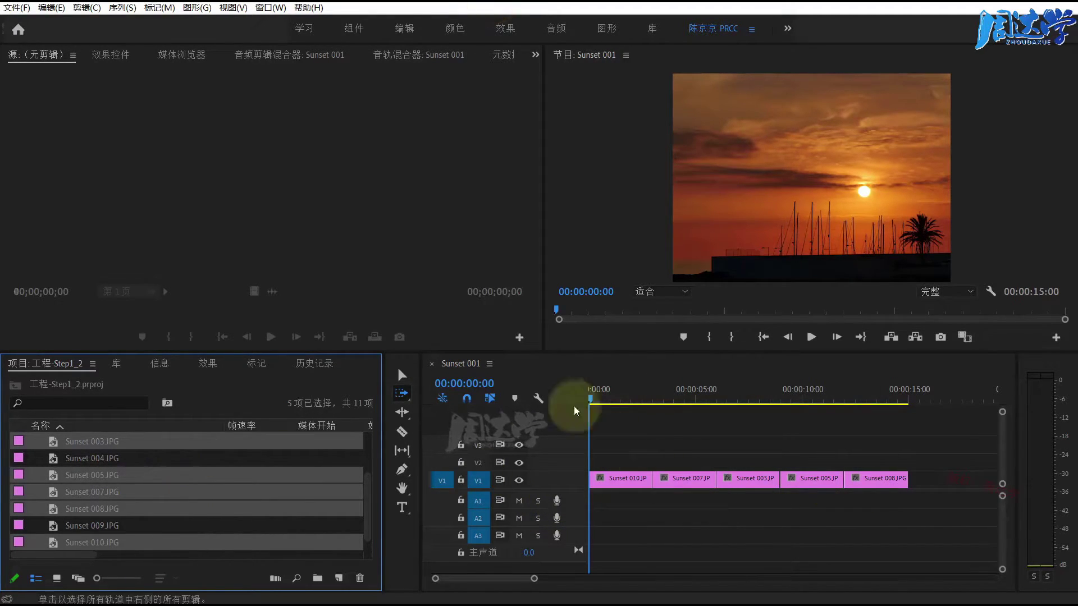
click(598, 483)
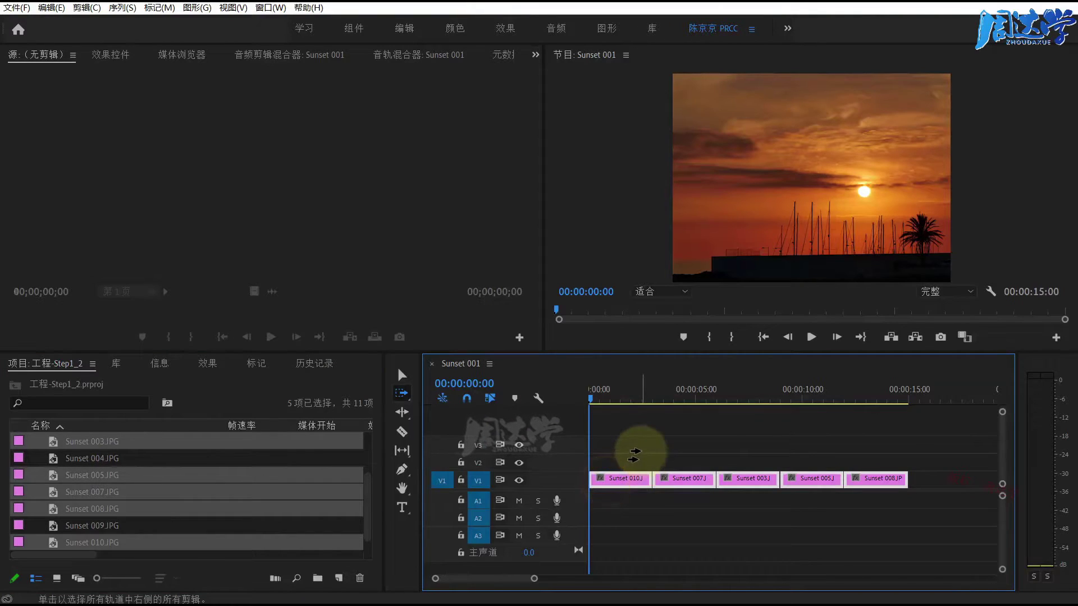
key(Delete)
click(82, 458)
scroll(156, 495, up, 4)
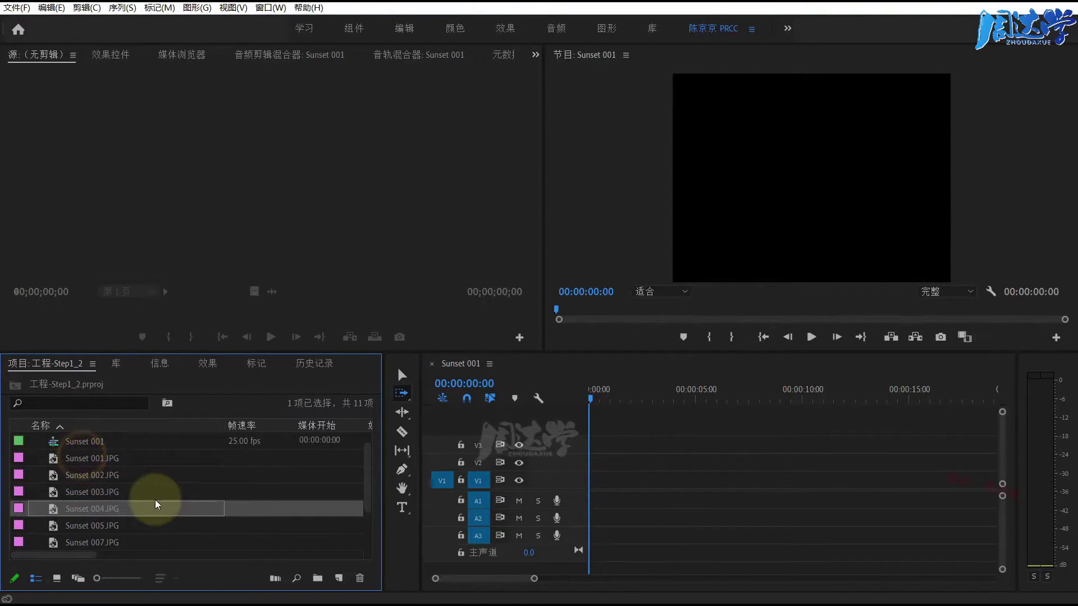
click(86, 476)
right_click(95, 476)
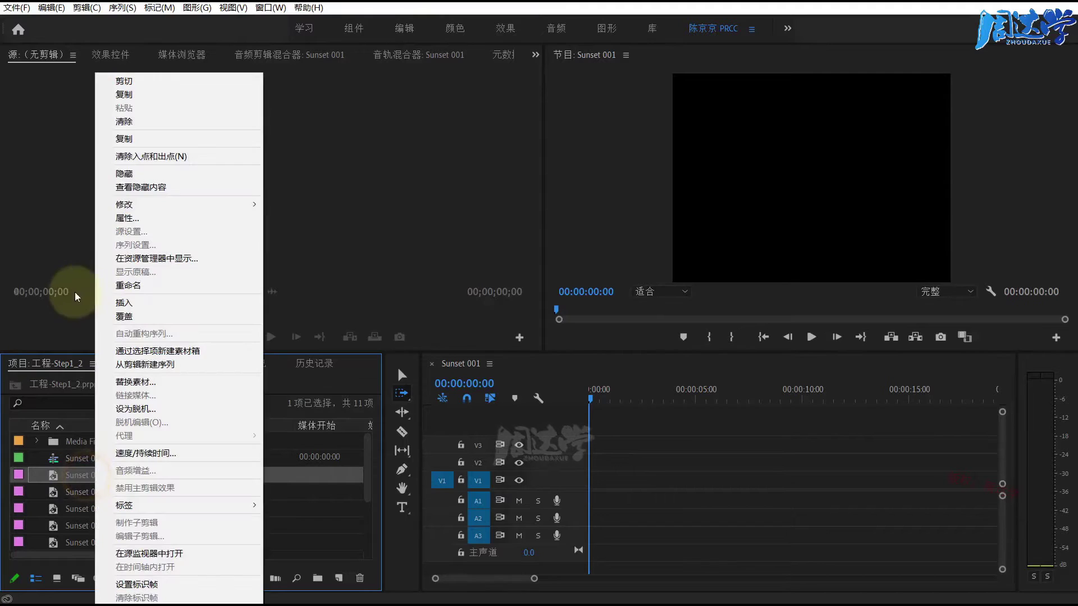
click(148, 214)
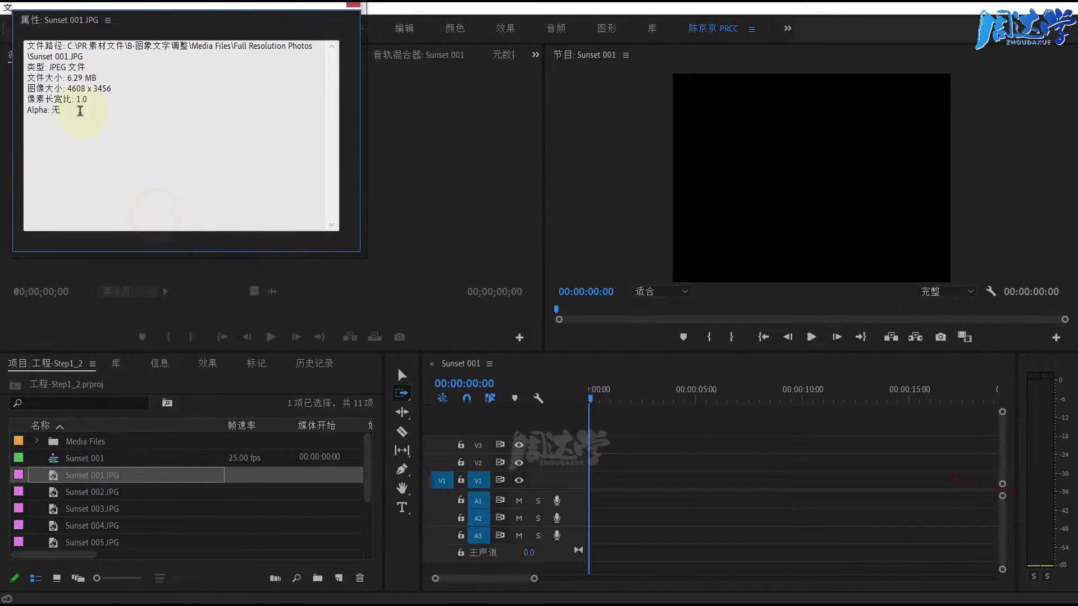
drag(69, 89, 97, 89)
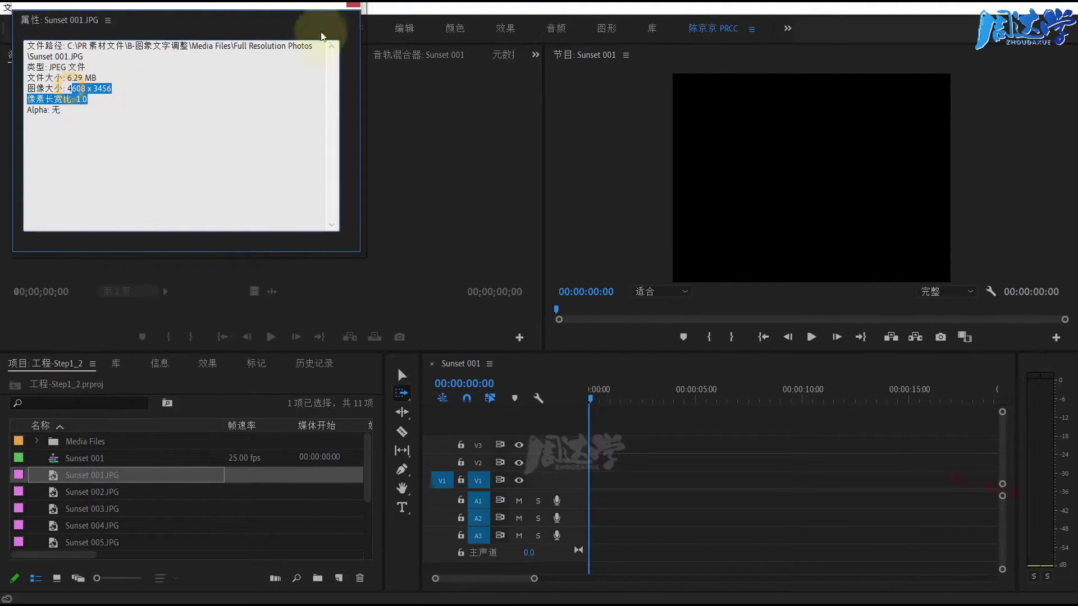
click(353, 5)
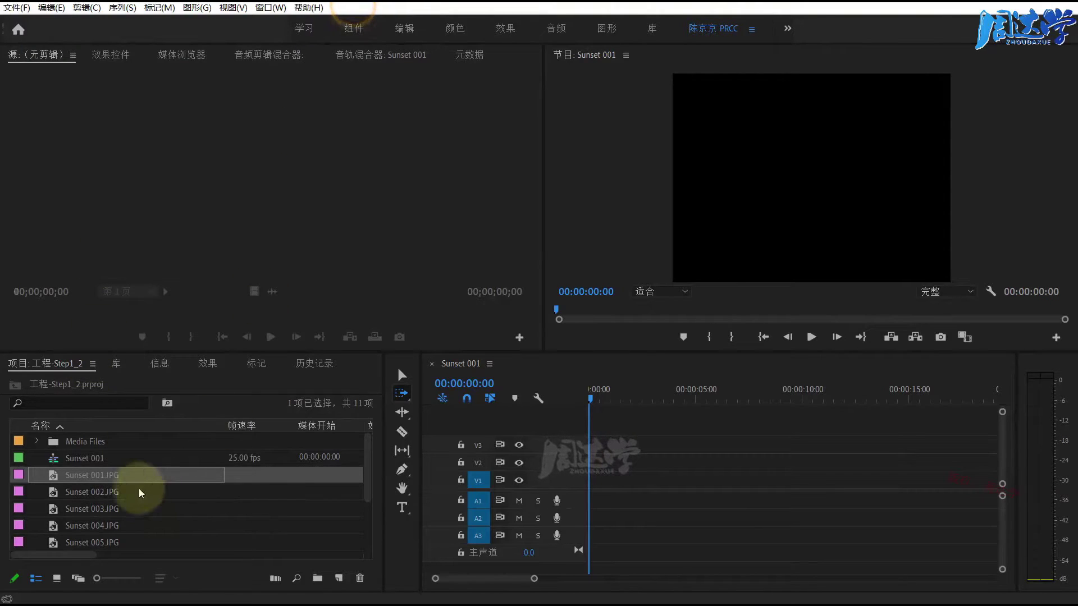
click(96, 475)
click(102, 491)
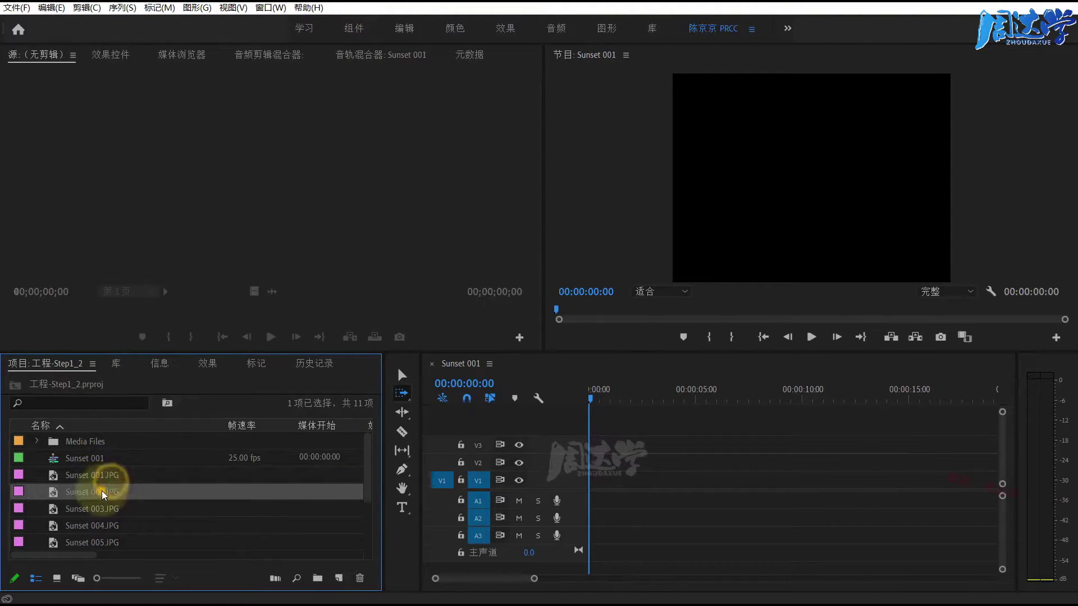
click(51, 8)
mouse_move(176, 377)
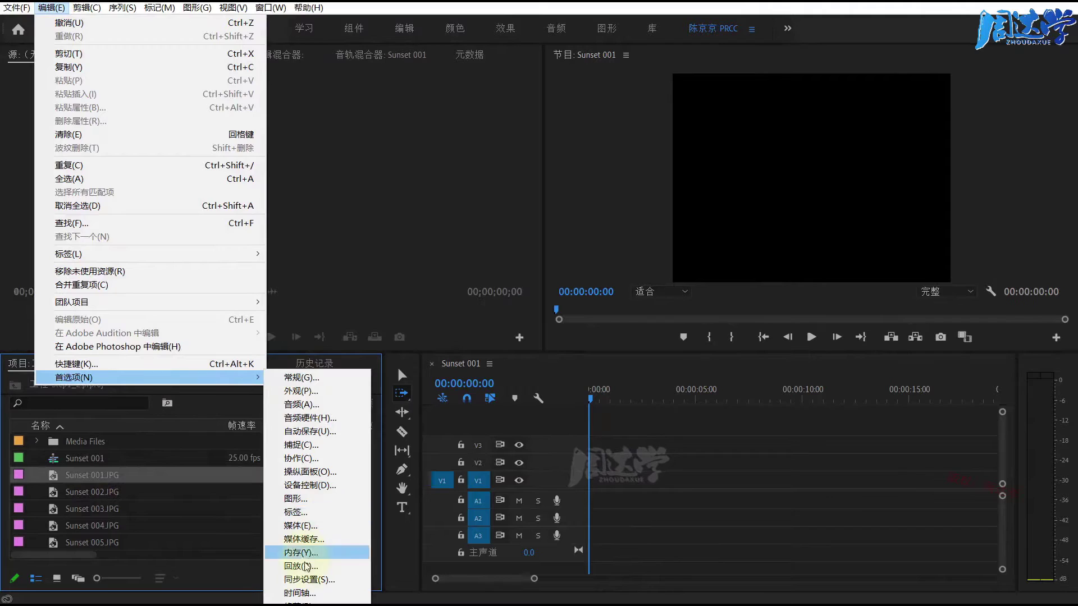
click(302, 592)
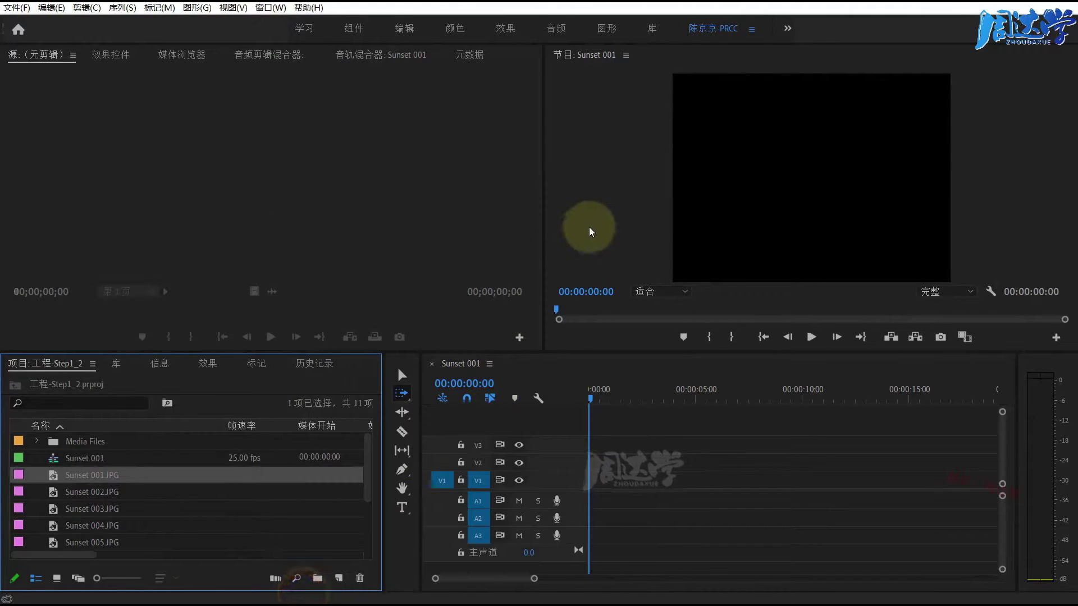
click(566, 160)
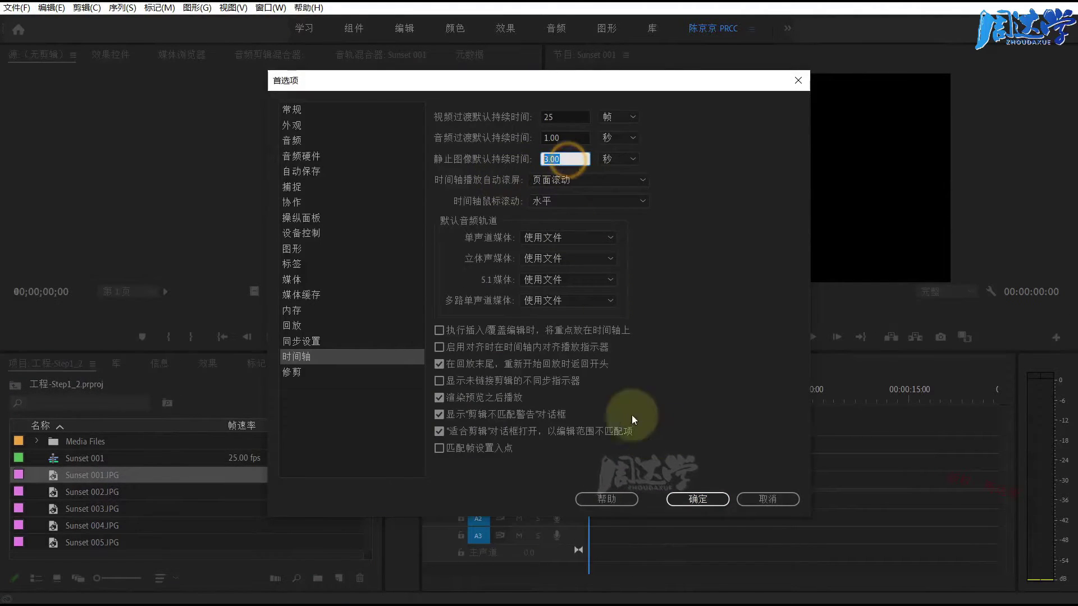
click(764, 498)
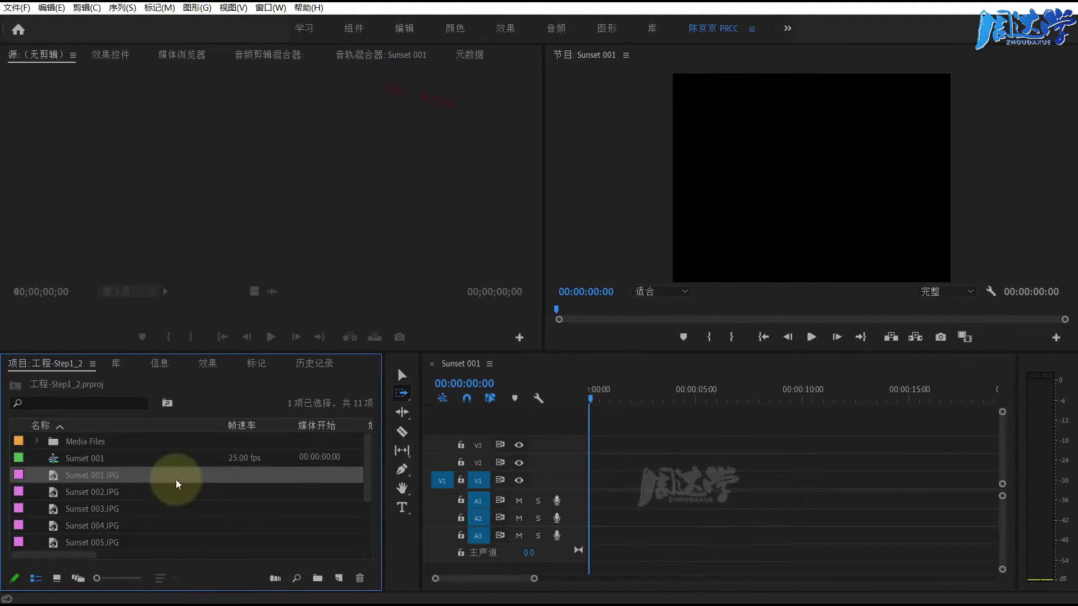
drag(96, 475, 598, 462)
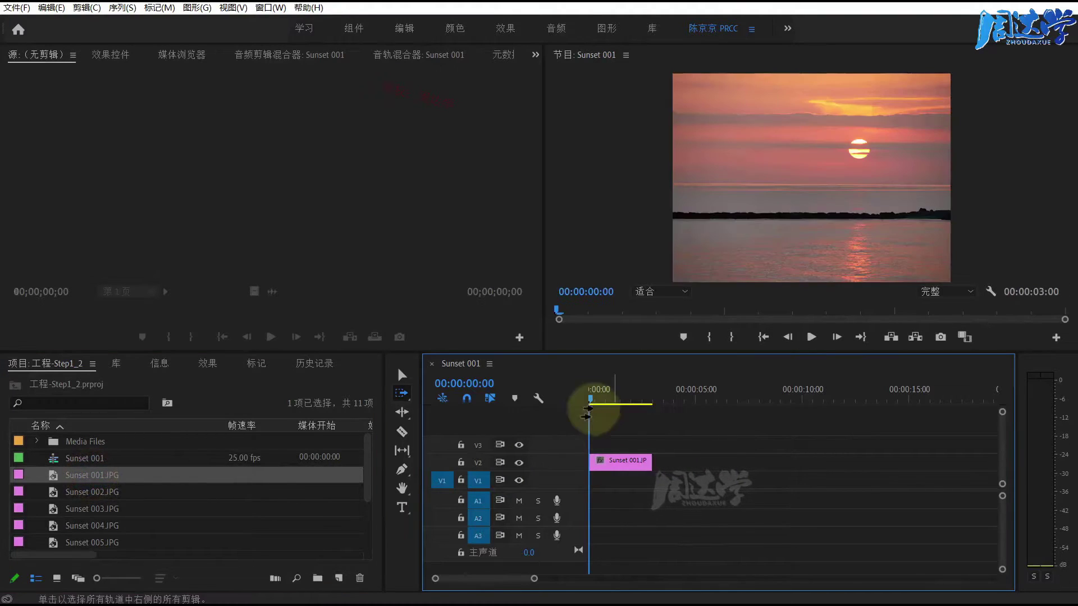
mouse_move(589, 396)
mouse_down()
mouse_move(632, 404)
mouse_move(611, 404)
mouse_up()
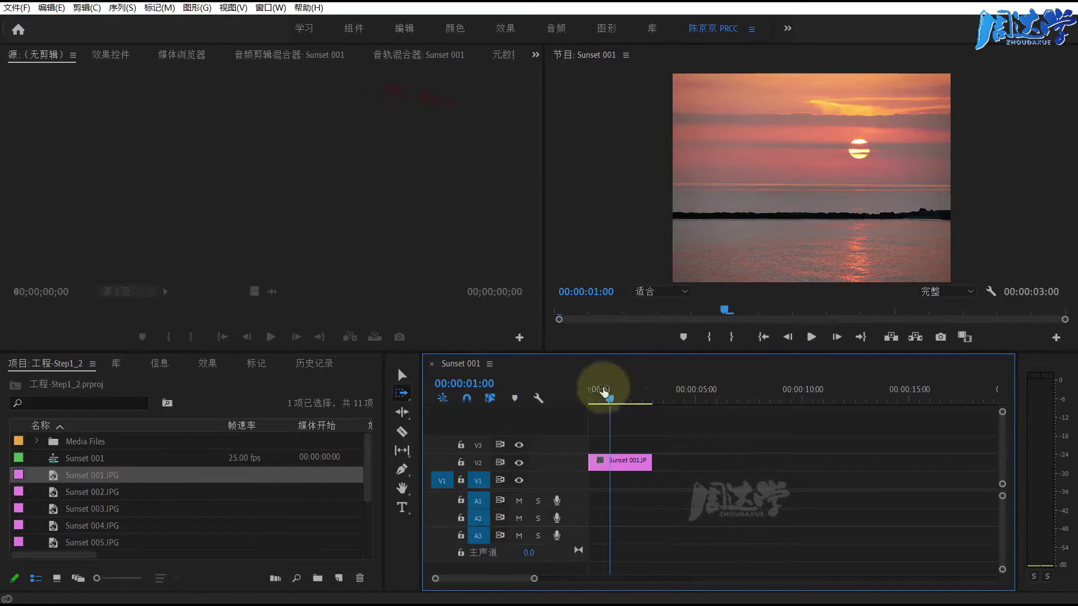
click(614, 463)
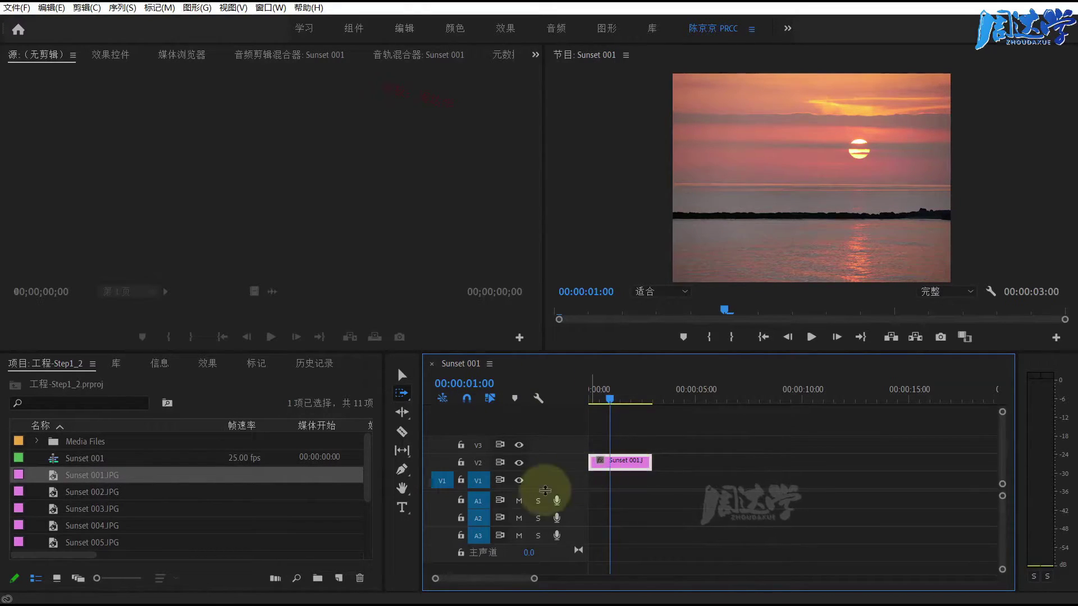
key(Delete)
click(612, 399)
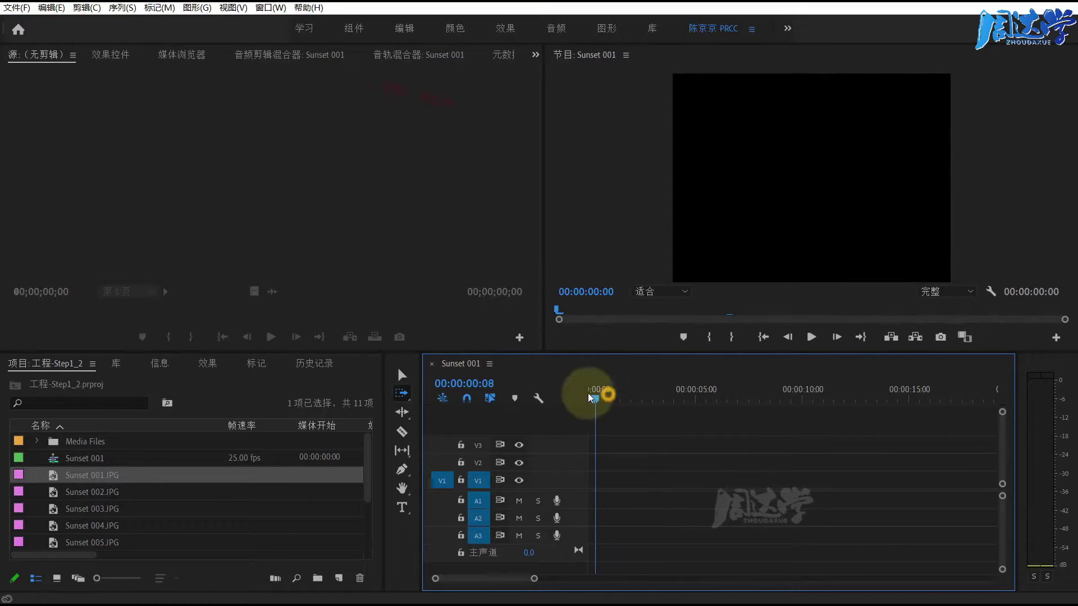
drag(588, 393, 586, 394)
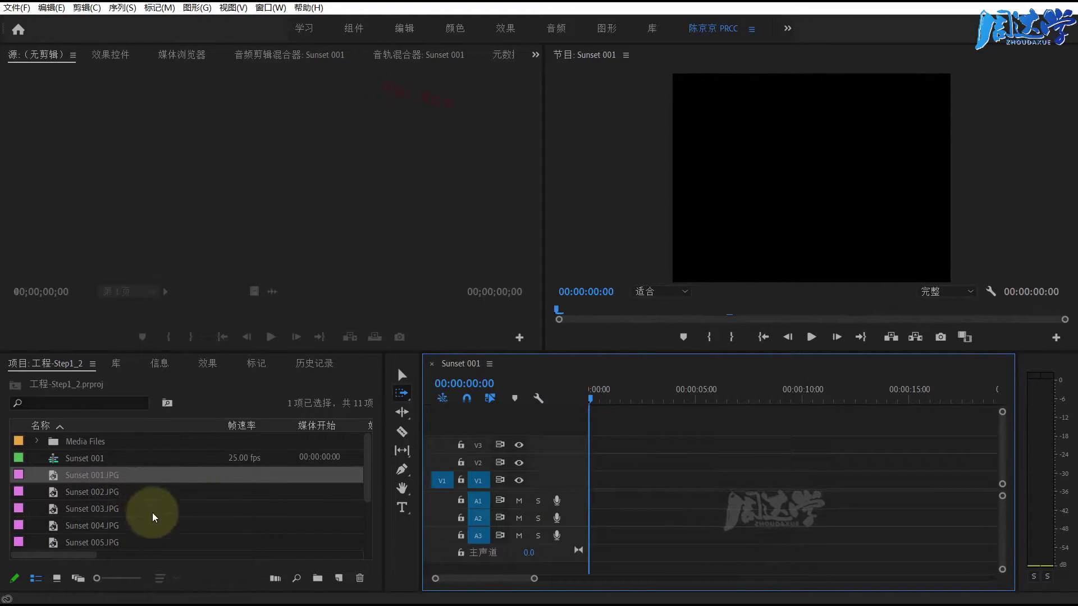
Automate the nine stills onto V1 in selection order with 10-frame overlap and default transitions.
scroll(140, 490, down, 2)
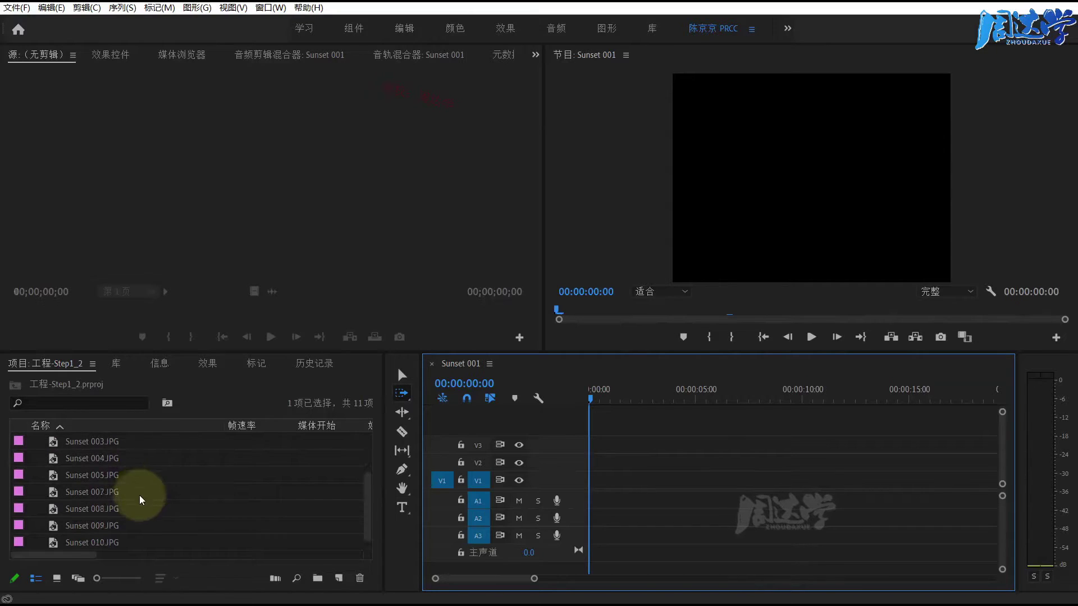
shift+click(106, 545)
click(275, 578)
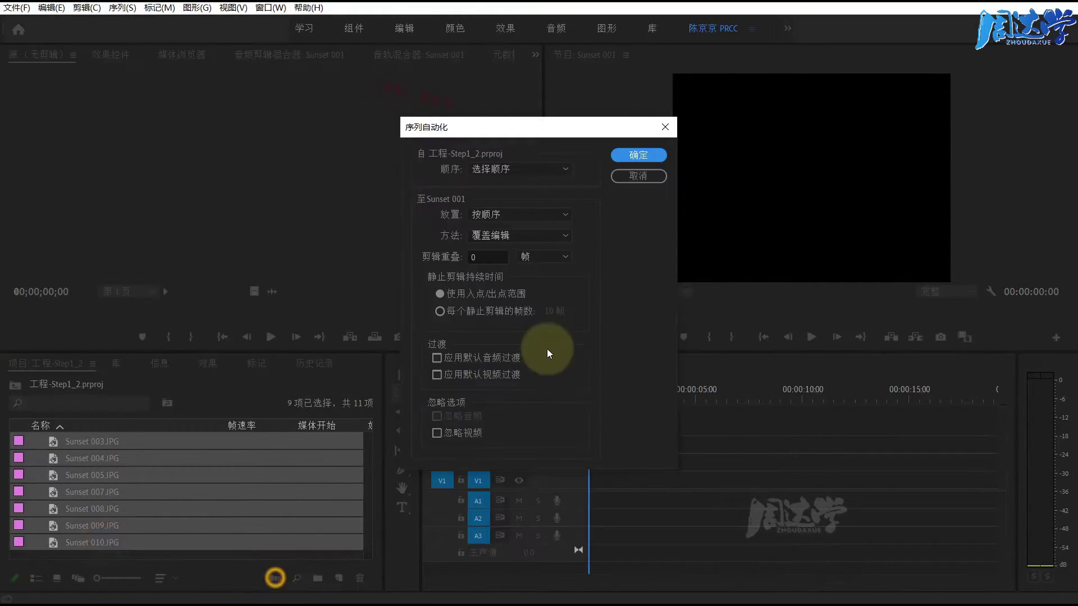
click(501, 169)
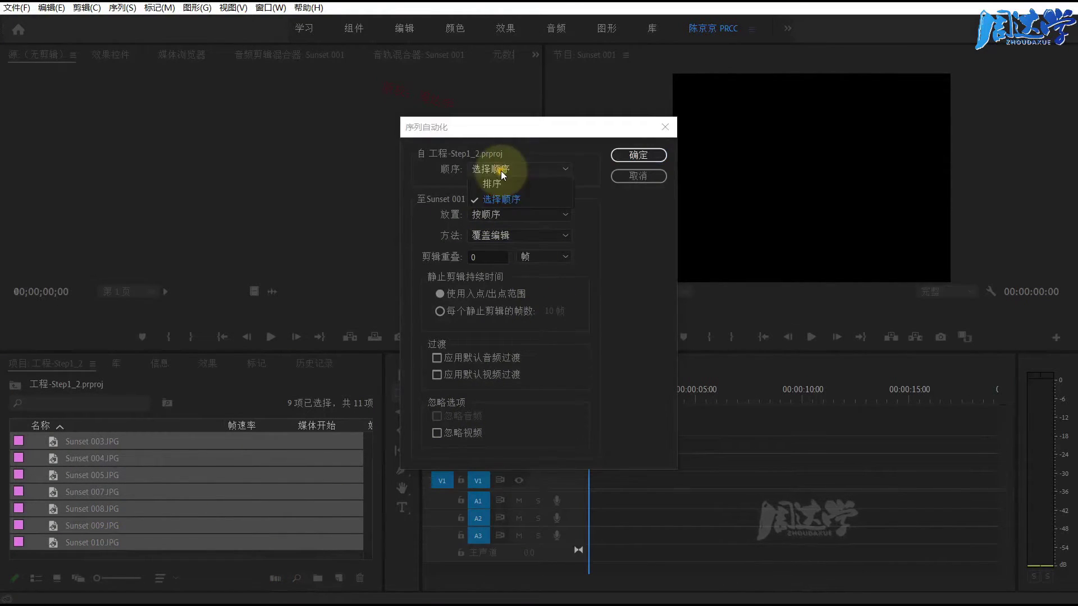
click(500, 180)
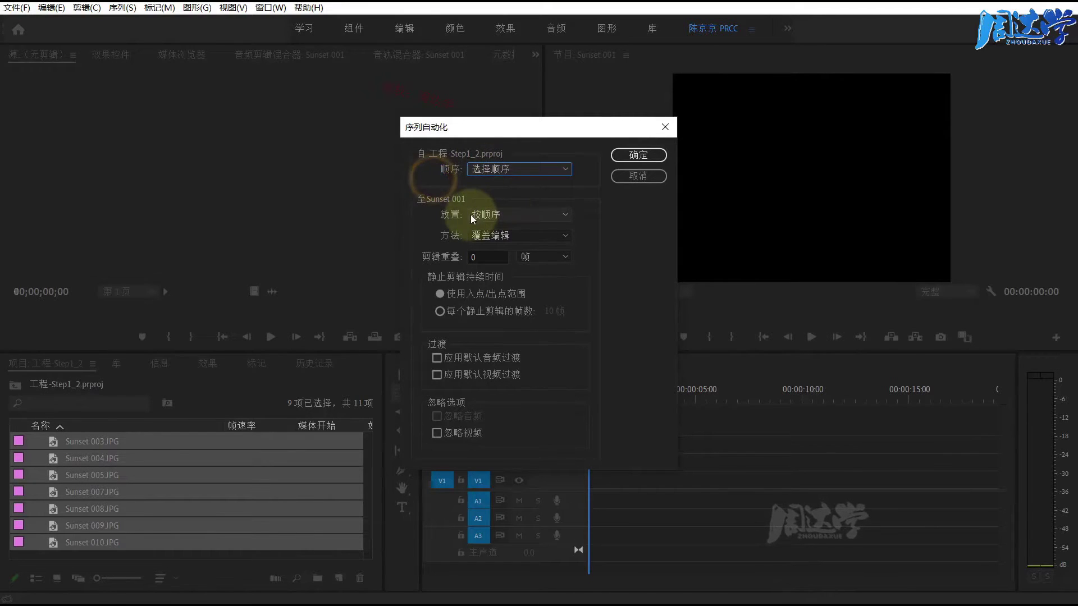
click(492, 215)
mouse_move(504, 128)
mouse_down()
mouse_move(820, 130)
mouse_move(514, 59)
mouse_up()
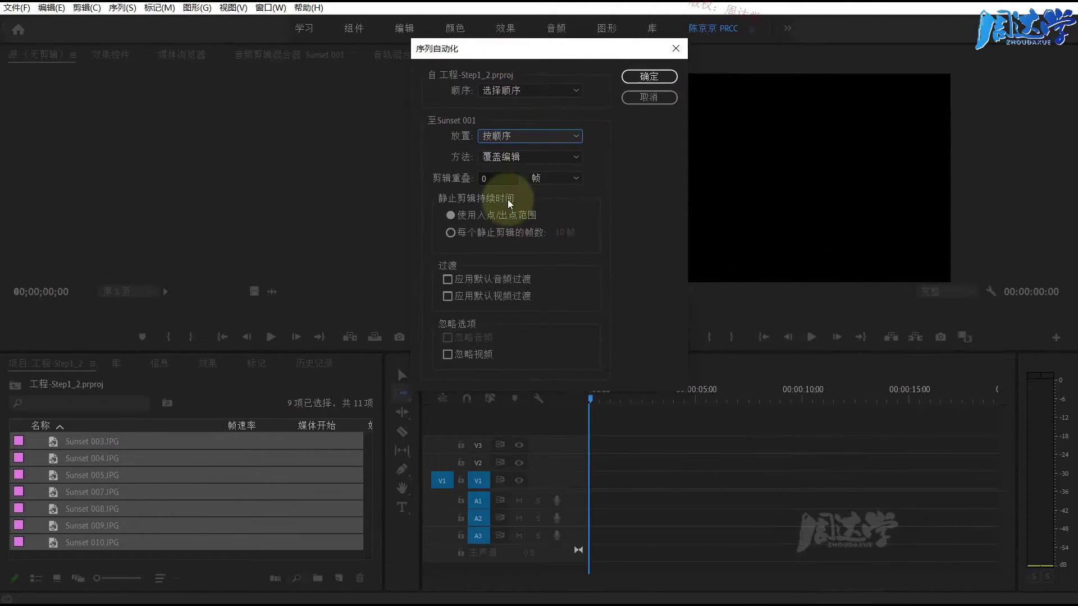
click(488, 178)
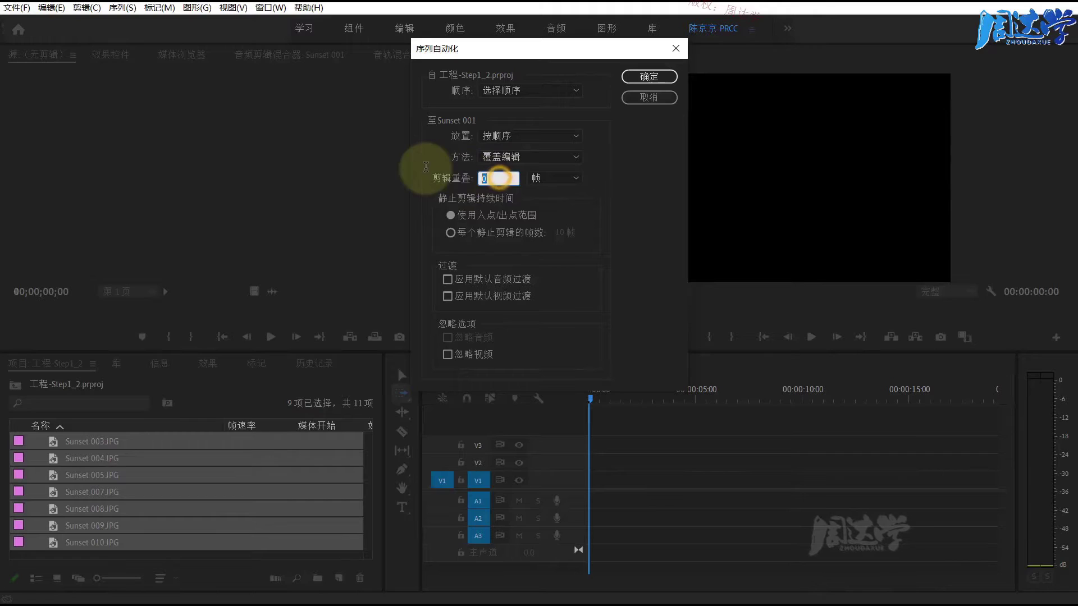
click(457, 297)
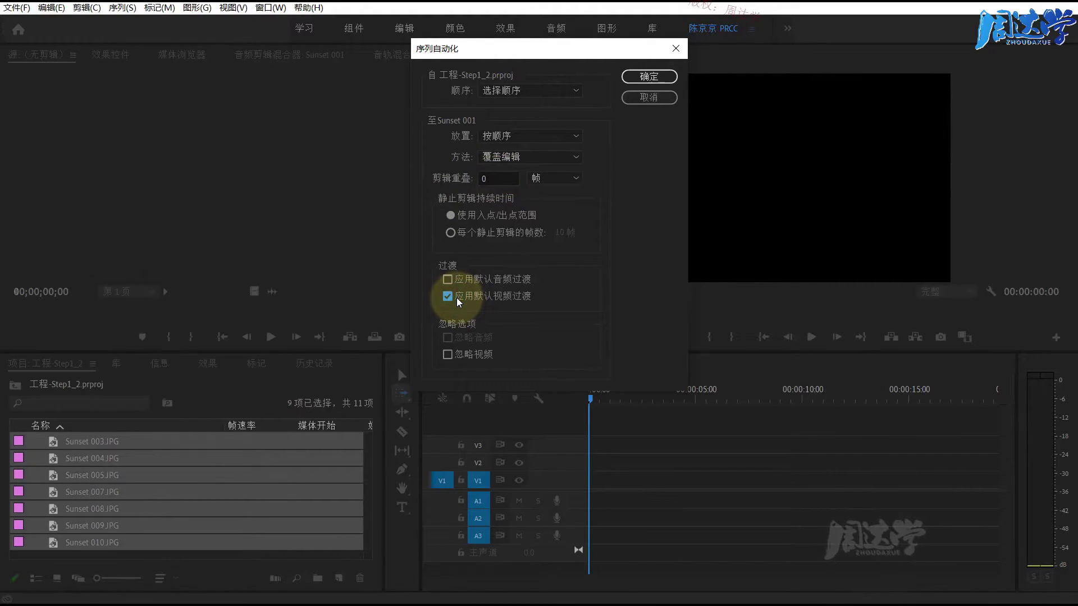
click(505, 178)
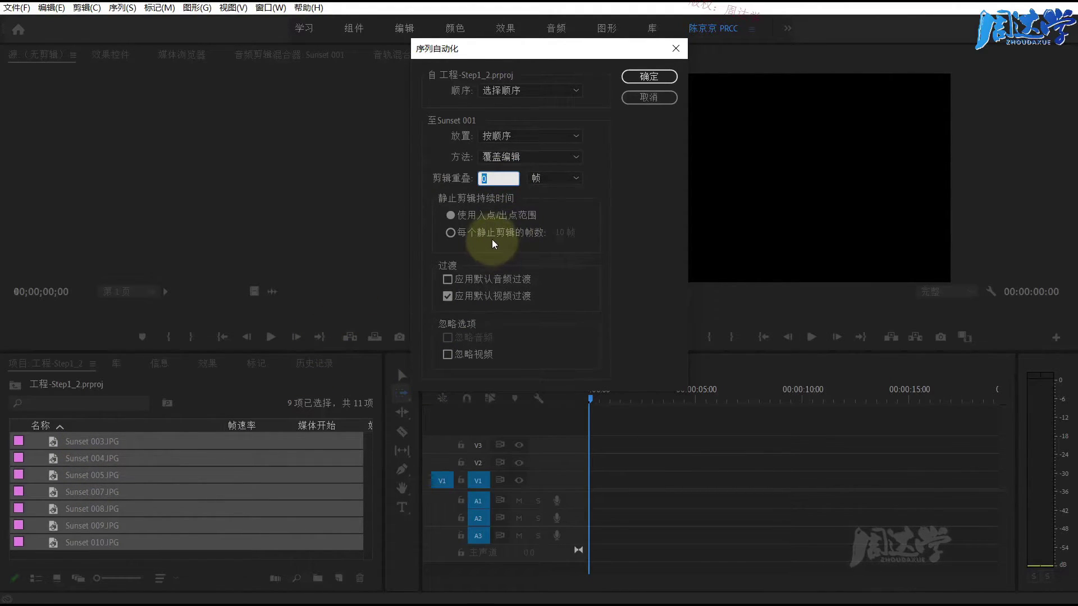
text(10)
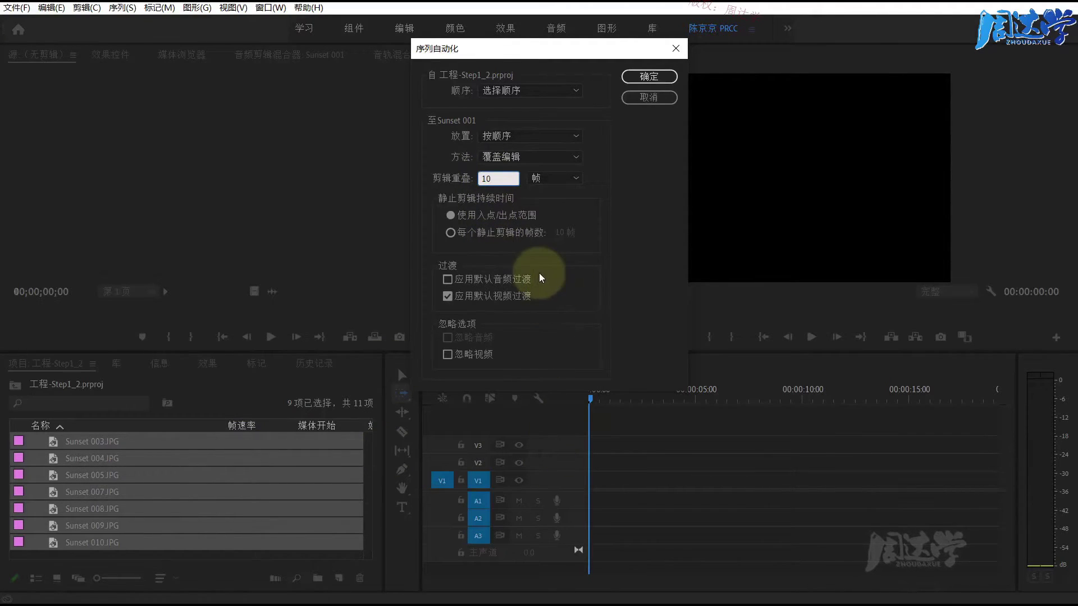
click(650, 79)
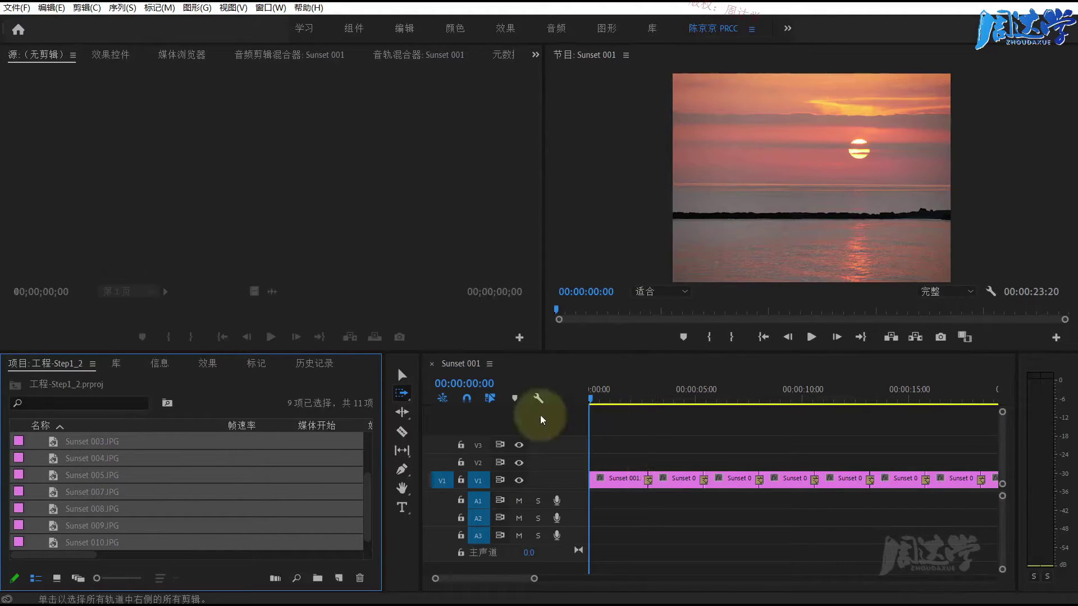
Zoom in, play the sequence, and check a transition's duration without changing it.
click(402, 375)
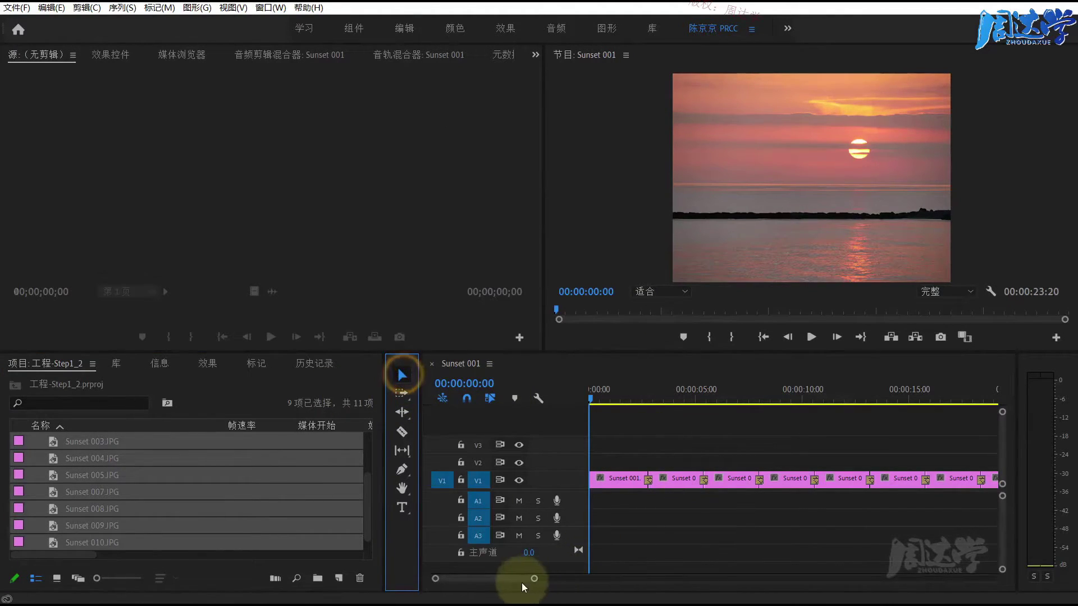
drag(534, 578, 502, 578)
click(702, 391)
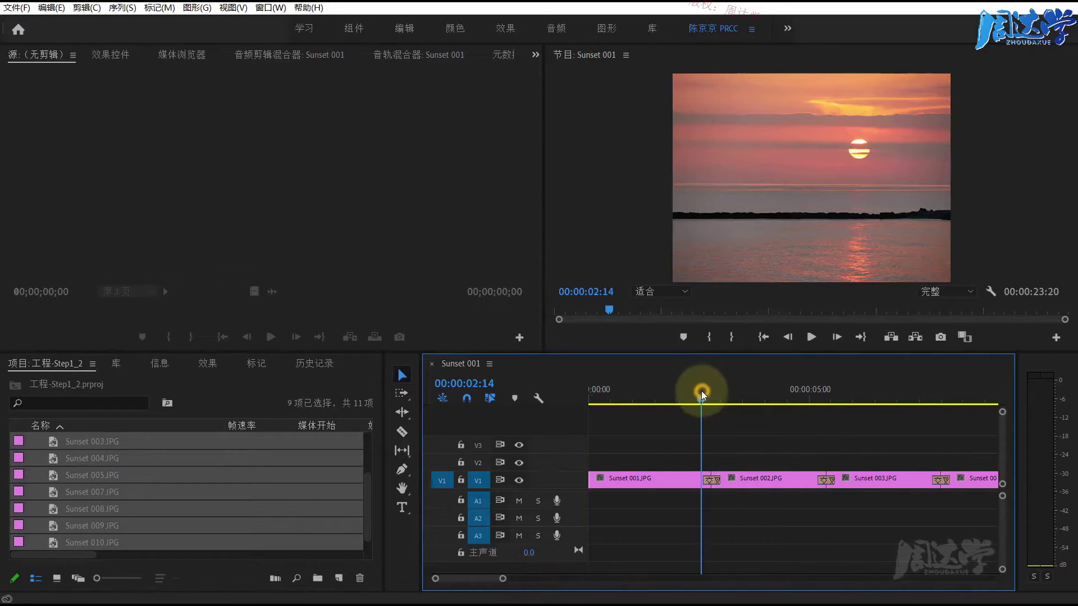
click(812, 336)
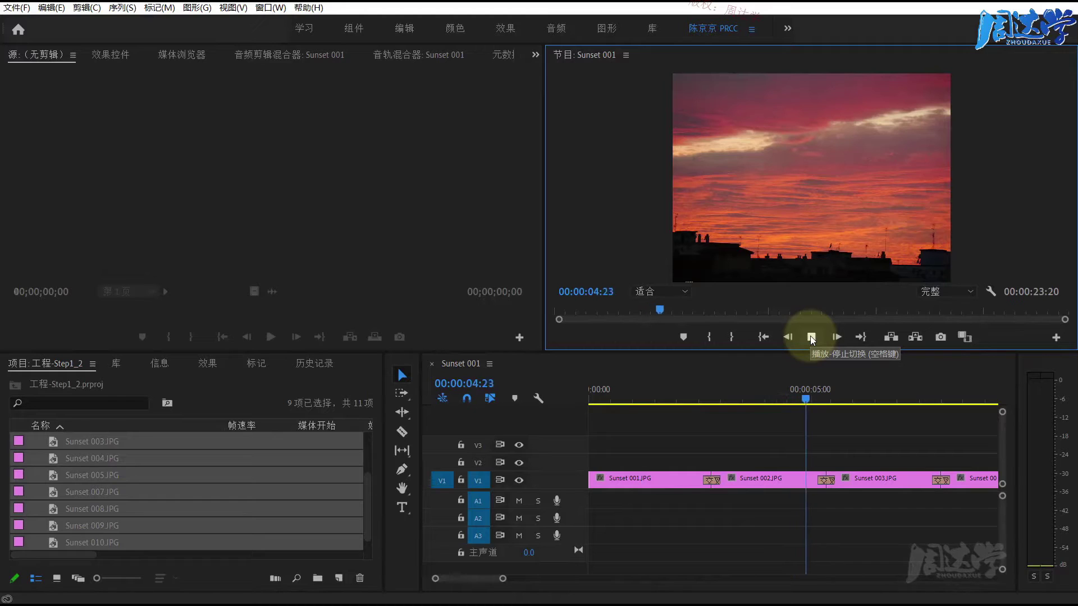
click(811, 337)
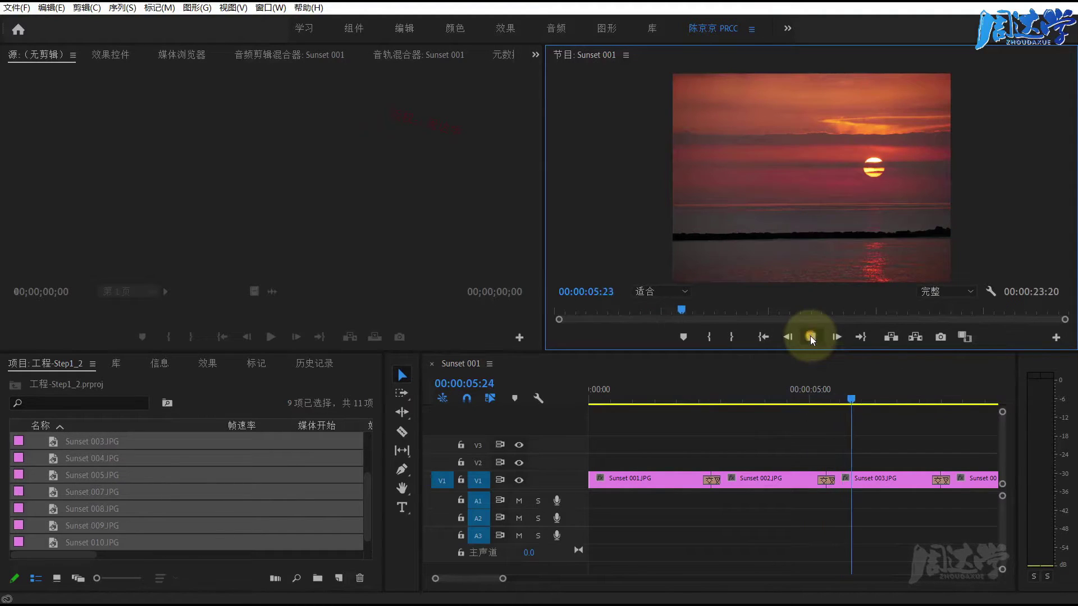
double_click(828, 482)
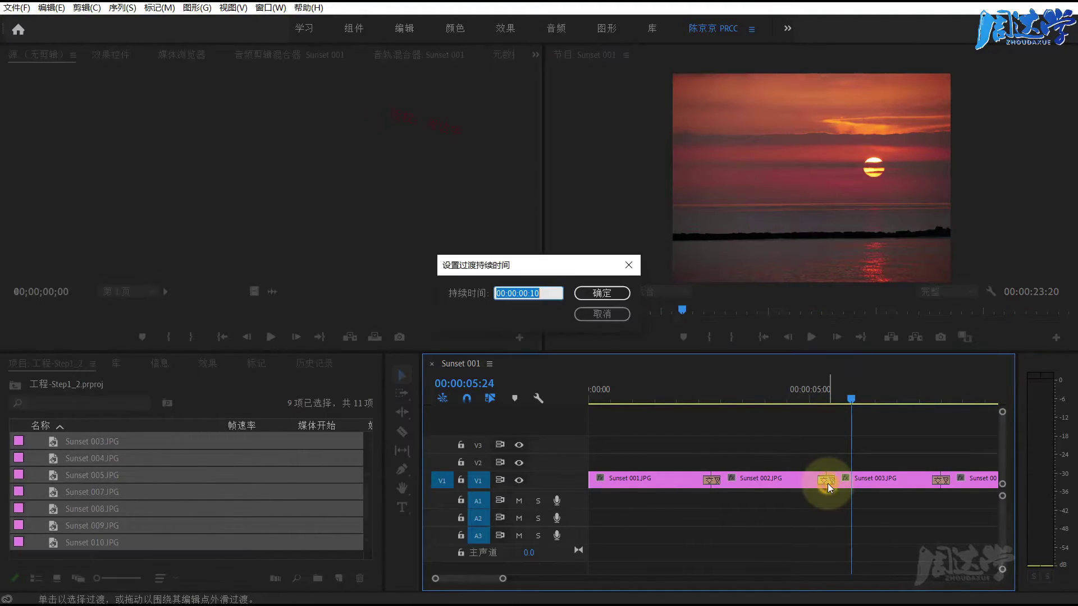
click(545, 292)
click(599, 315)
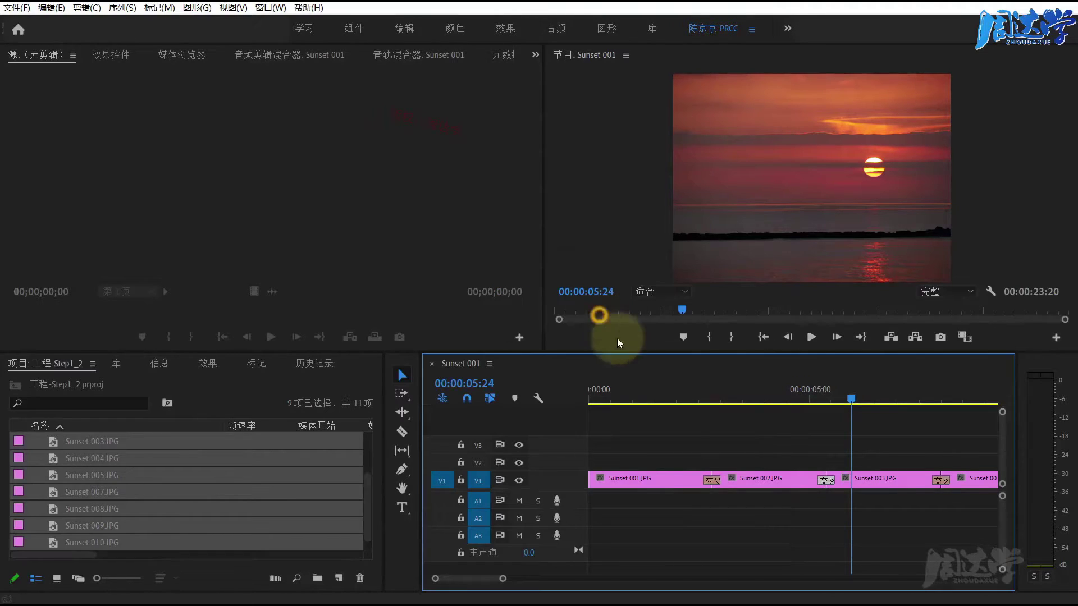
click(665, 440)
Track-select all the clips on V1 and delete them.
click(402, 393)
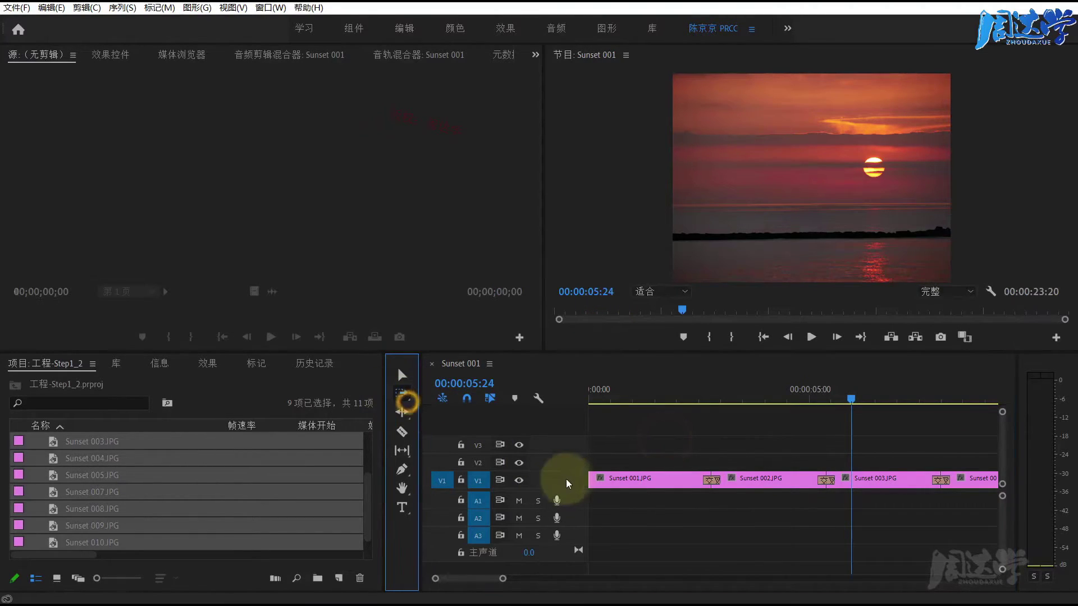
click(611, 481)
key(Delete)
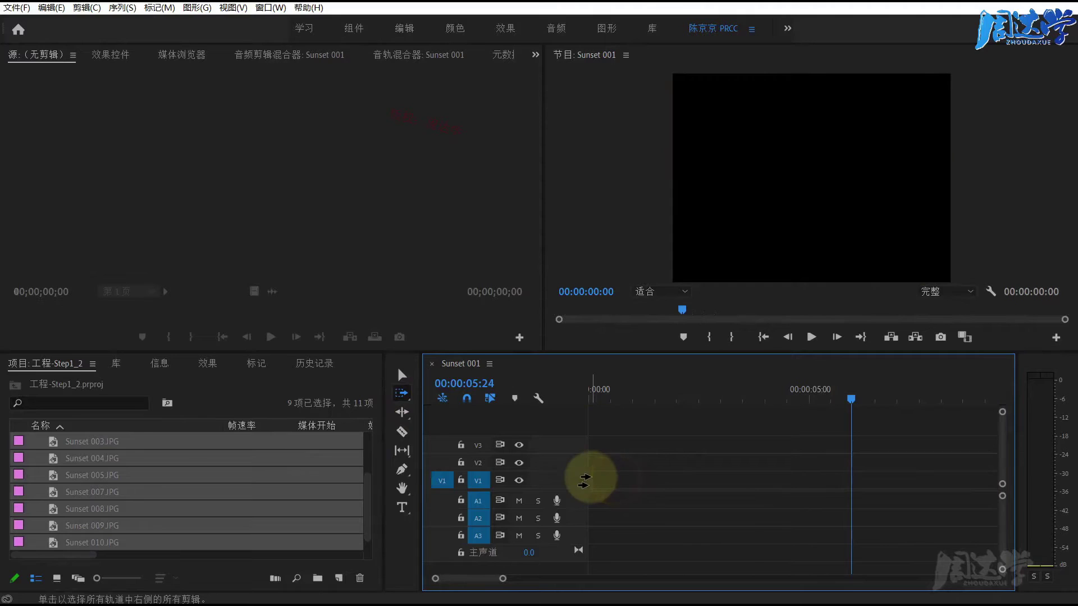
click(275, 579)
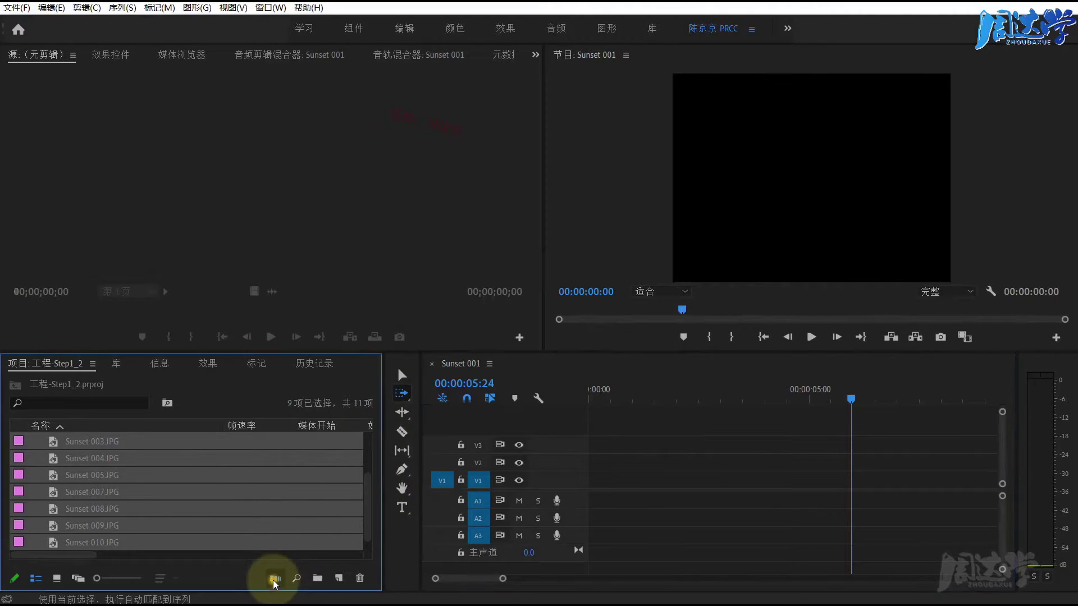
double_click(493, 257)
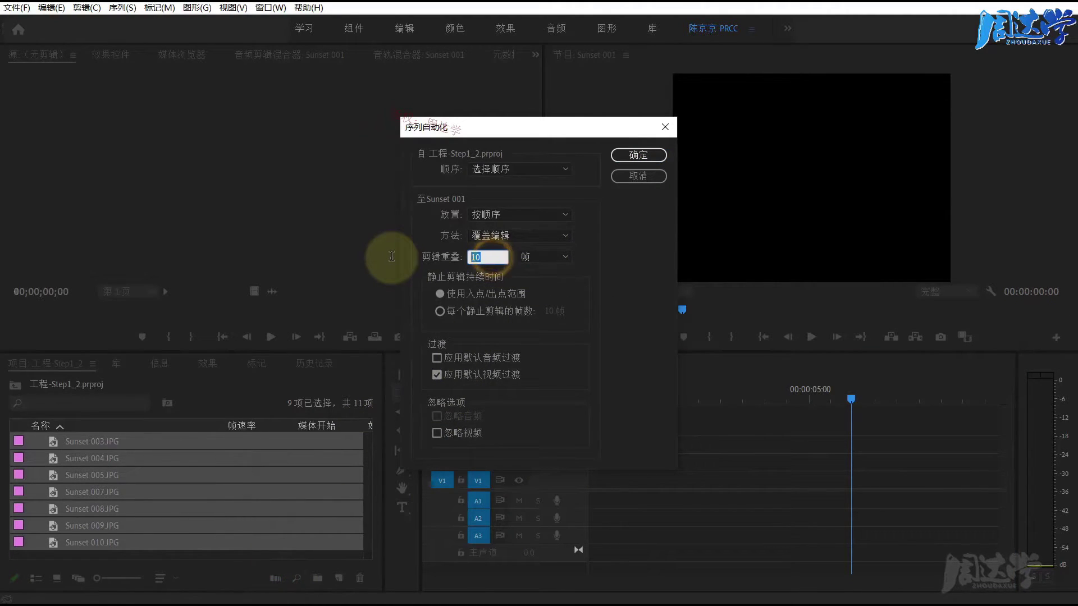
text(0)
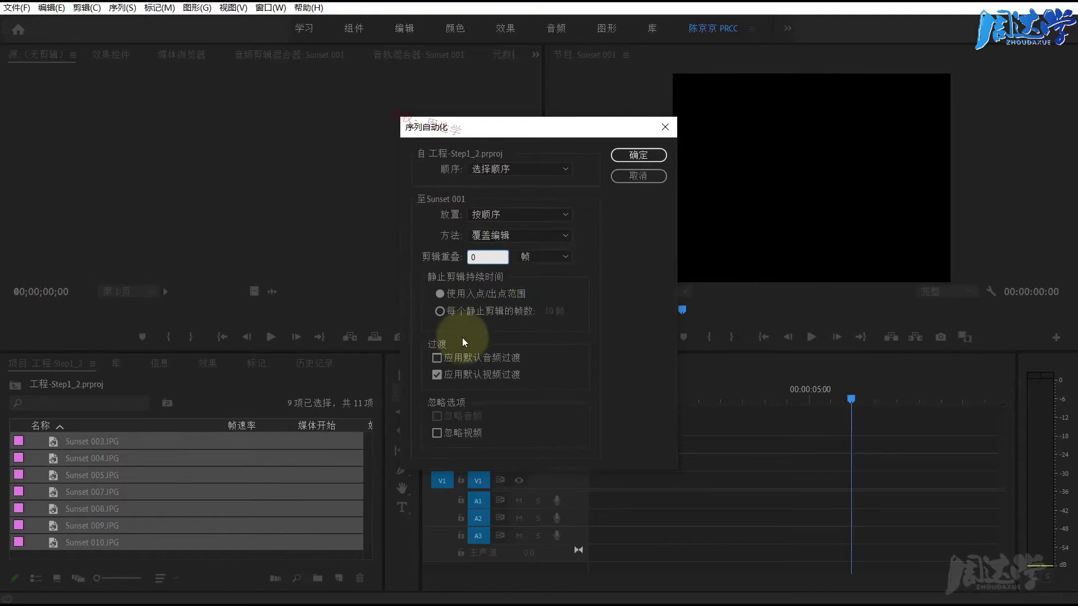
click(437, 375)
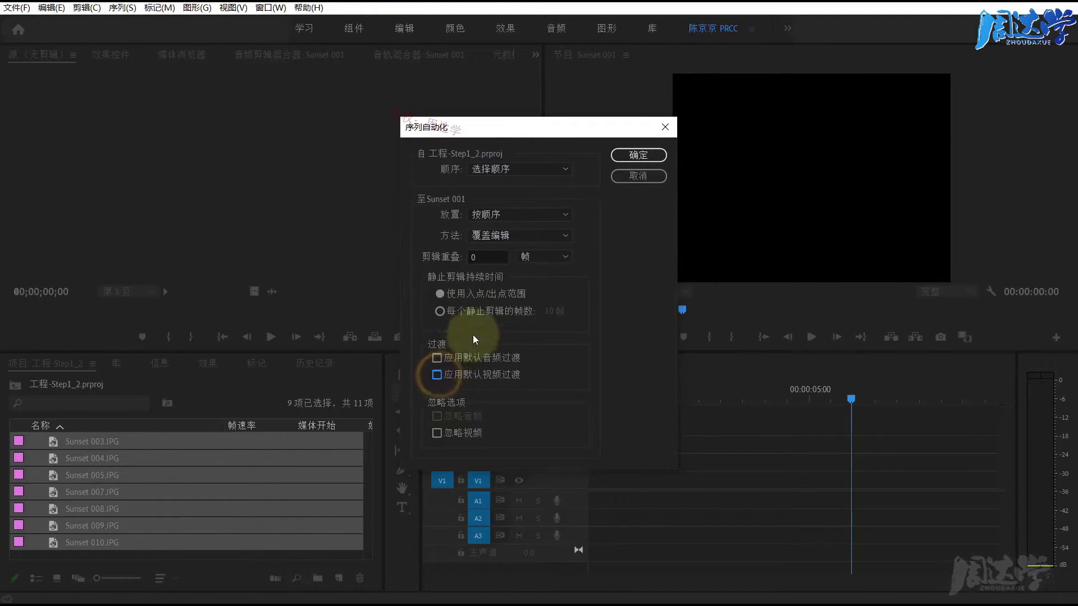
click(459, 292)
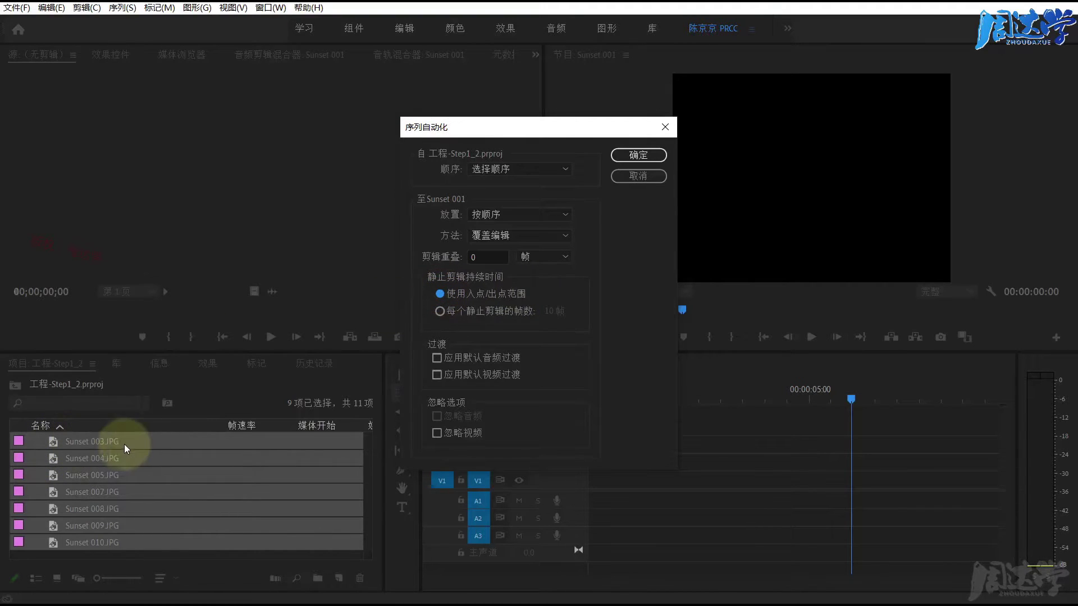
click(638, 157)
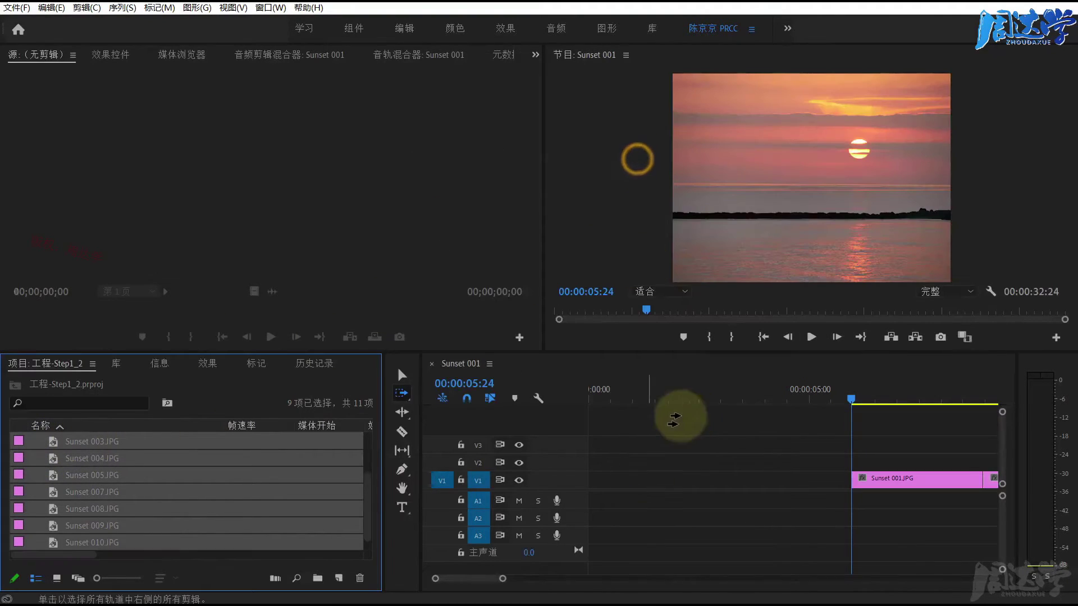
key(ctrl+z)
Re-run Automate to Sequence from the sequence start, scrub the result, then clear V1.
click(710, 384)
key(Home)
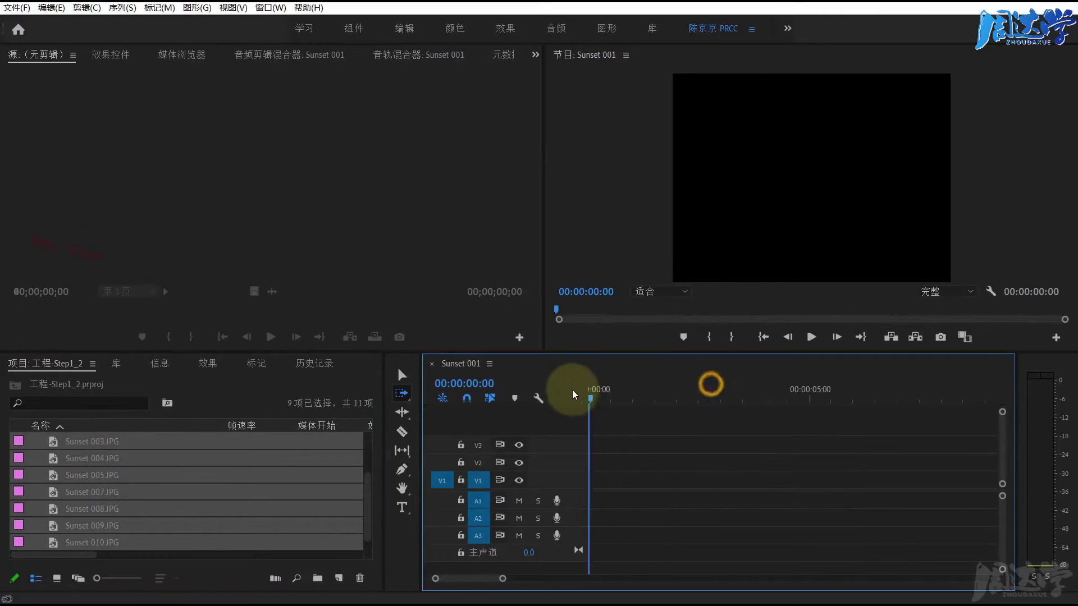
click(275, 578)
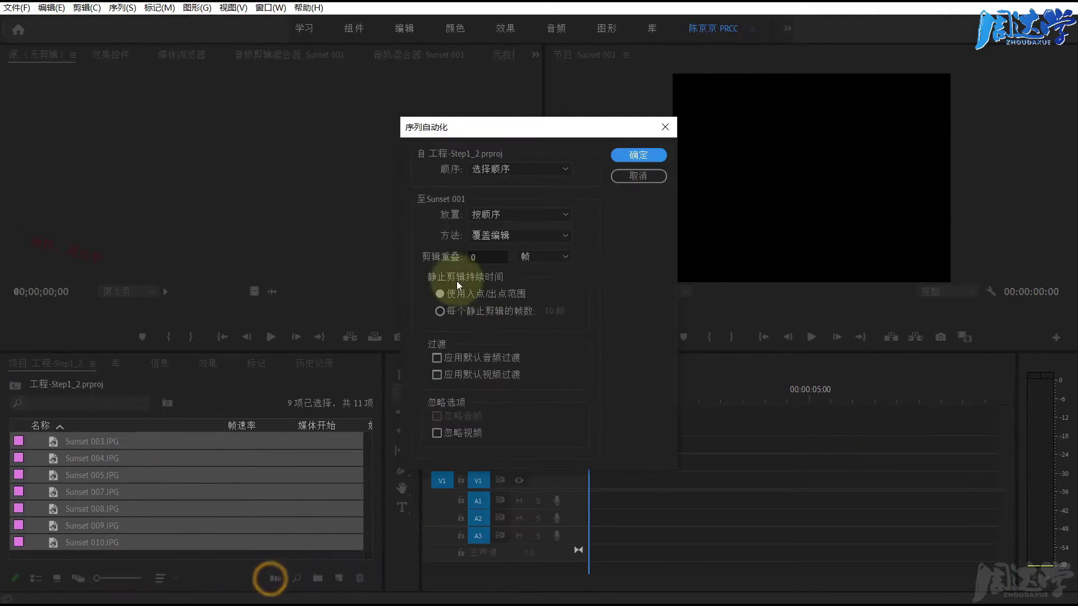
click(627, 159)
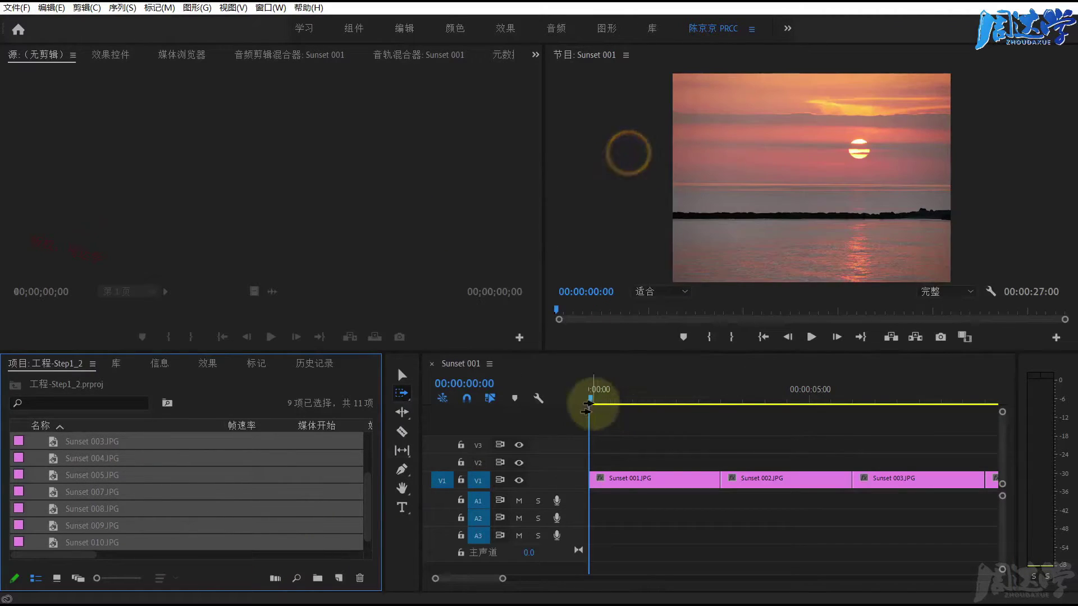
drag(601, 392, 724, 396)
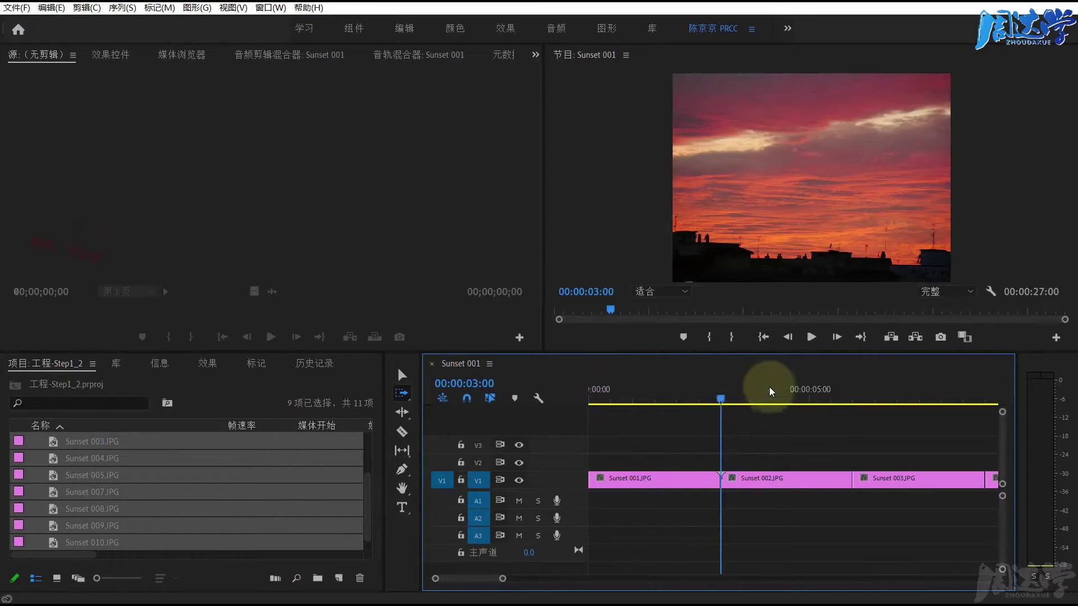
click(852, 399)
drag(853, 398, 985, 399)
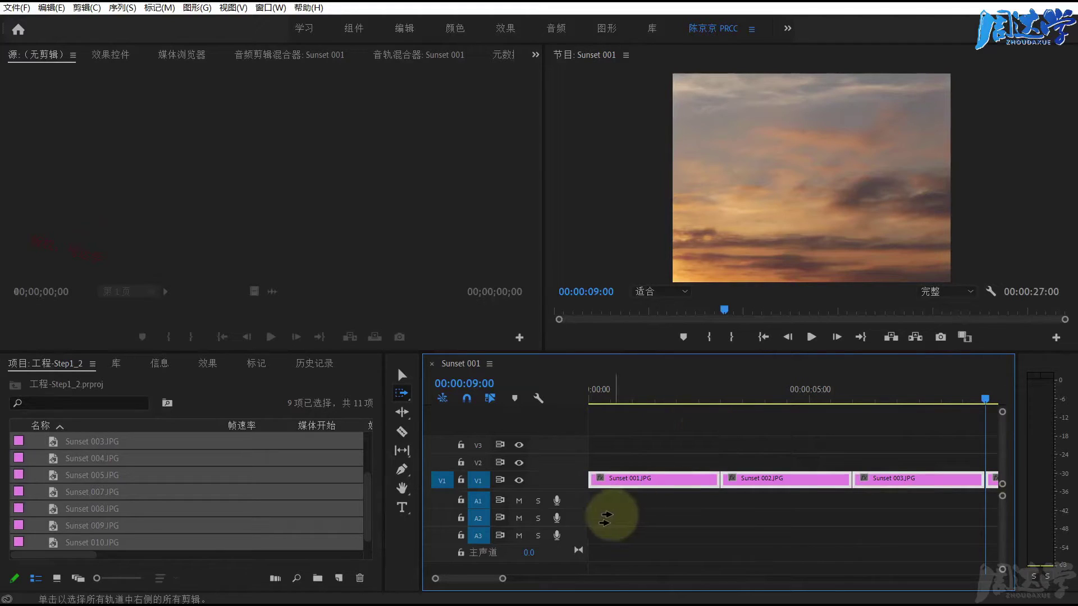
click(629, 482)
key(Delete)
Retry Automate to Sequence with 15 frames per still, then undo the placement at the end.
click(275, 578)
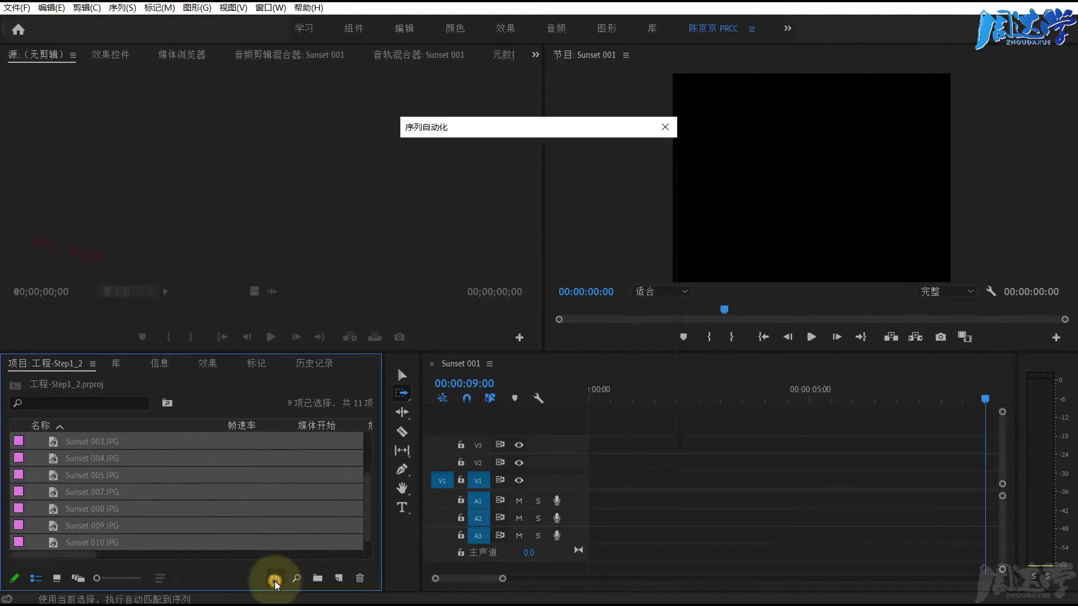
click(458, 311)
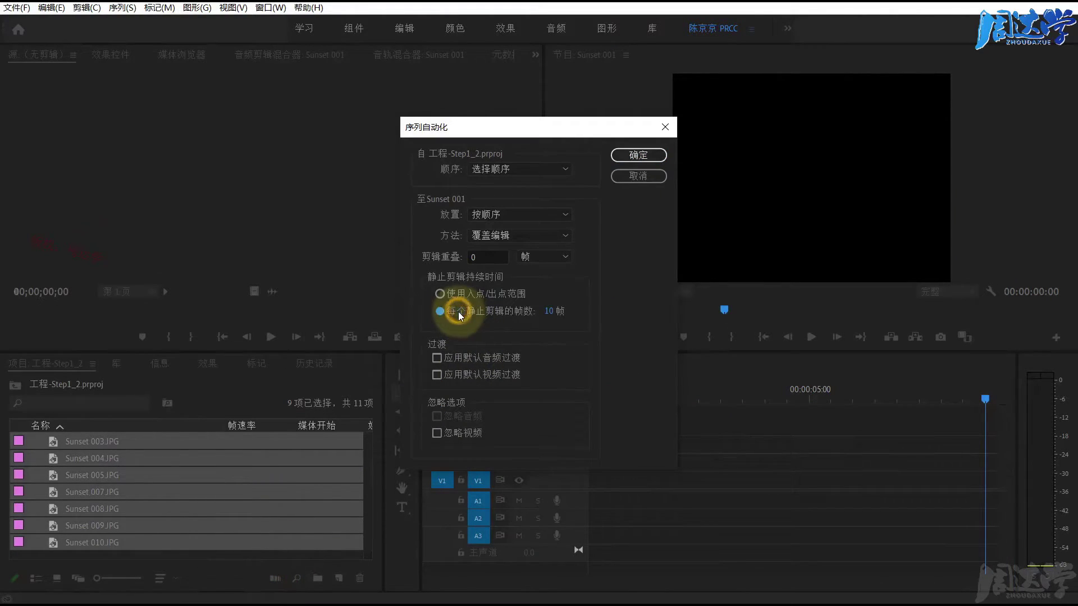
click(551, 311)
text(15)
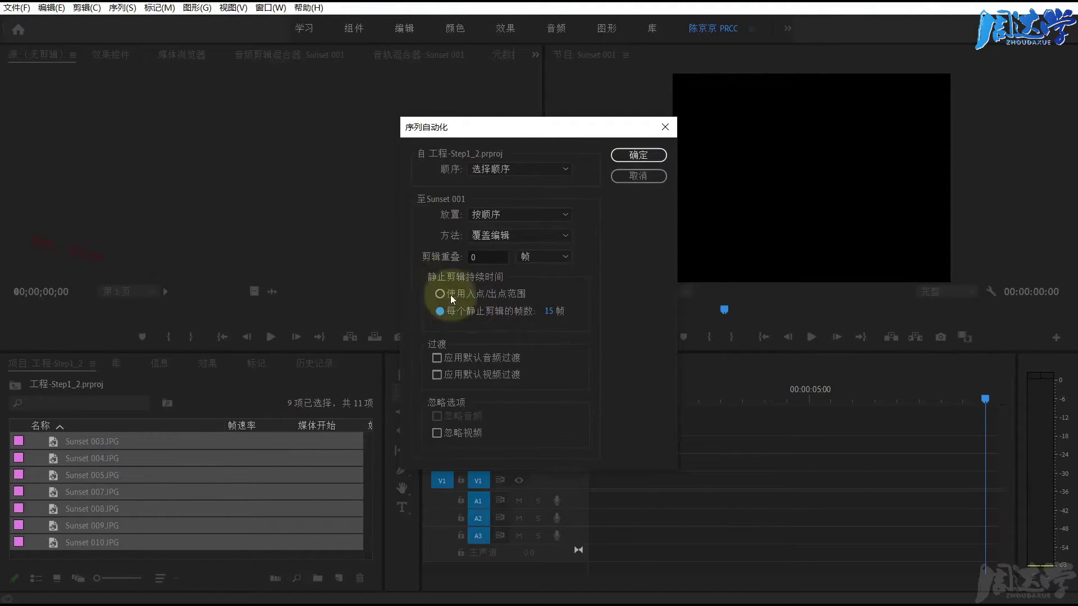
click(632, 162)
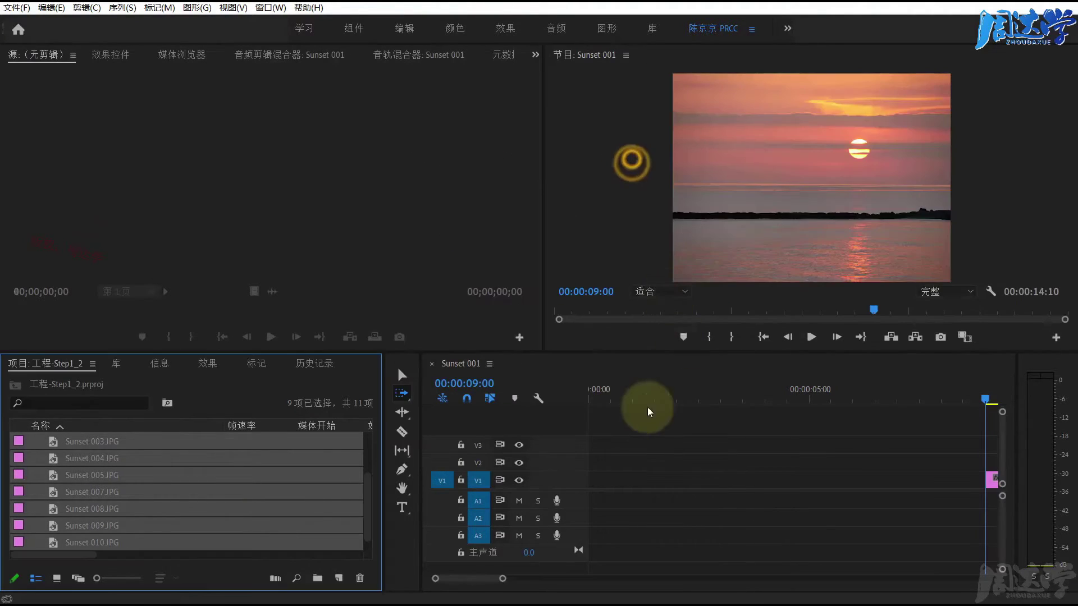
click(653, 389)
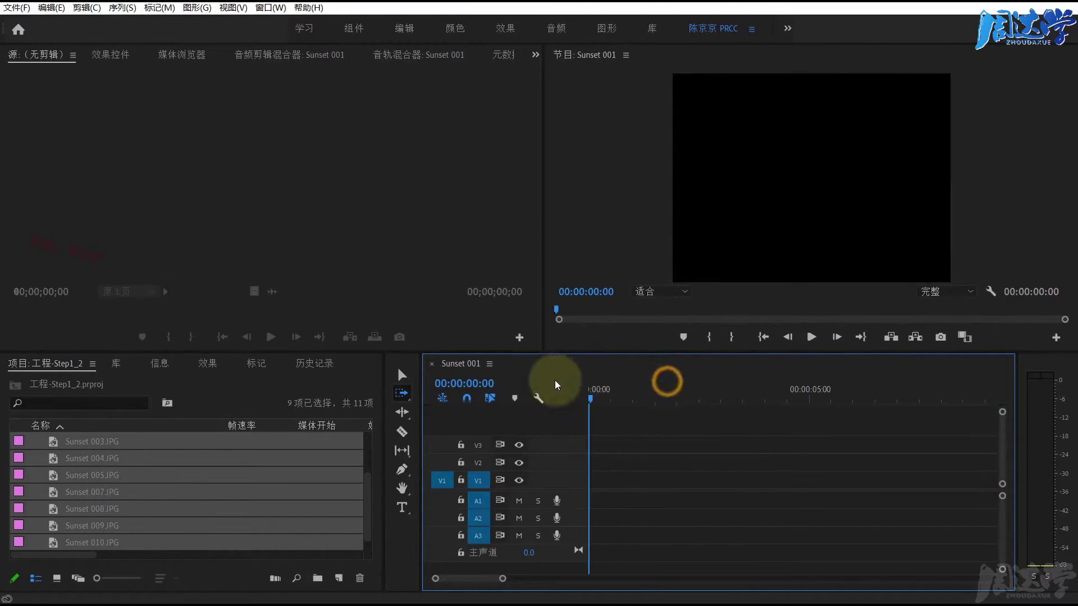
Place the stills again from the start, preview them, then delete them from V1.
click(276, 578)
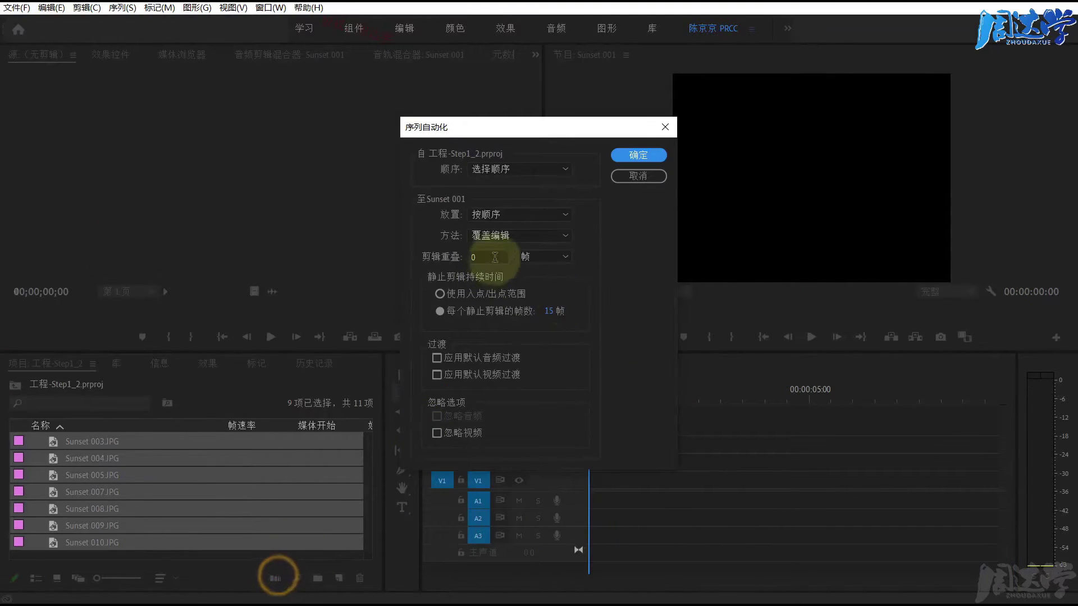
click(634, 159)
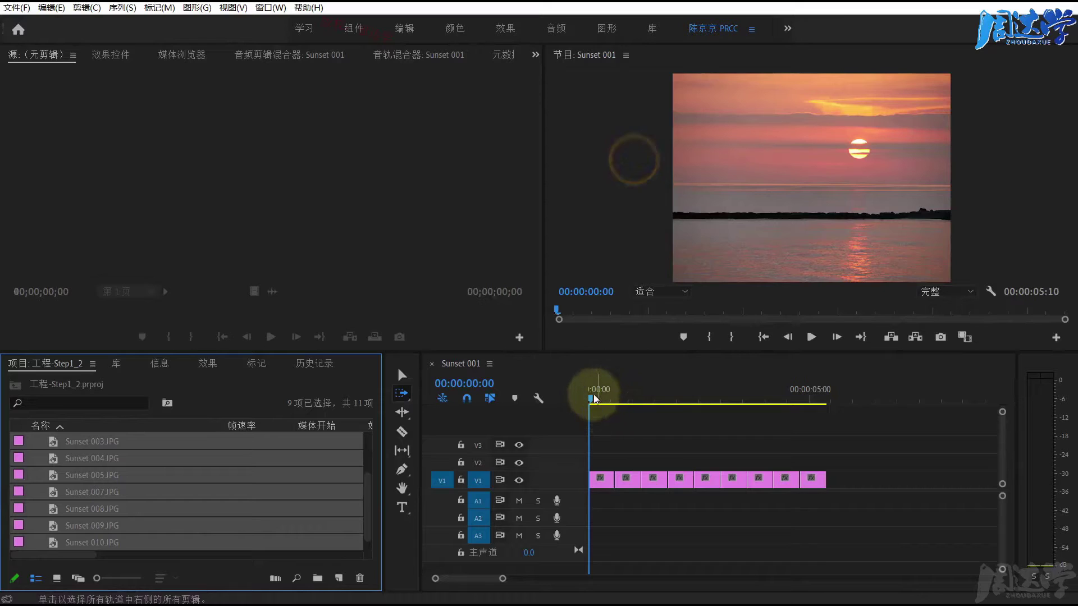
drag(591, 395, 641, 403)
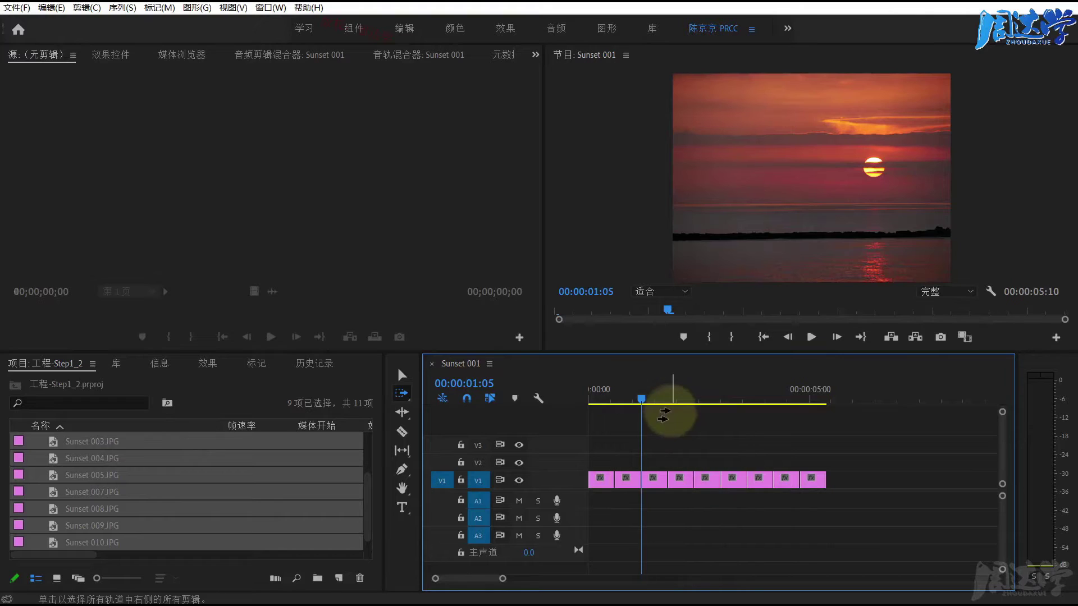
click(742, 456)
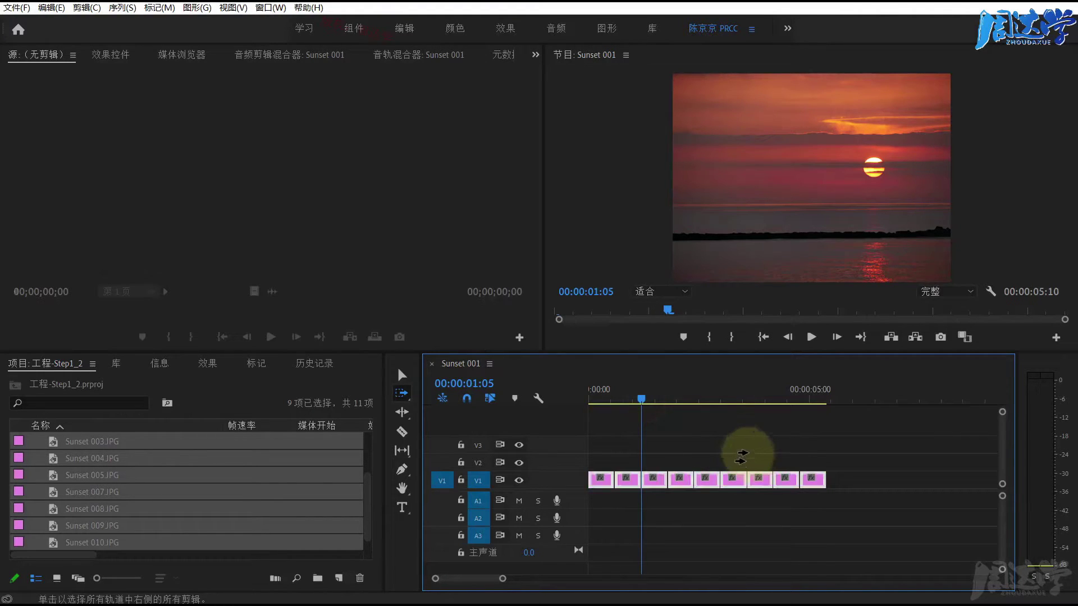
key(Delete)
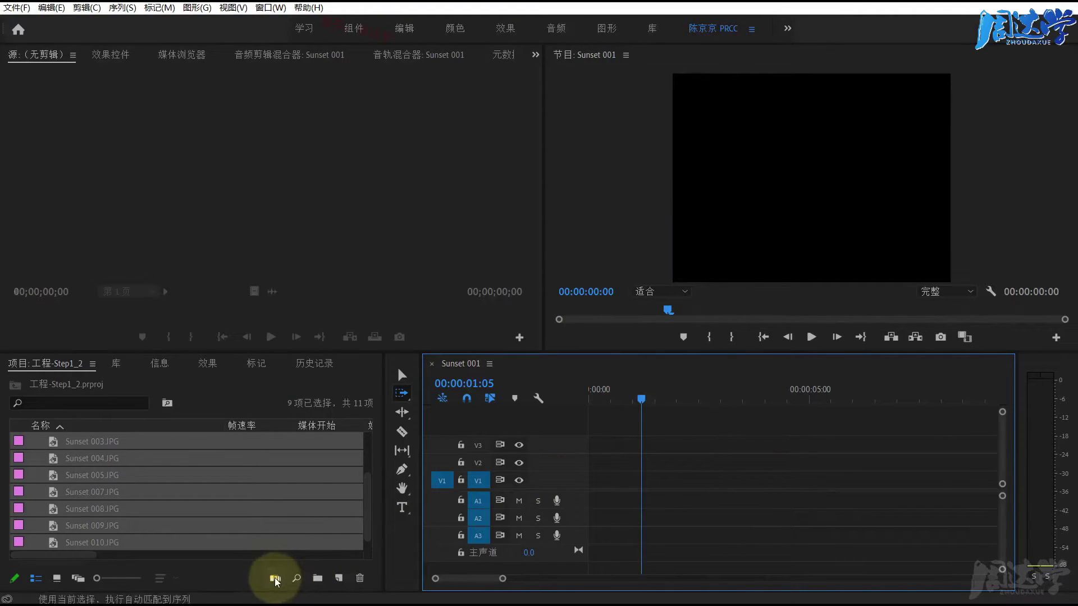
Review the Overwrite and Sequential options in Automate to Sequence, then cancel.
click(275, 578)
click(496, 235)
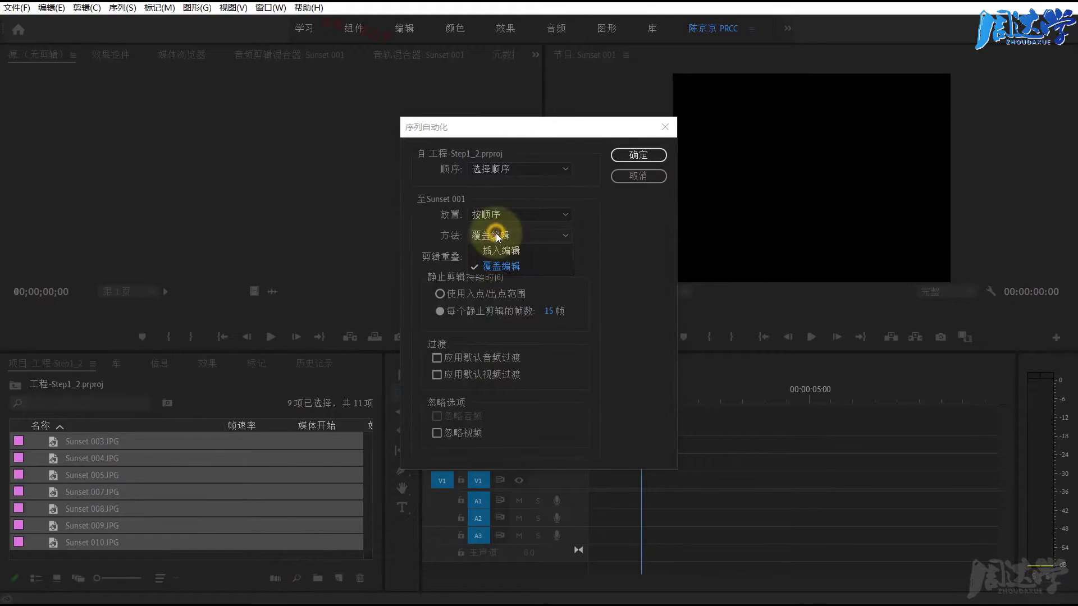
click(490, 214)
click(490, 214)
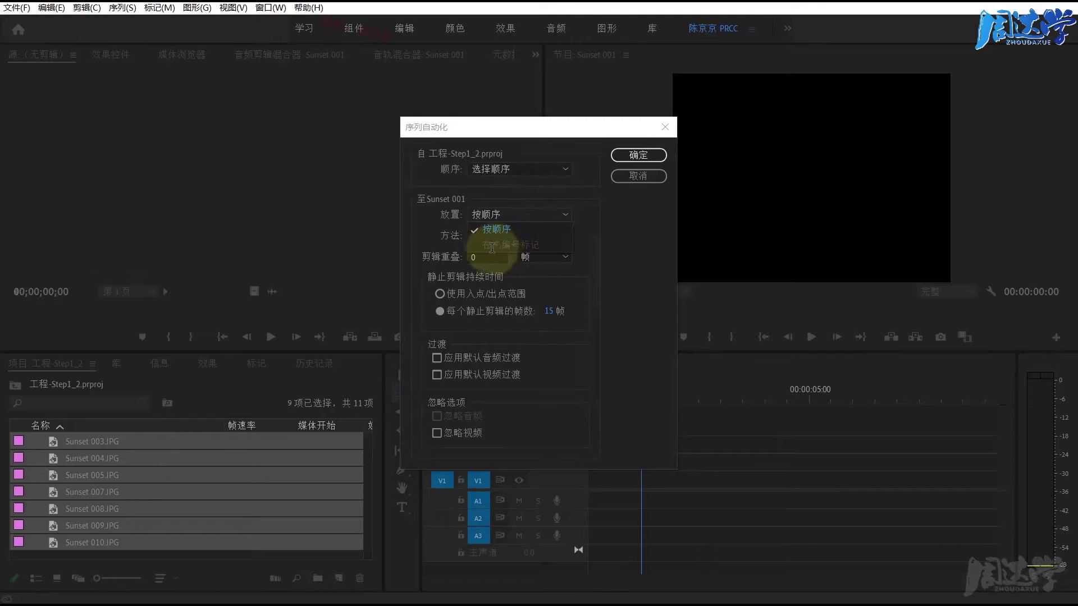
click(437, 241)
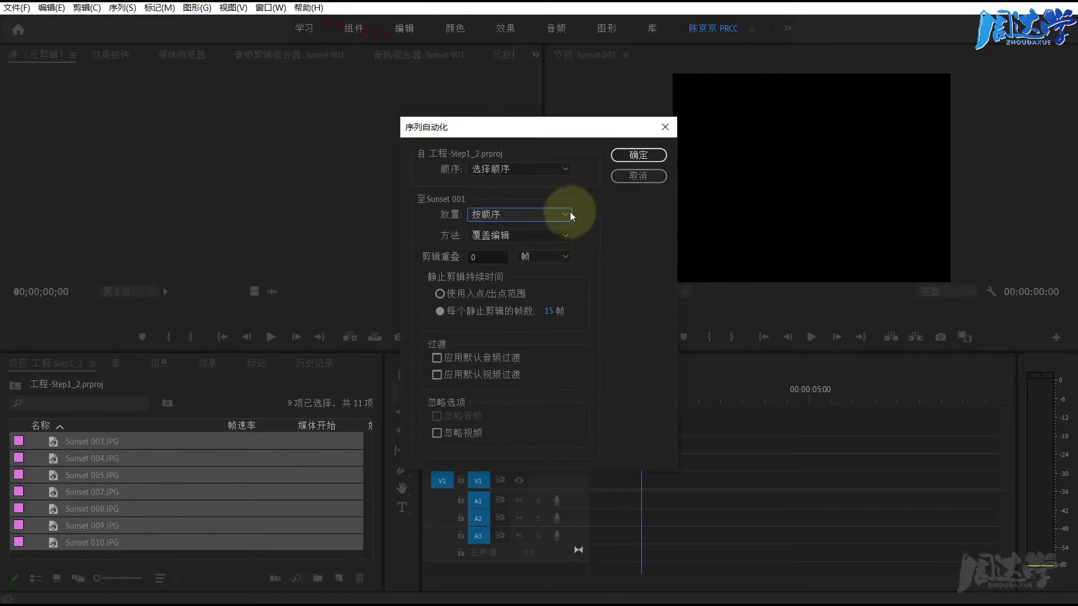
click(638, 176)
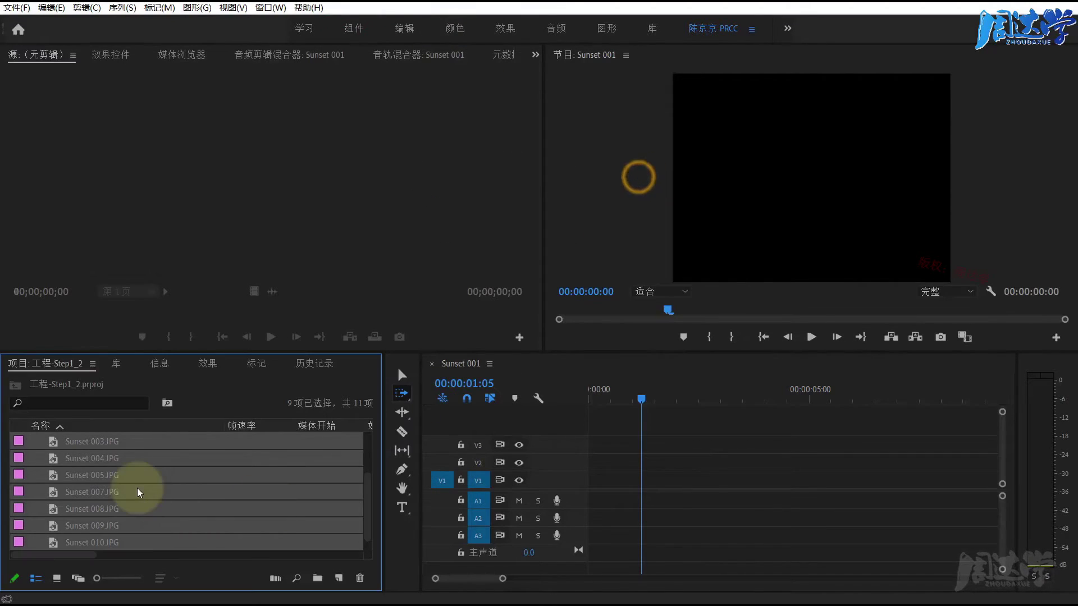
Open the 工程-Step4 project from the A-建立项目 folder and convert it from the older version.
scroll(137, 487, up, 1)
click(84, 459)
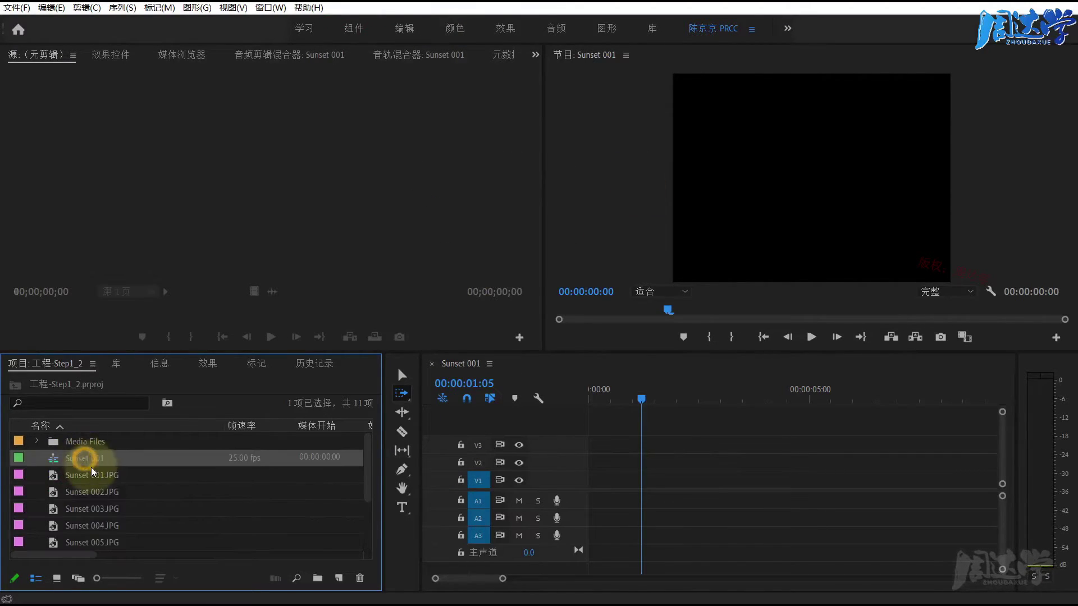
click(93, 474)
click(78, 442)
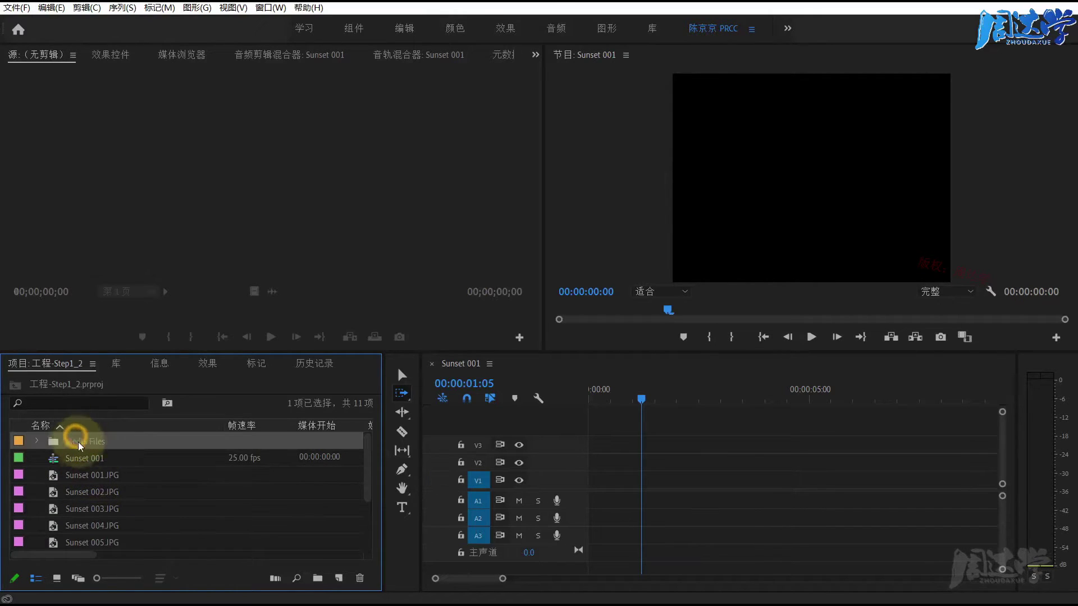
click(16, 8)
click(37, 34)
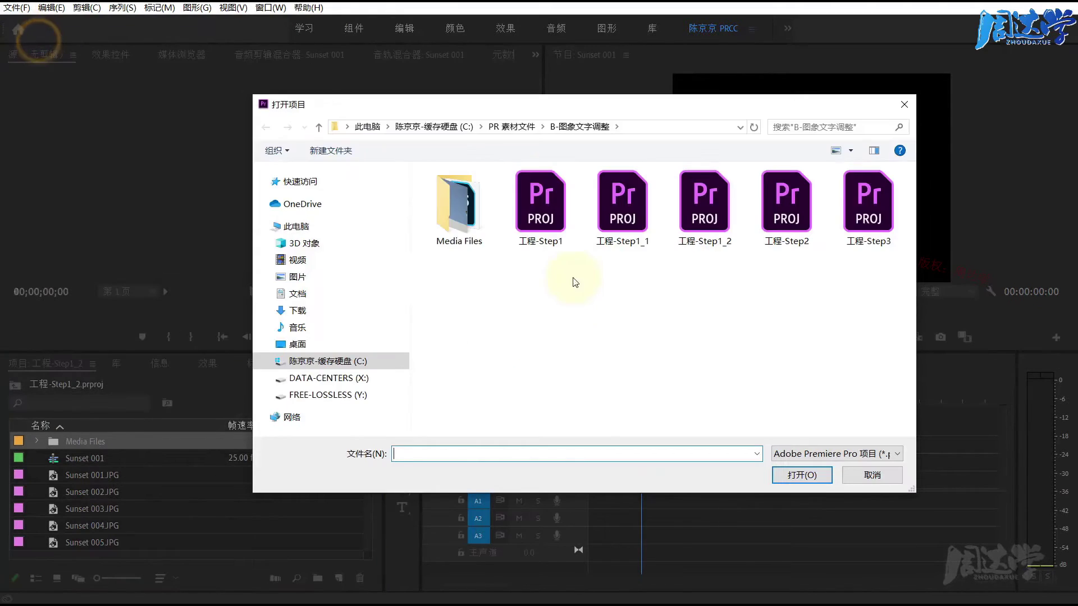
click(507, 125)
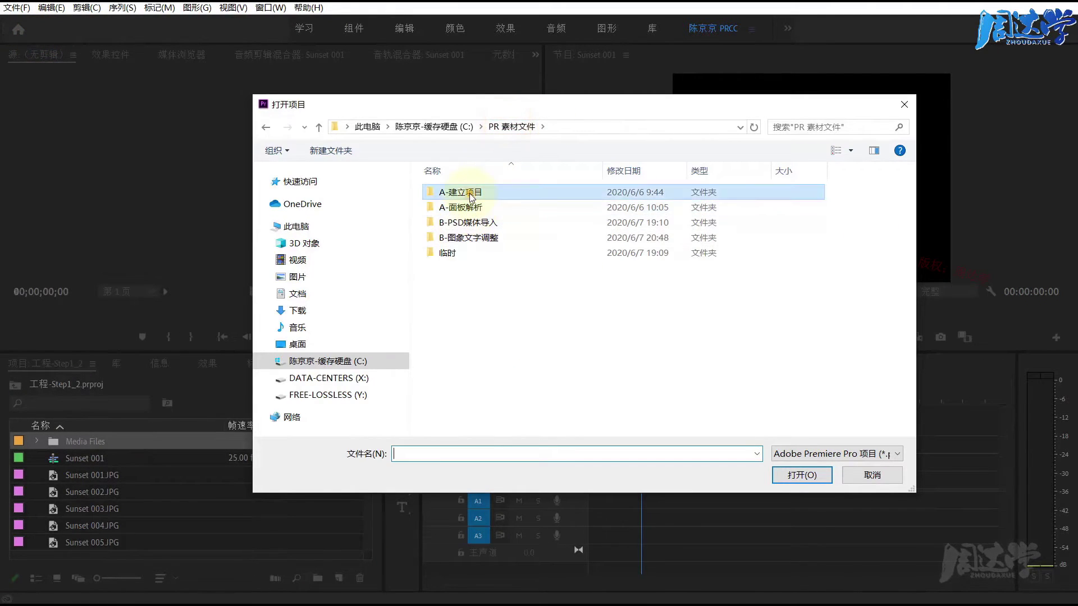
double_click(449, 145)
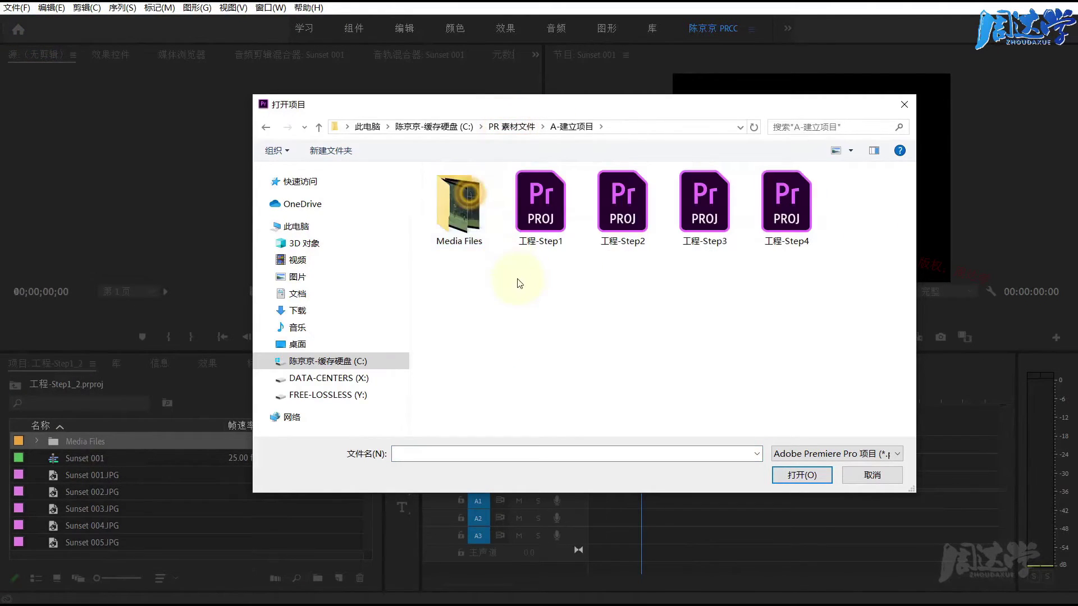
double_click(780, 198)
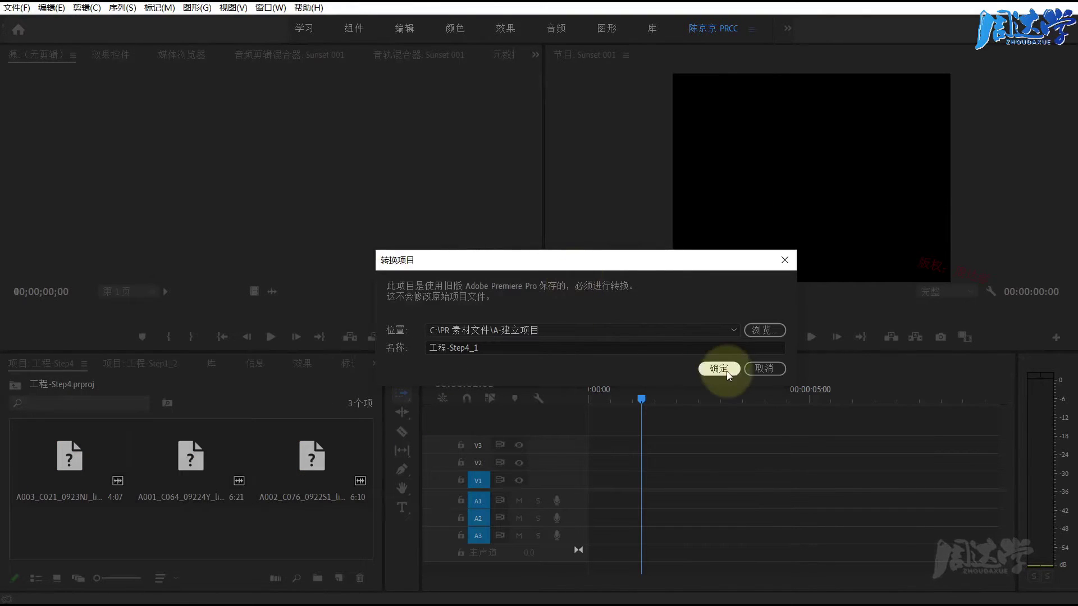
click(726, 371)
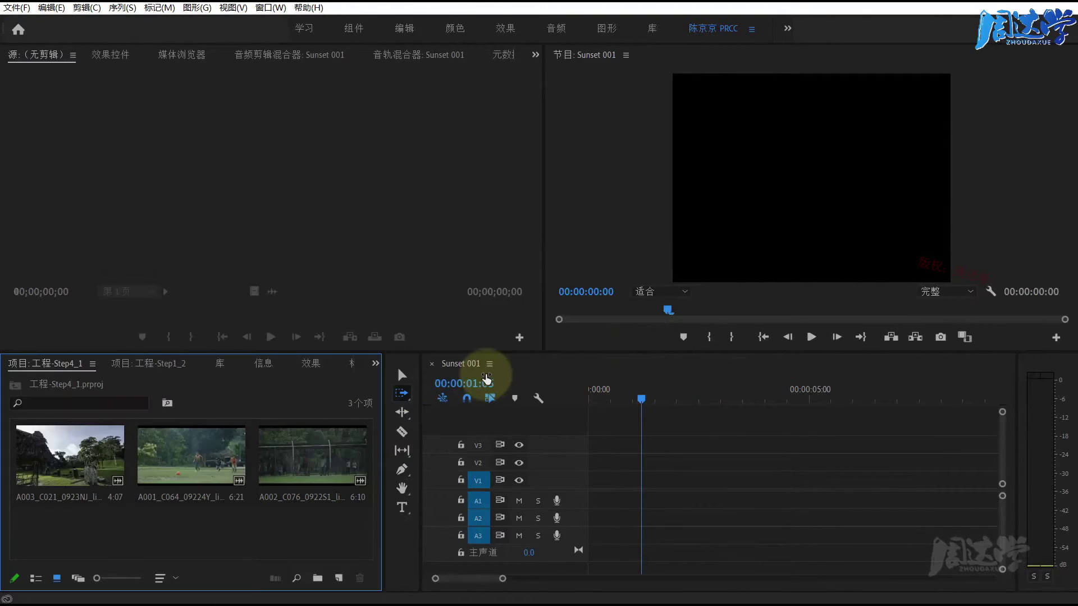
Import all eleven files from A-面板解析's Media Files folder, including Going_Home_Music.
right_click(254, 517)
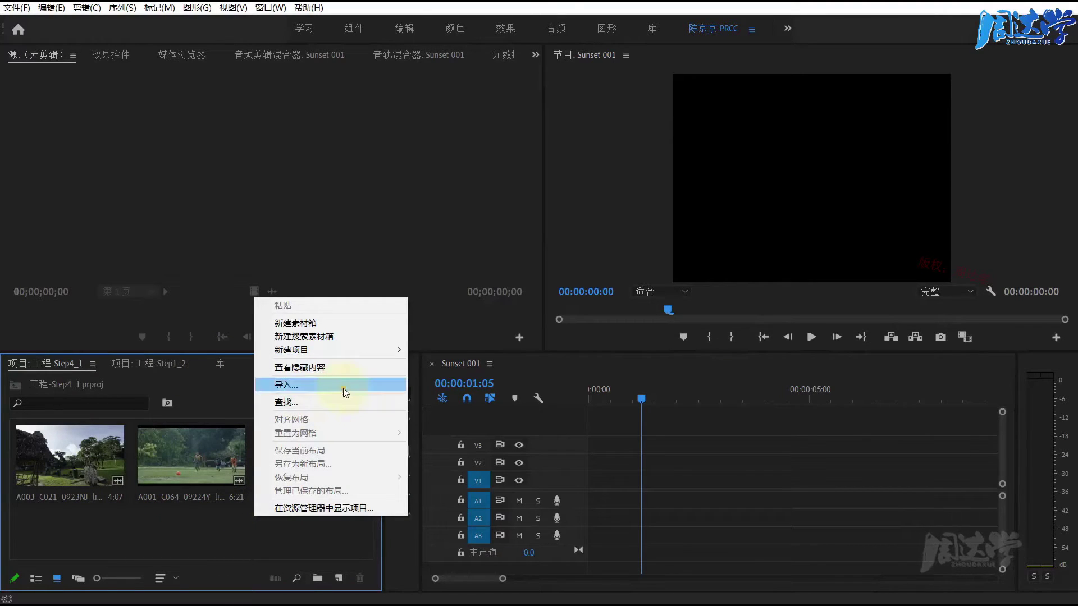
click(343, 388)
click(519, 127)
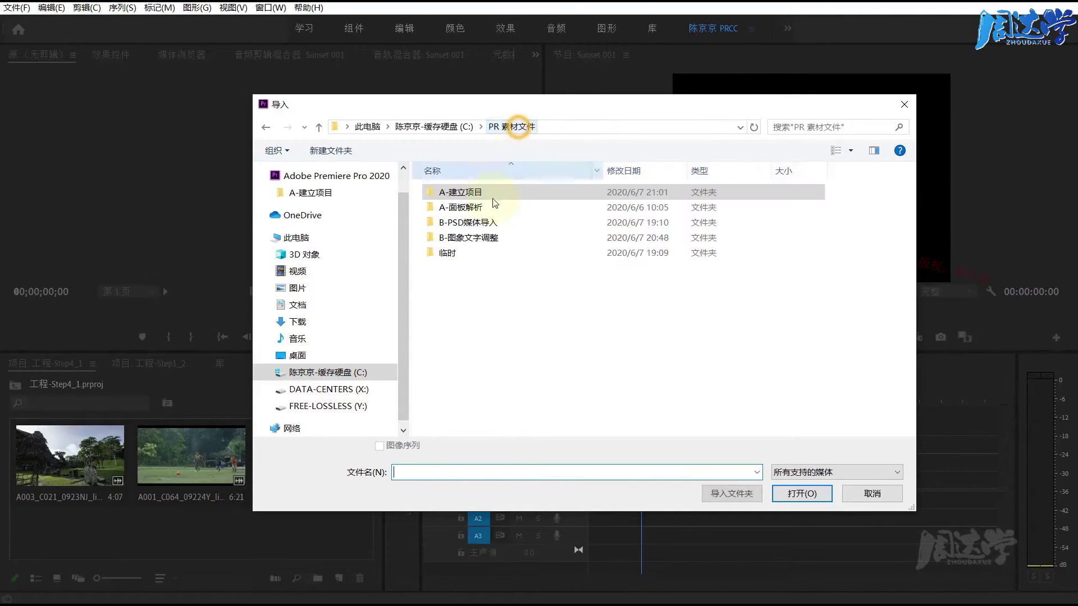
double_click(444, 202)
double_click(454, 203)
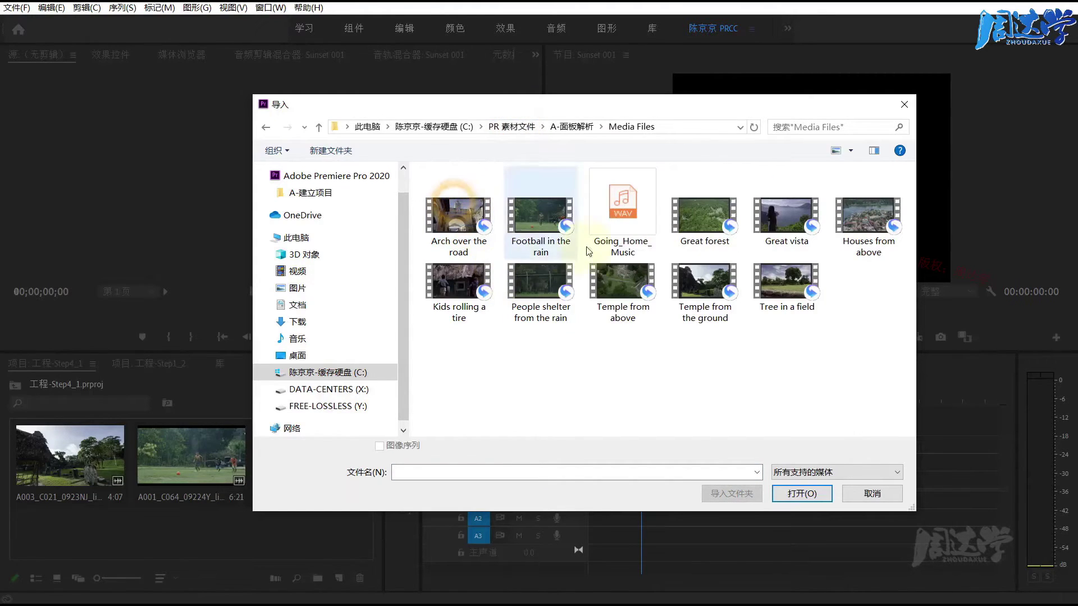
click(612, 208)
drag(466, 347, 966, 206)
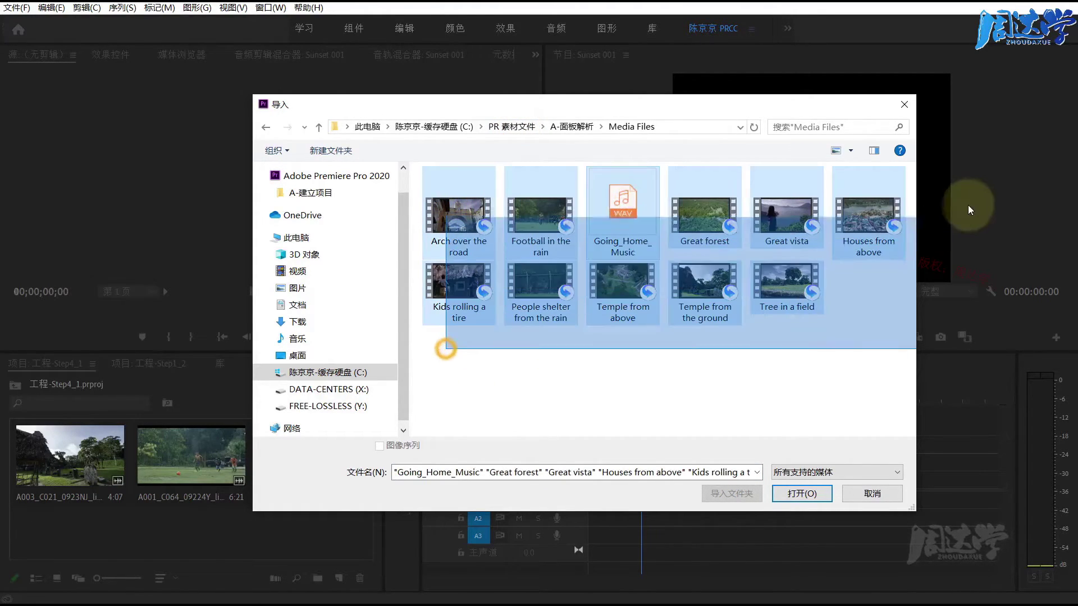
click(793, 495)
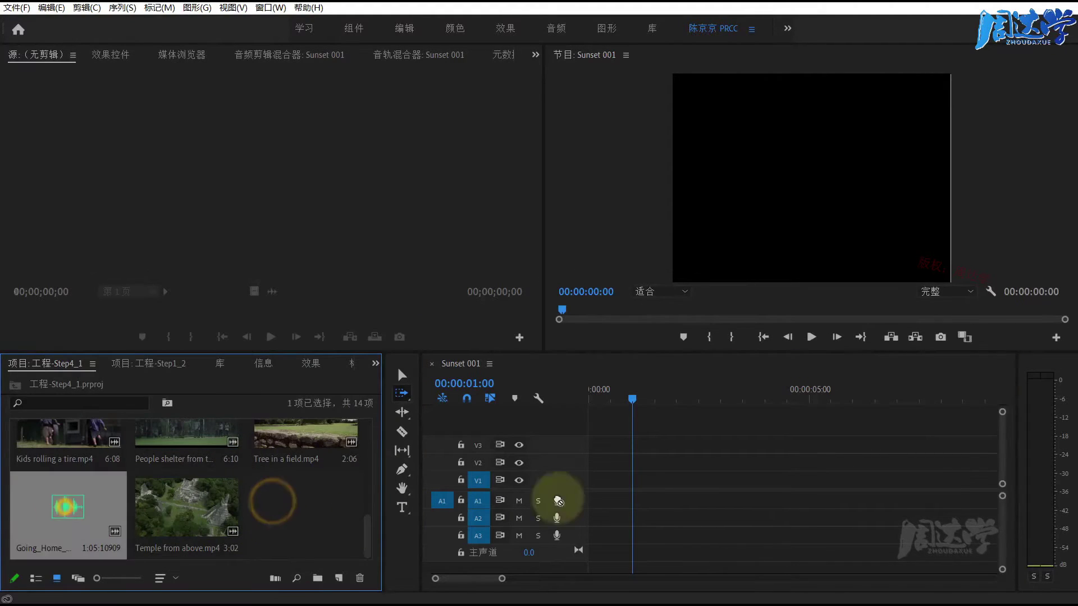
Place Going_Home_Music on A2 at the start and add markers at 00:00:06:23 and about 19 seconds.
drag(74, 512, 590, 515)
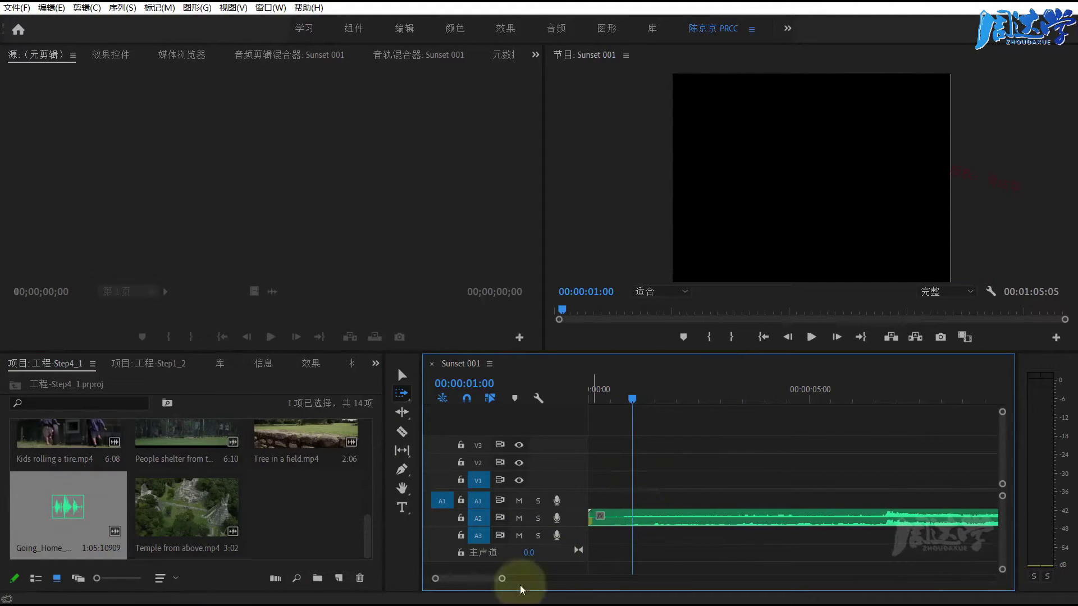
drag(502, 578, 624, 579)
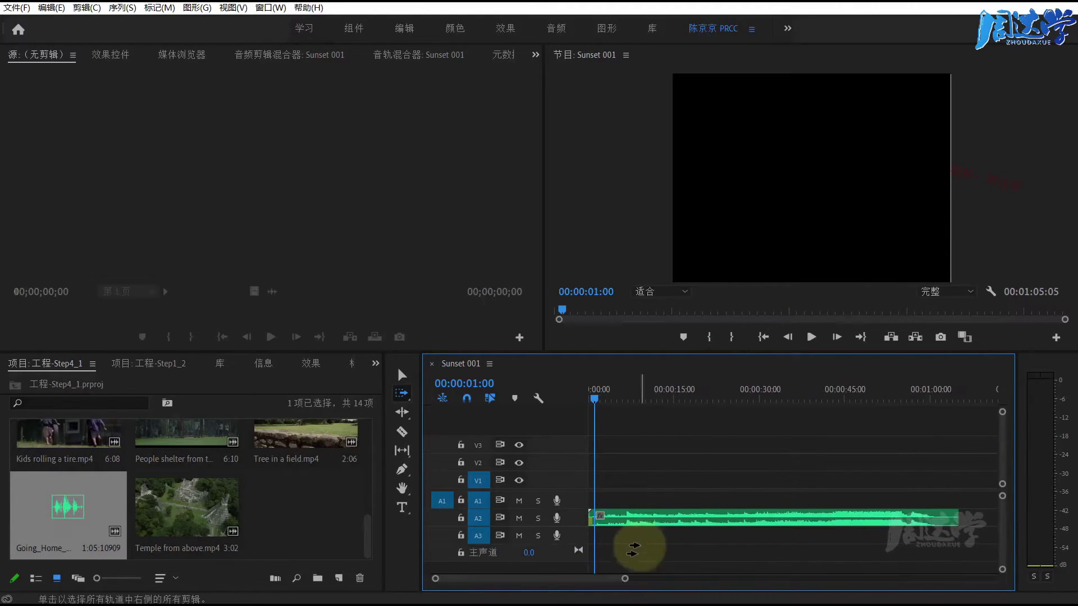
click(628, 398)
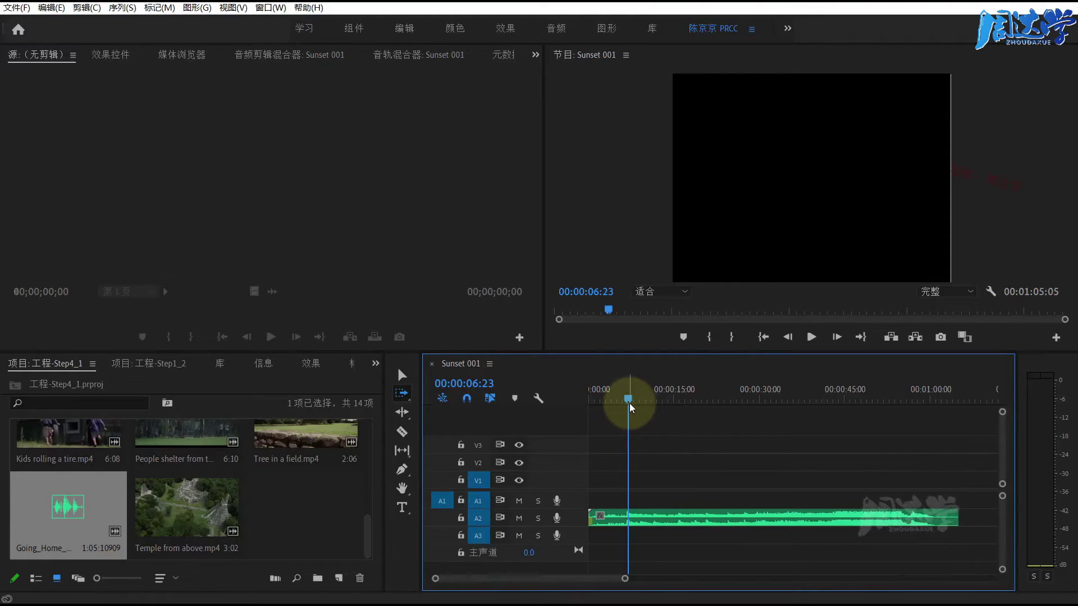
key(m)
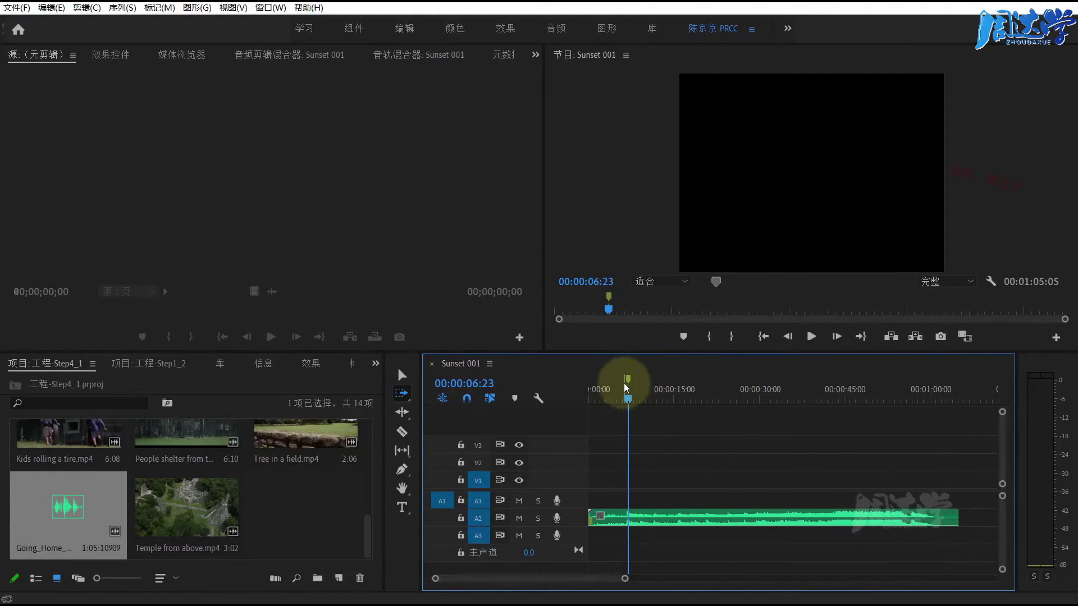
click(699, 396)
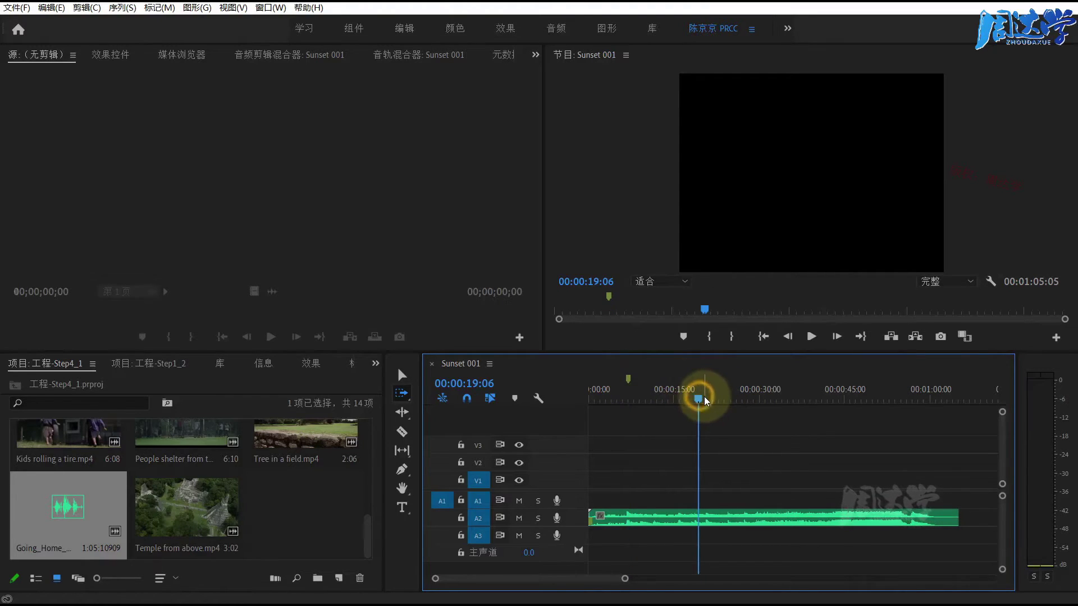
key(m)
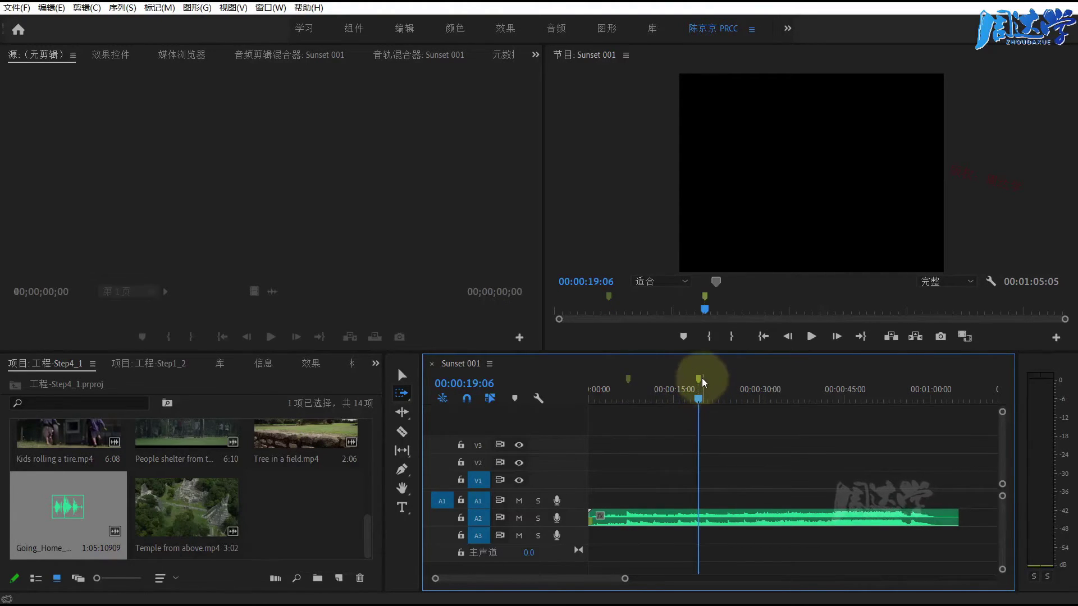
Clear all markers from the sequence and play it from the beginning.
right_click(699, 376)
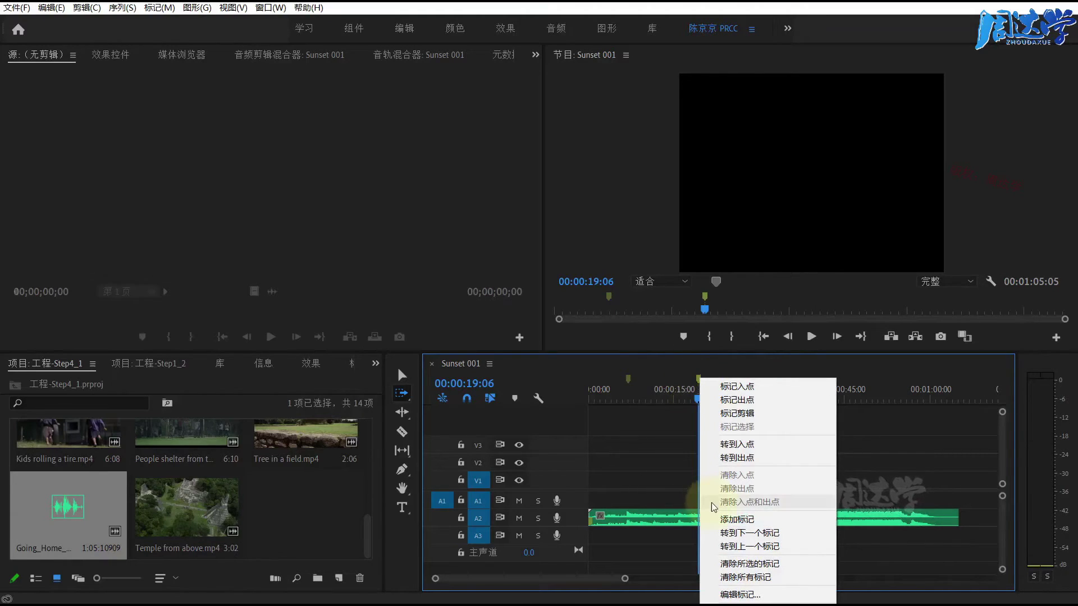
click(740, 578)
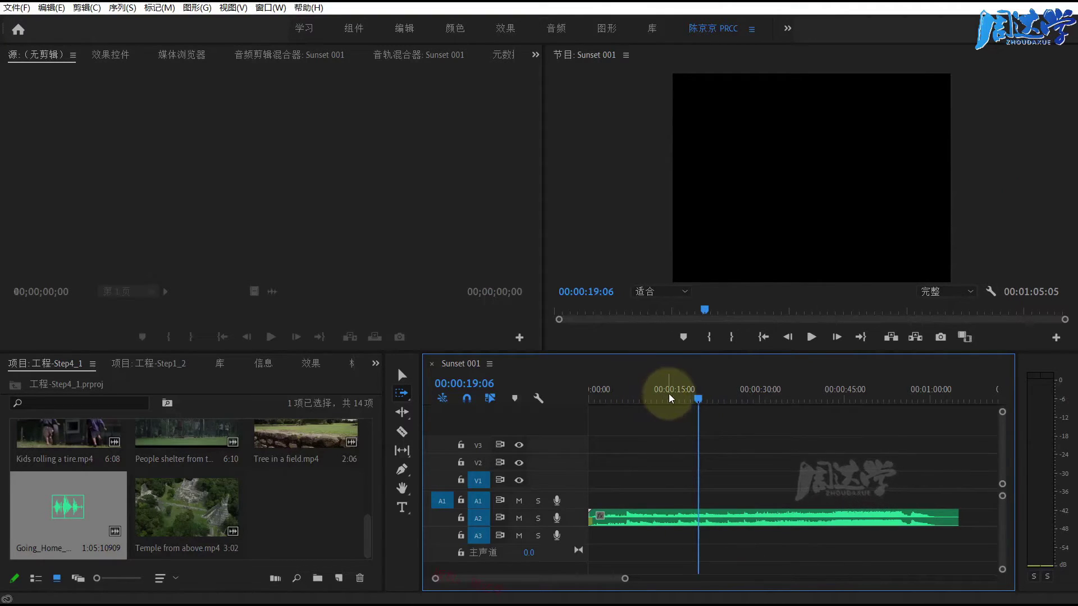
key(Home)
key(space)
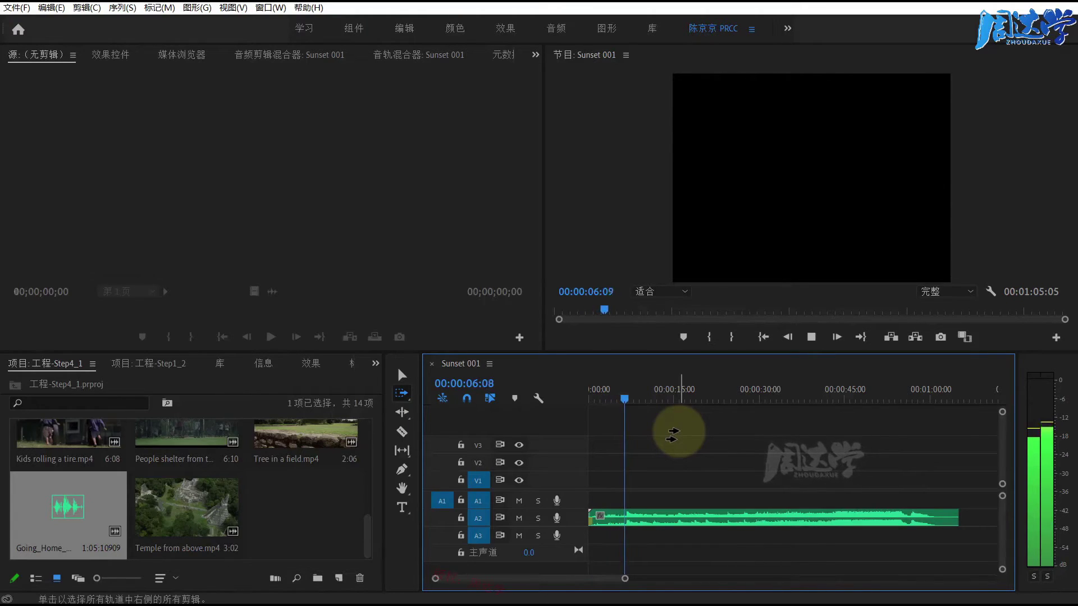
Add markers on the music beats up to about 25 seconds, then stop and return the playhead to 00:00:00:00.
key(m)
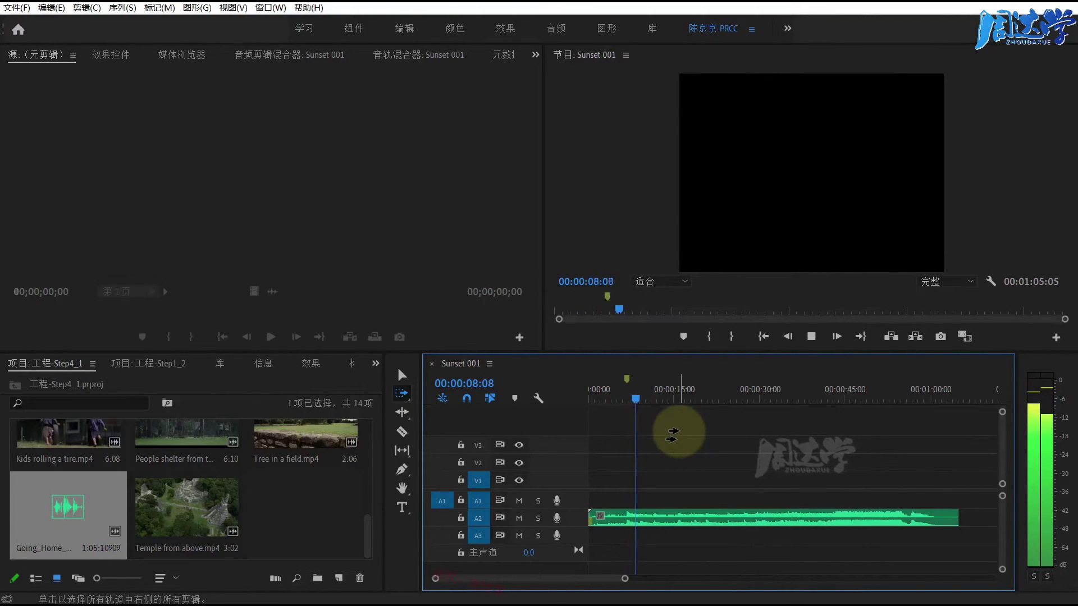
key(m)
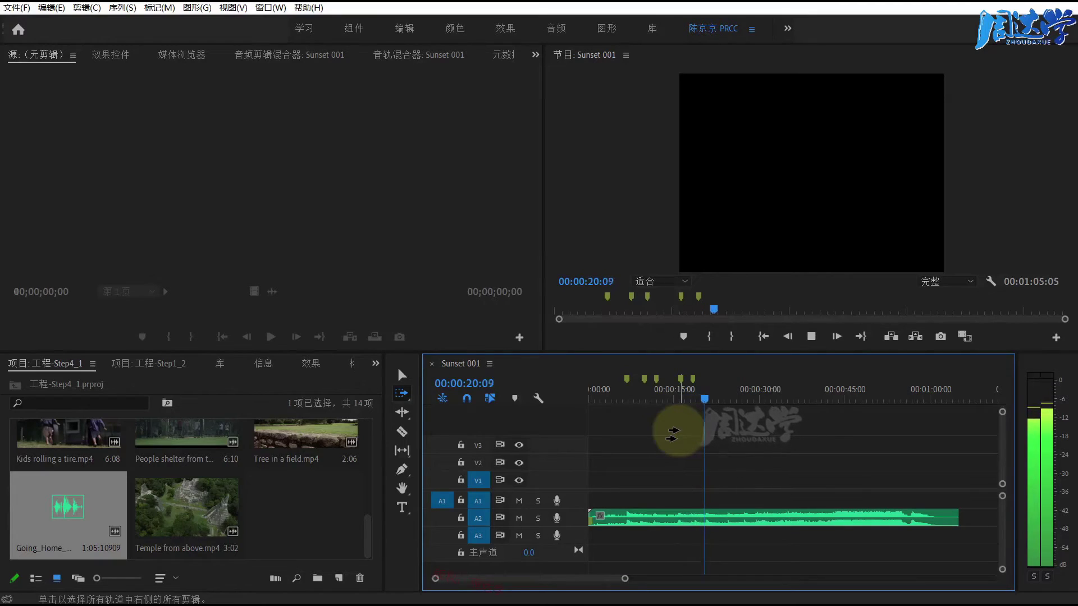
key(m)
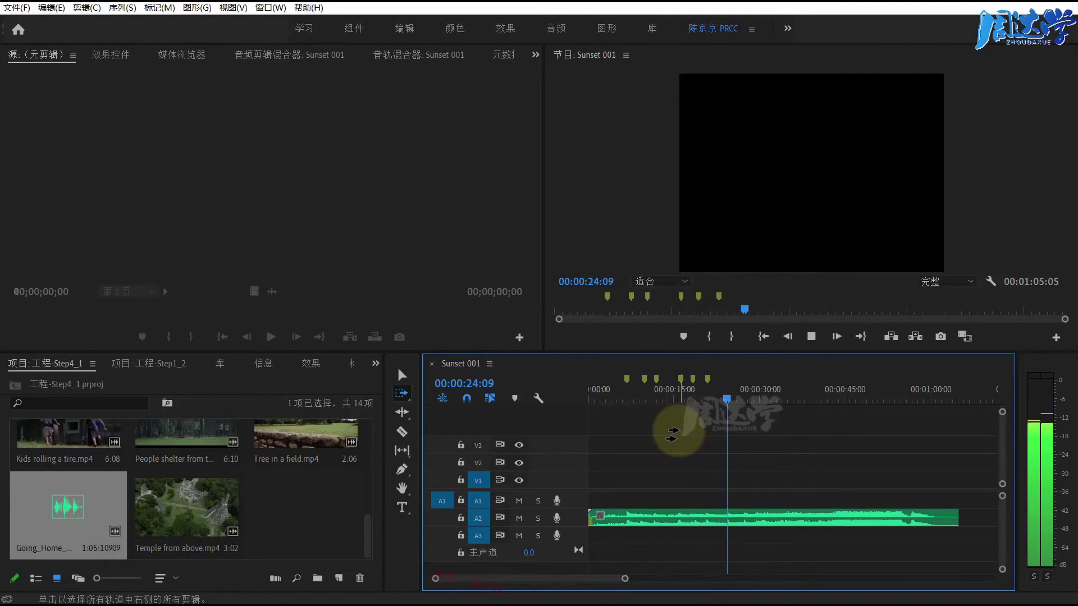
key(m)
click(812, 336)
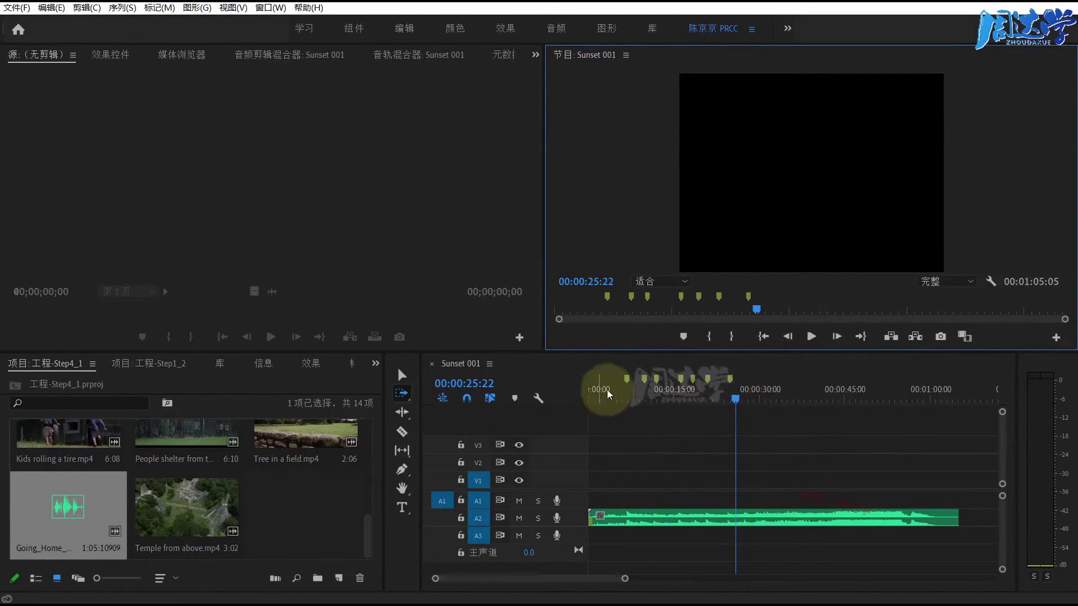
drag(617, 390, 494, 397)
Select twelve clips in the project bin, from the first clip onward.
click(274, 524)
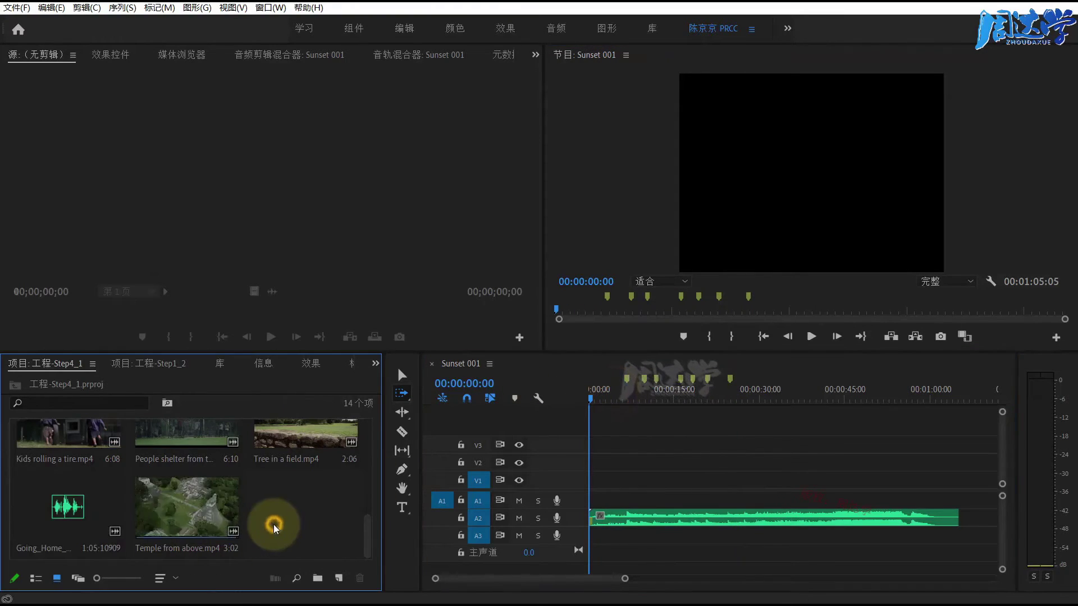
scroll(274, 528, up, 5)
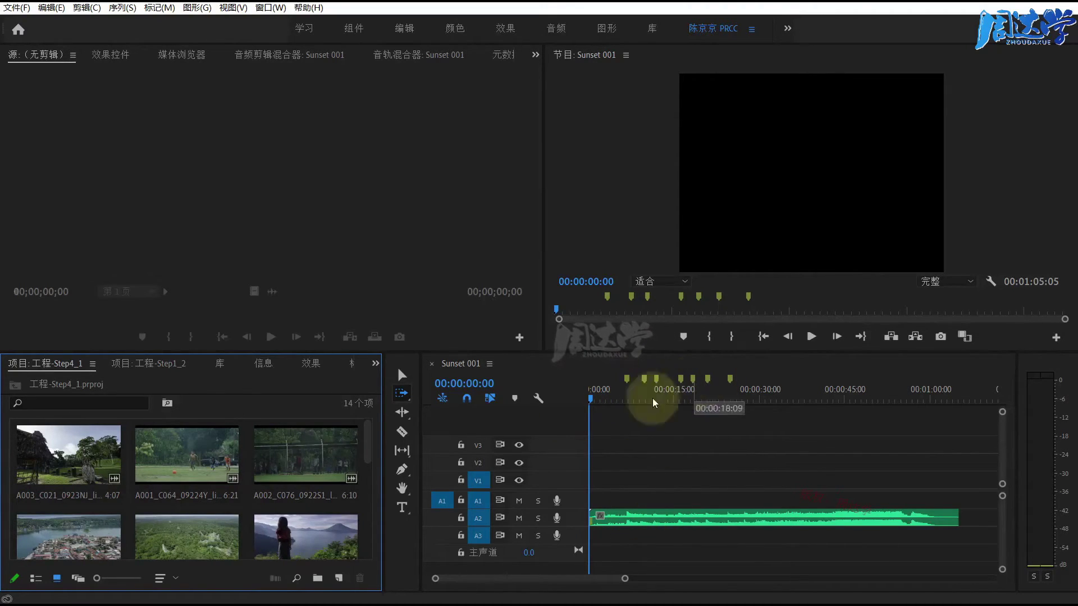
click(68, 455)
scroll(301, 481, down, 3)
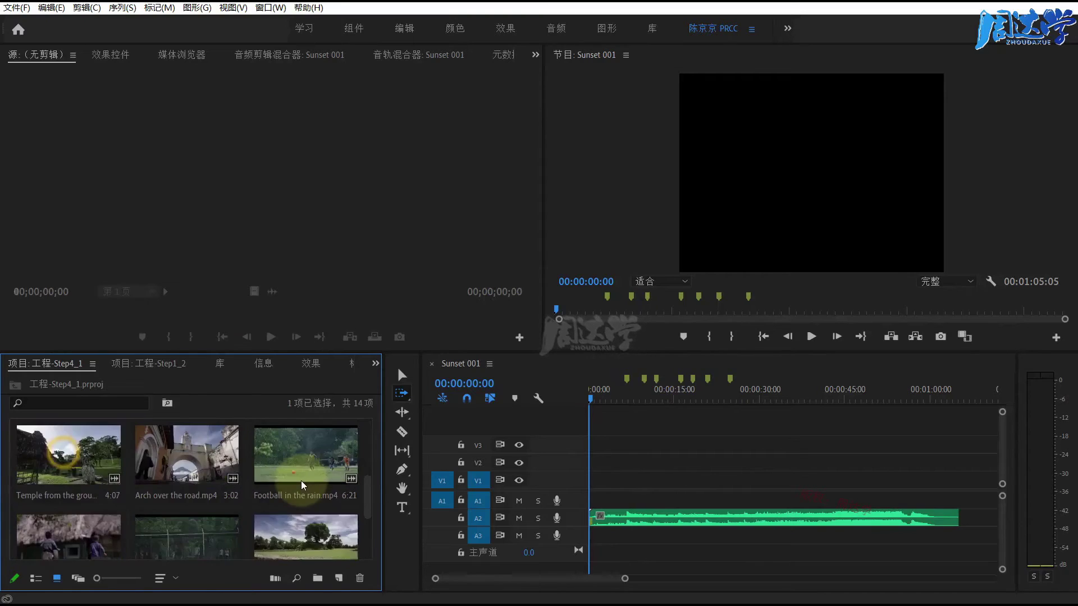
scroll(301, 483, down, 2)
shift+click(310, 444)
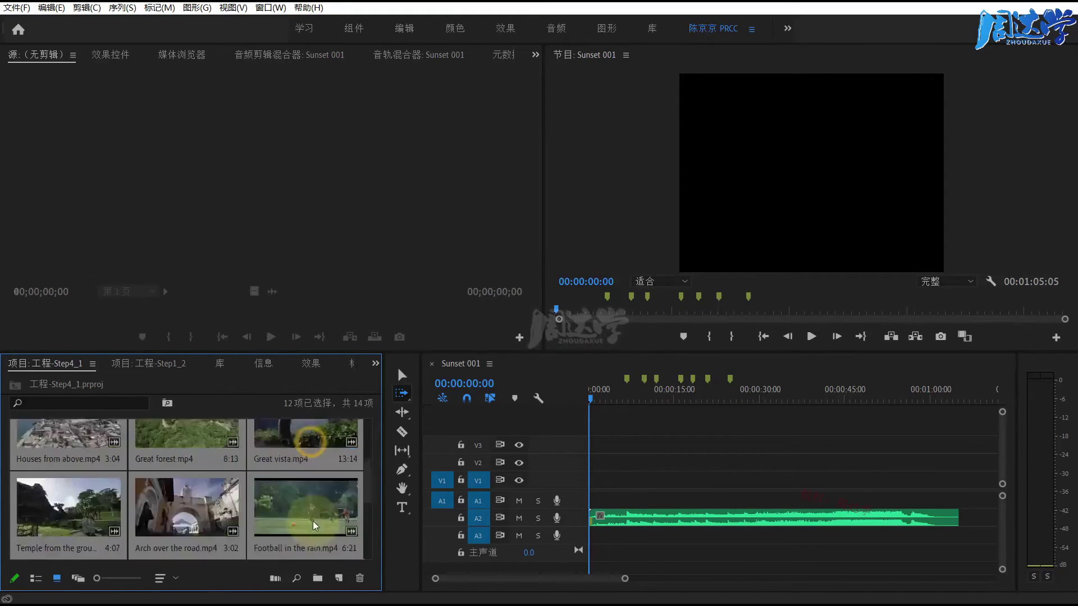
scroll(312, 519, up, 5)
Automate to Sequence at unnumbered markers, using each clip's In/Out range and Insert Edit.
click(297, 577)
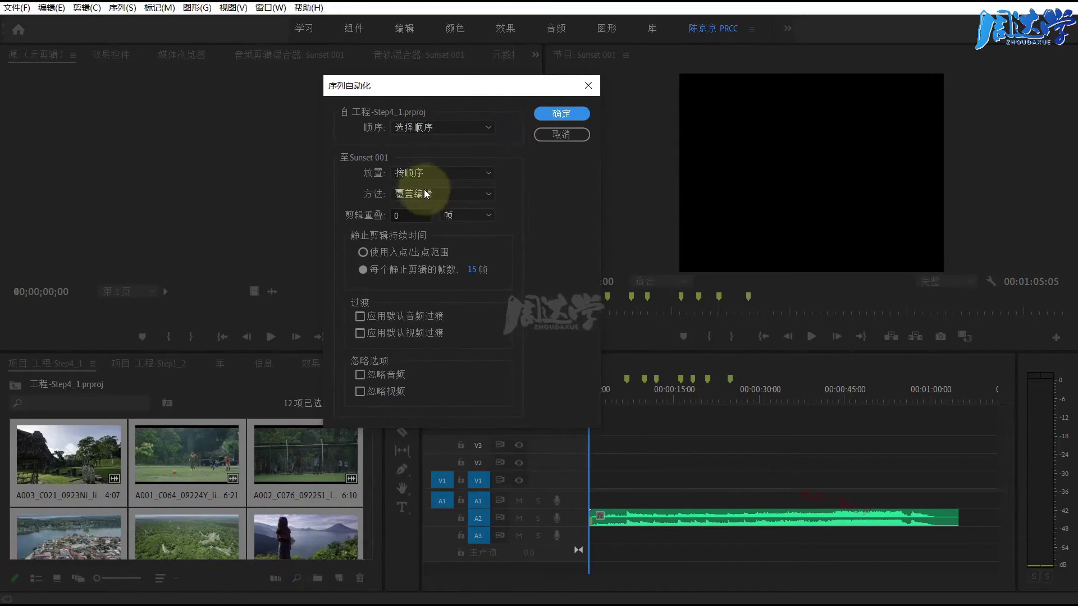
click(424, 193)
click(419, 173)
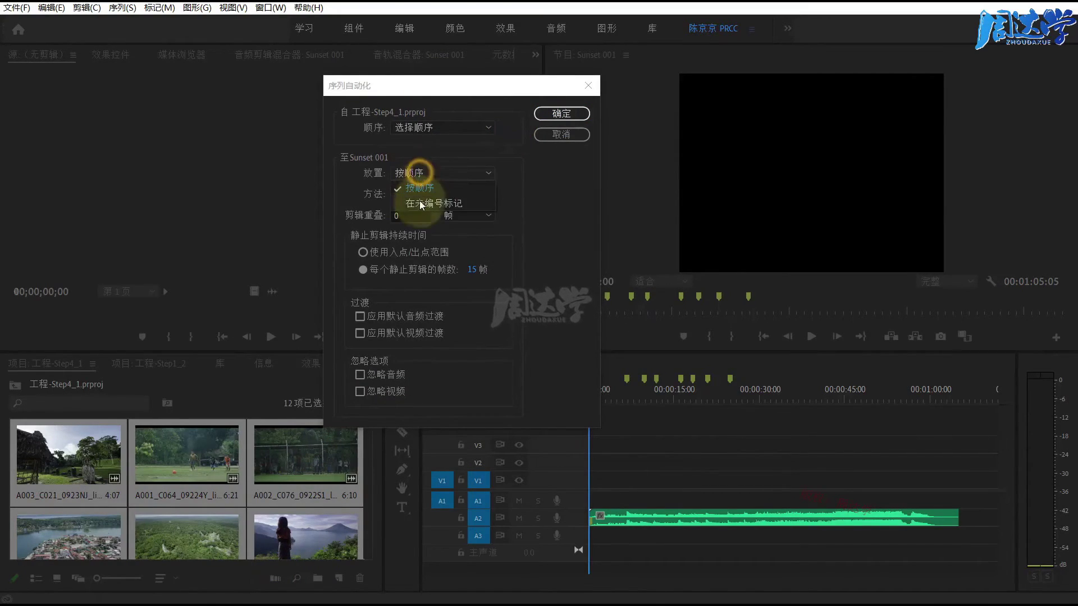
click(423, 201)
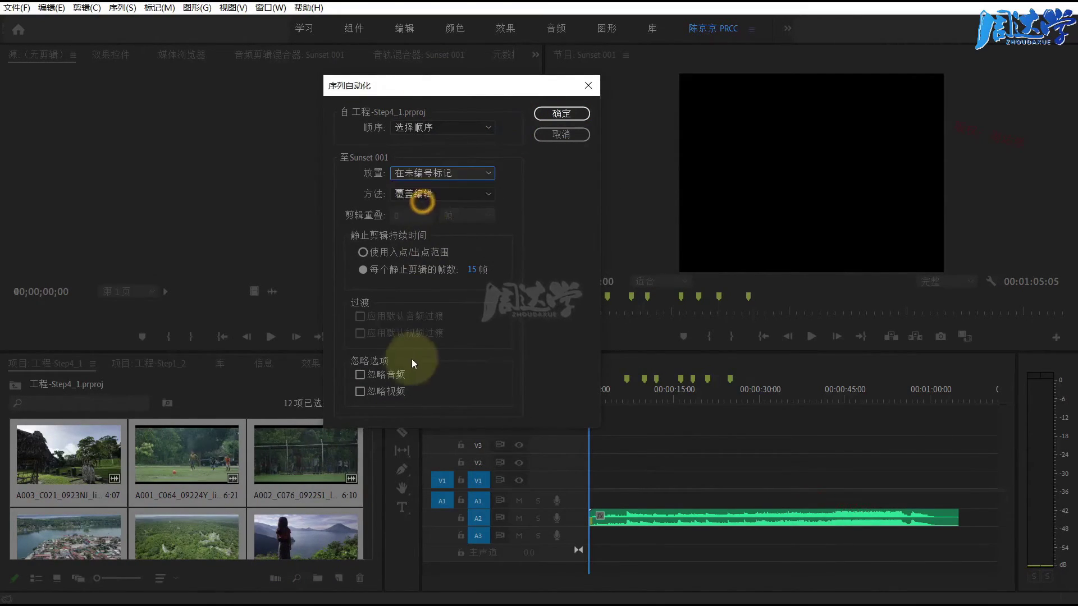
click(365, 253)
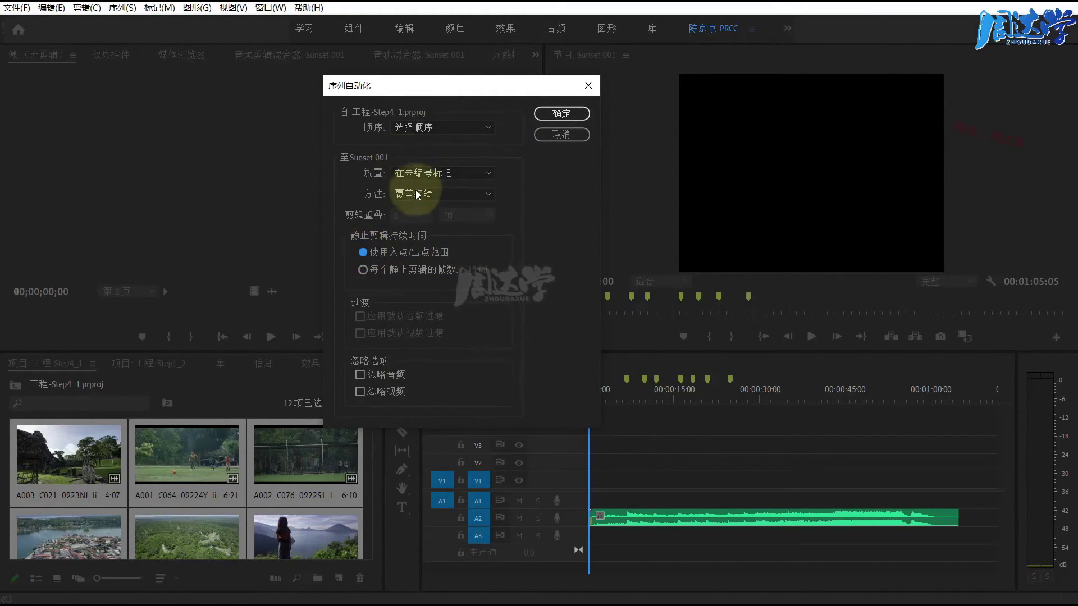
drag(457, 90, 373, 83)
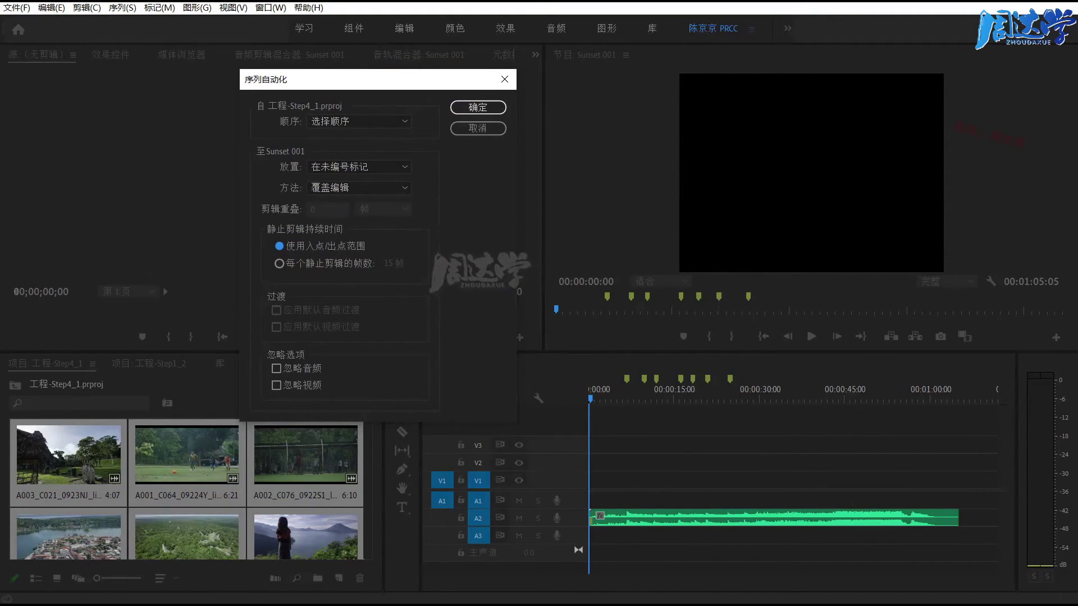
click(360, 188)
click(342, 209)
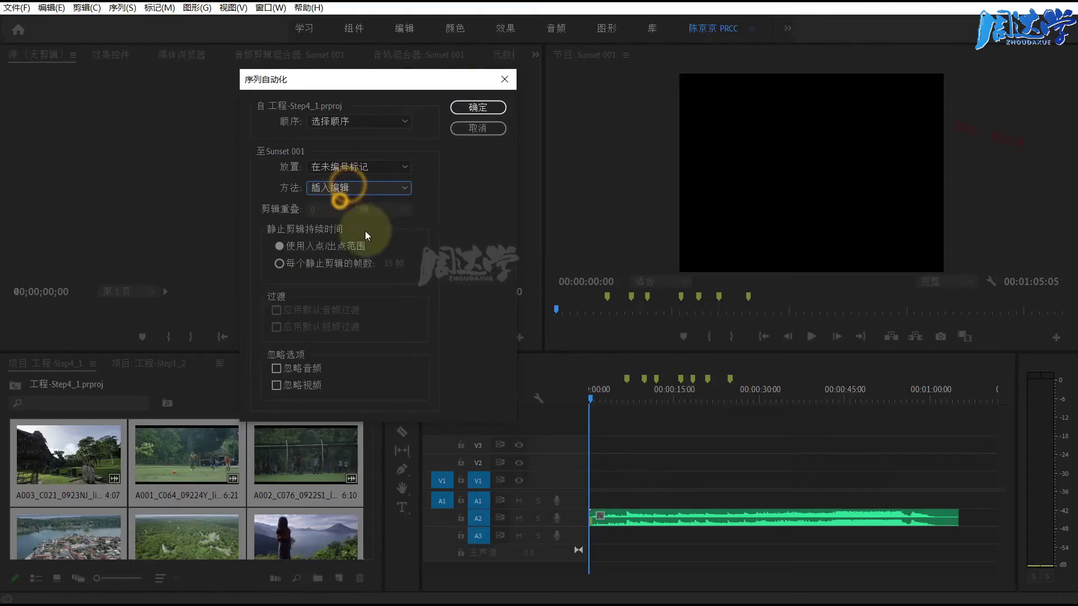
click(479, 107)
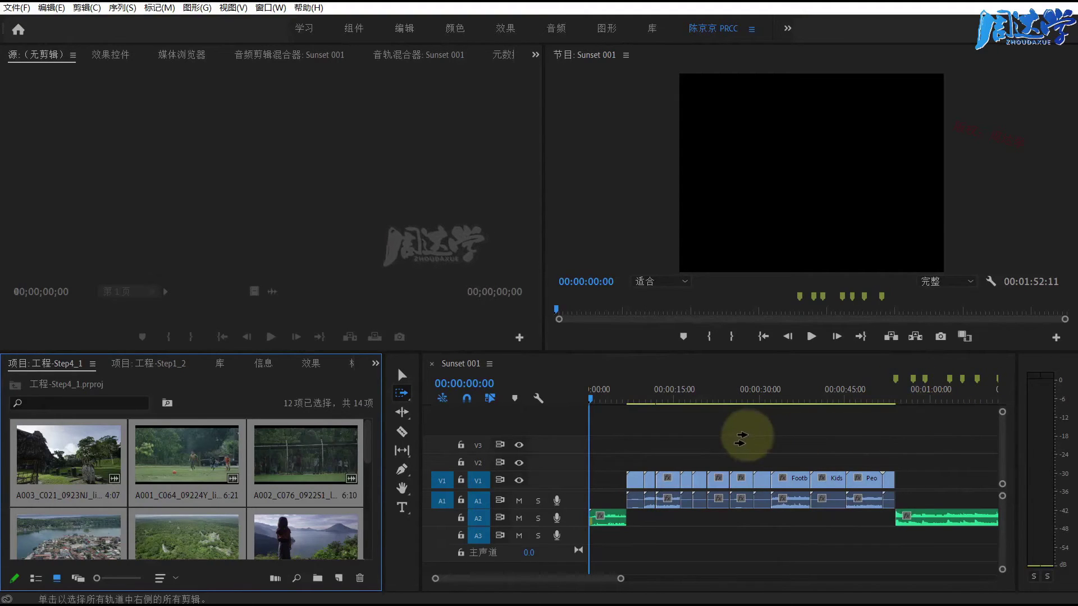
Undo the insert and rerun Automate to Sequence with Overwrite Edit, keeping the music whole.
click(51, 8)
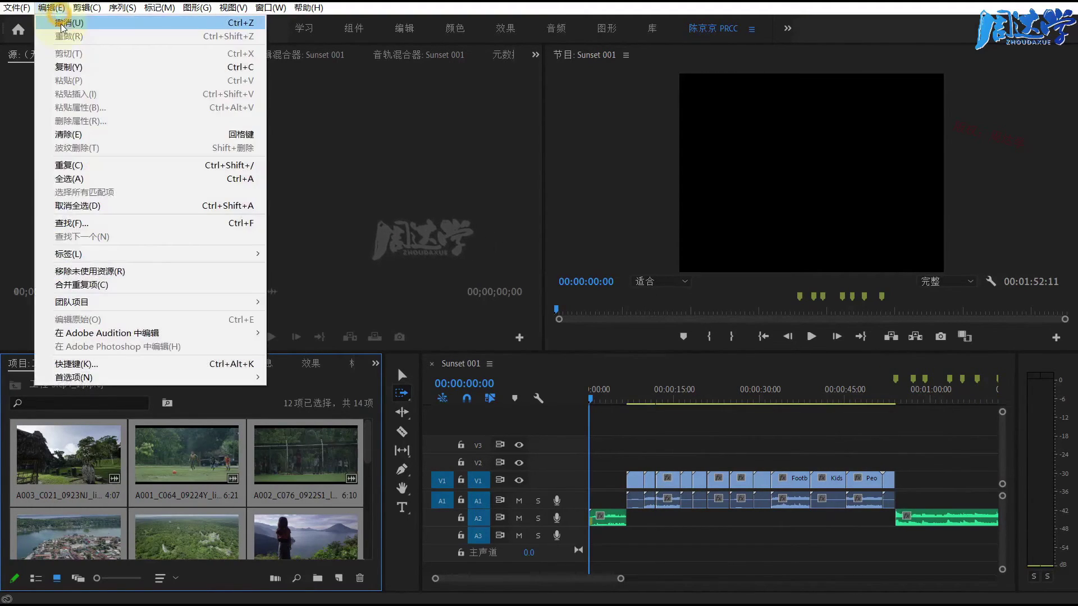
click(61, 24)
click(275, 578)
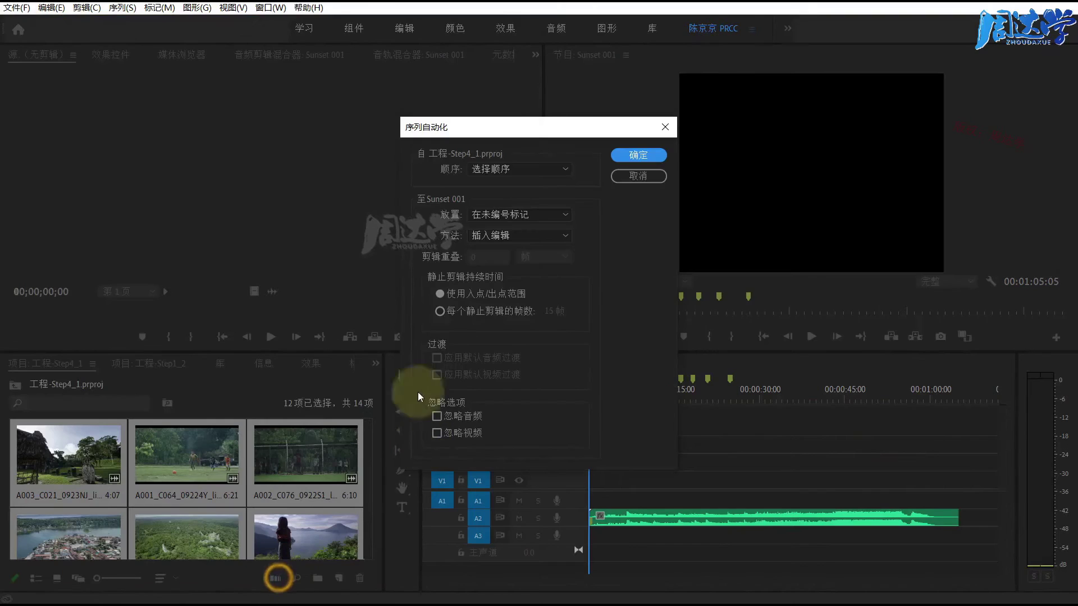
click(490, 236)
click(496, 262)
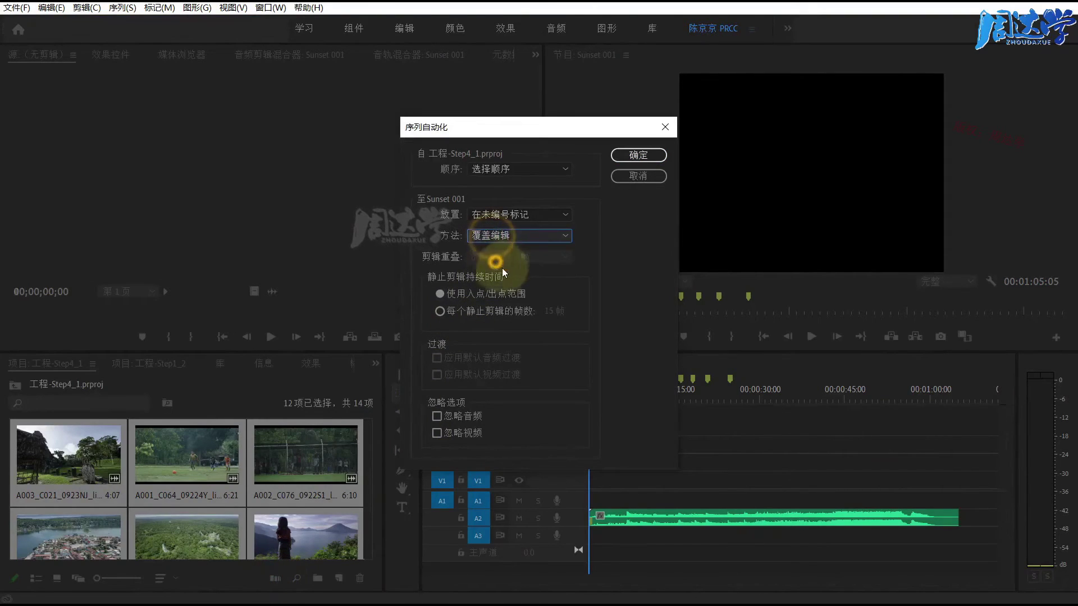
click(635, 155)
drag(620, 578, 574, 580)
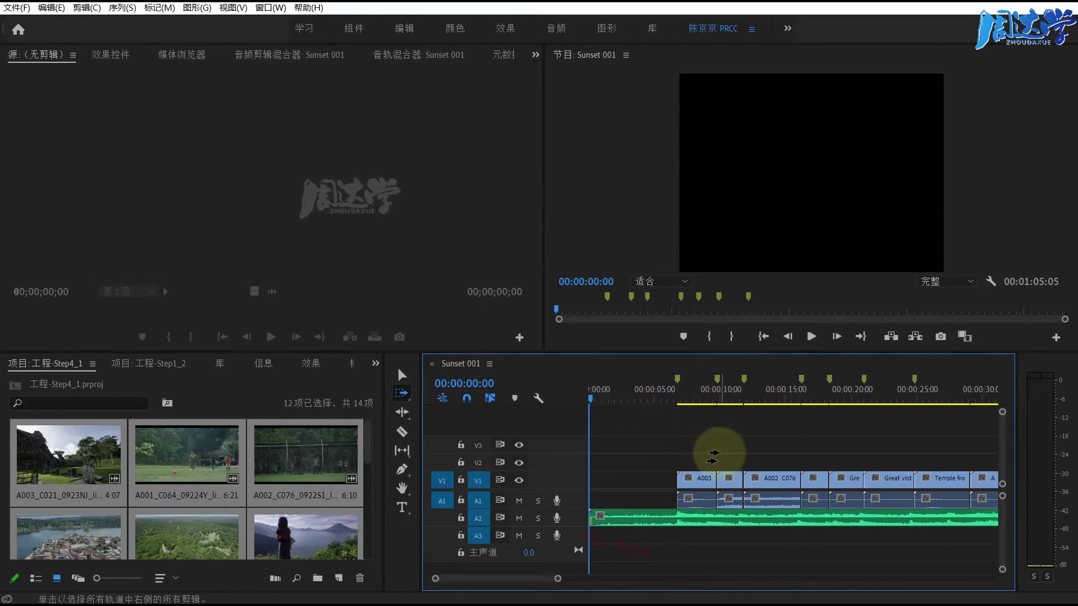
Play back the placed clips from about 6 seconds, zoom the timeline out, and bring up the Sequence menu.
click(671, 396)
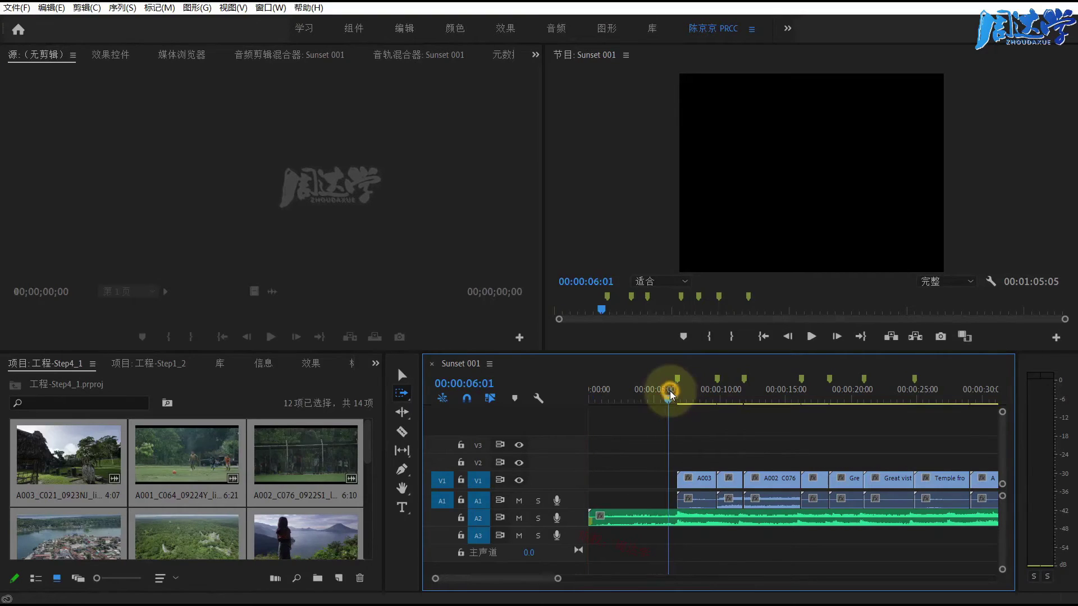
key(space)
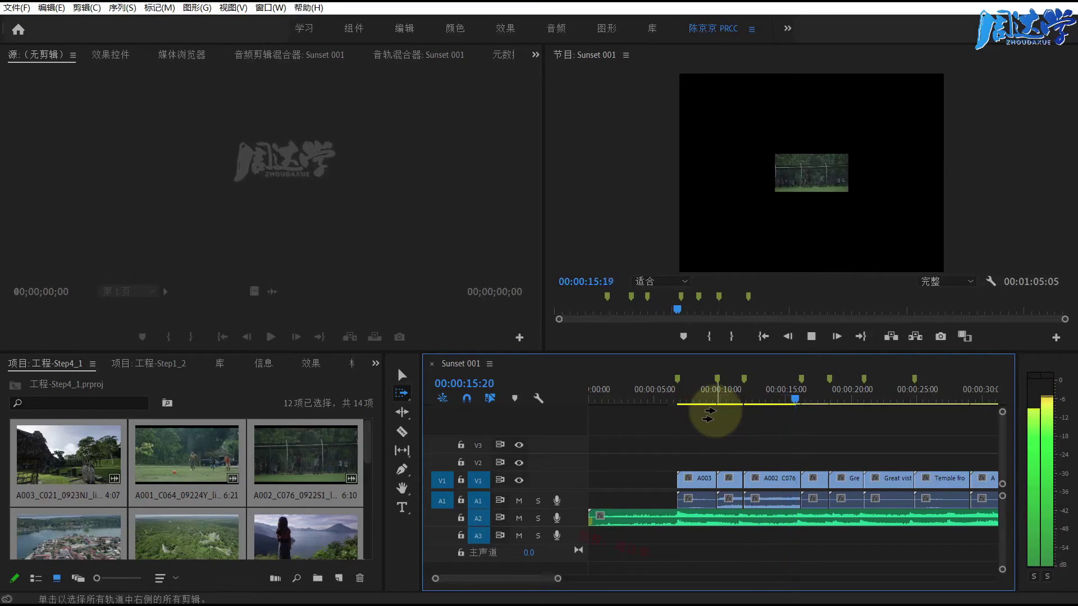
key(space)
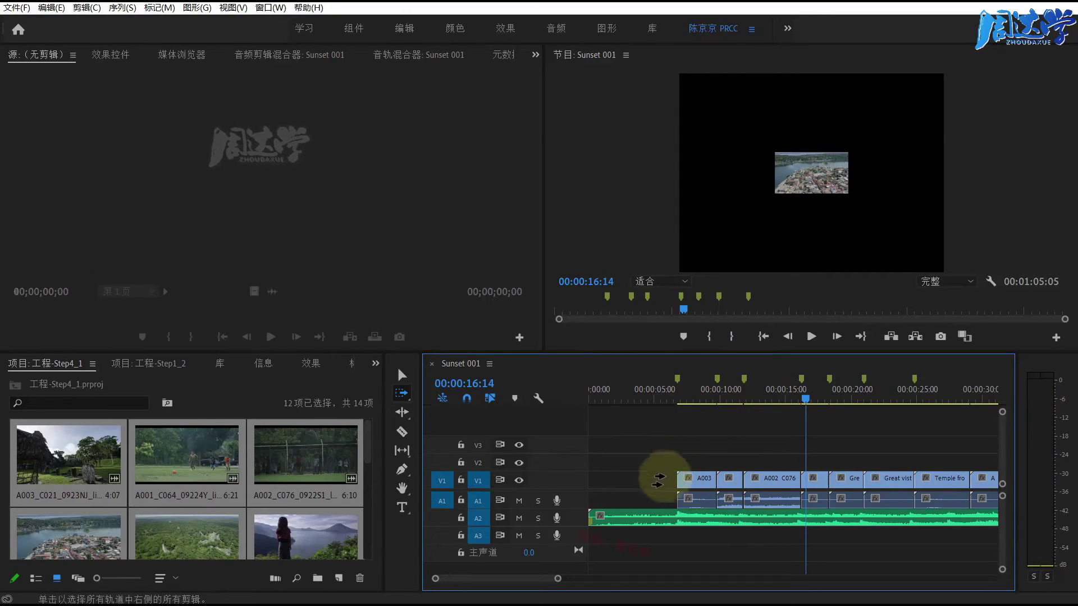
drag(558, 579, 649, 578)
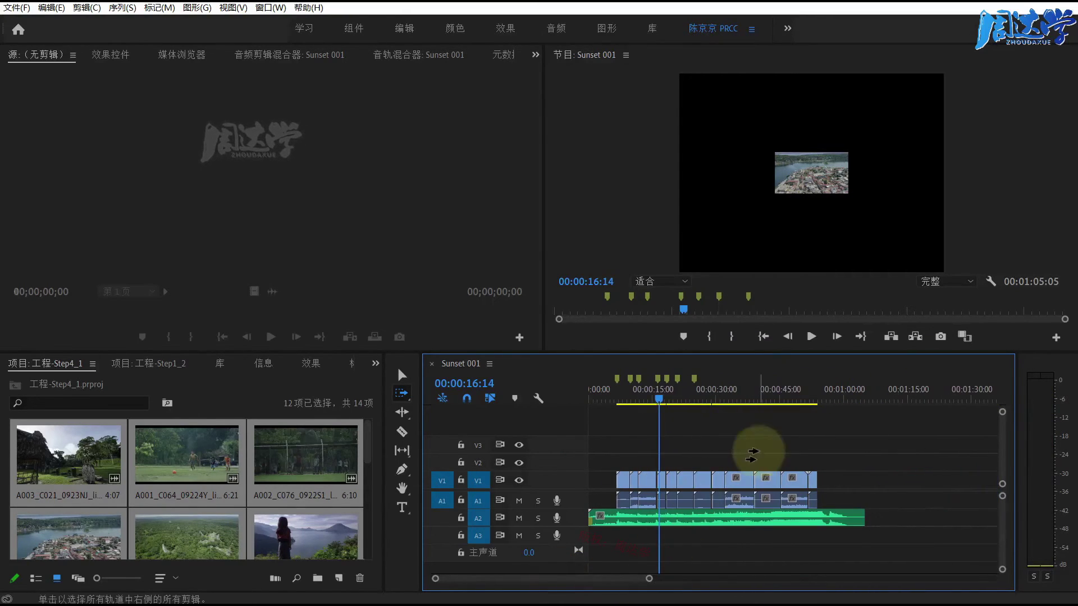
click(87, 7)
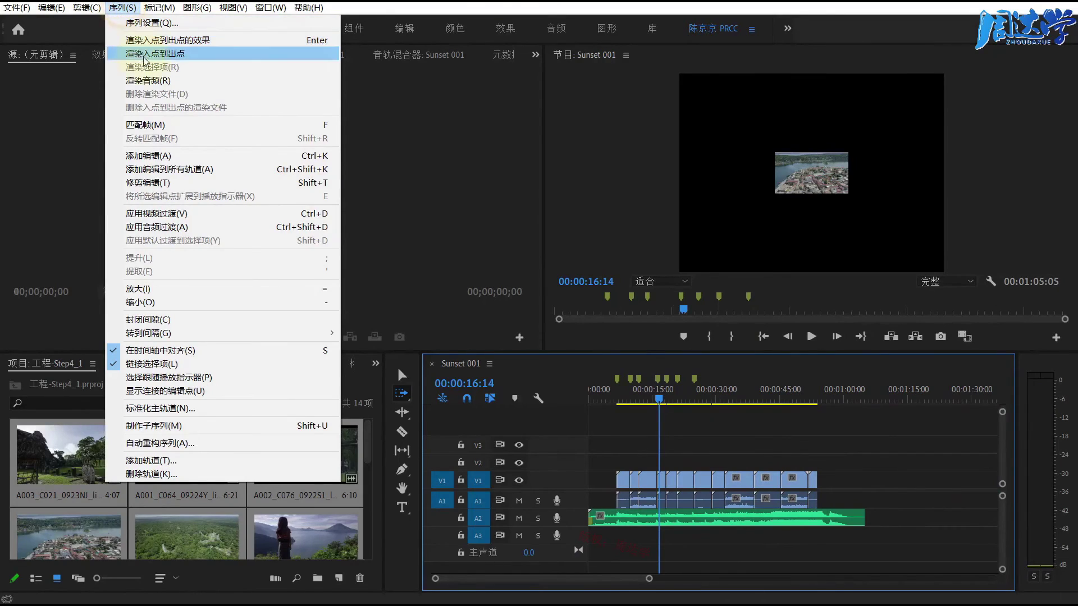
Check the 4608x3456 frame size in Sequence Settings and close it unchanged.
click(151, 23)
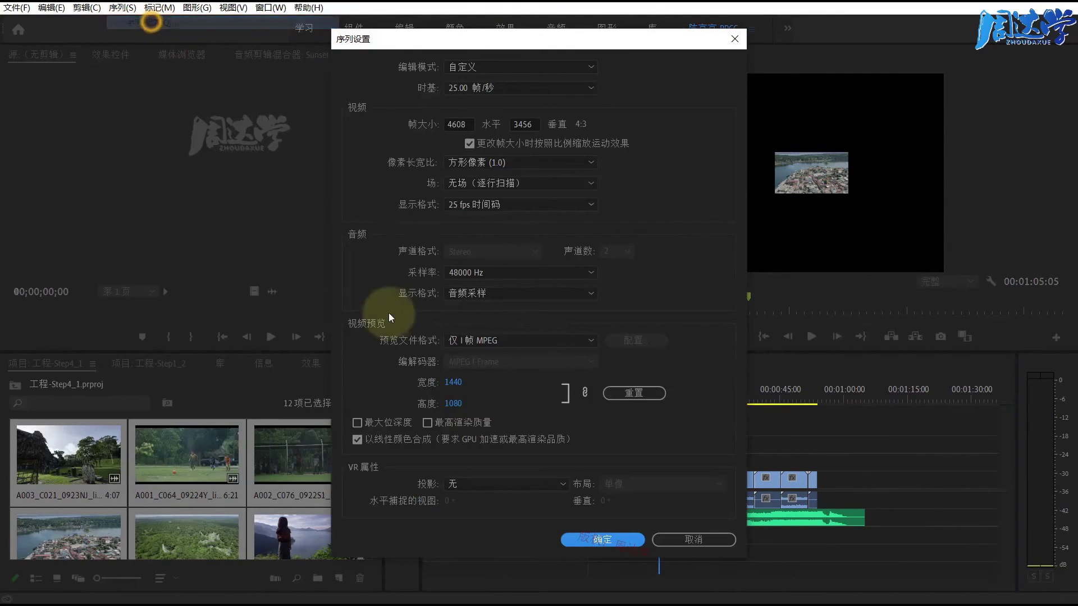
click(456, 124)
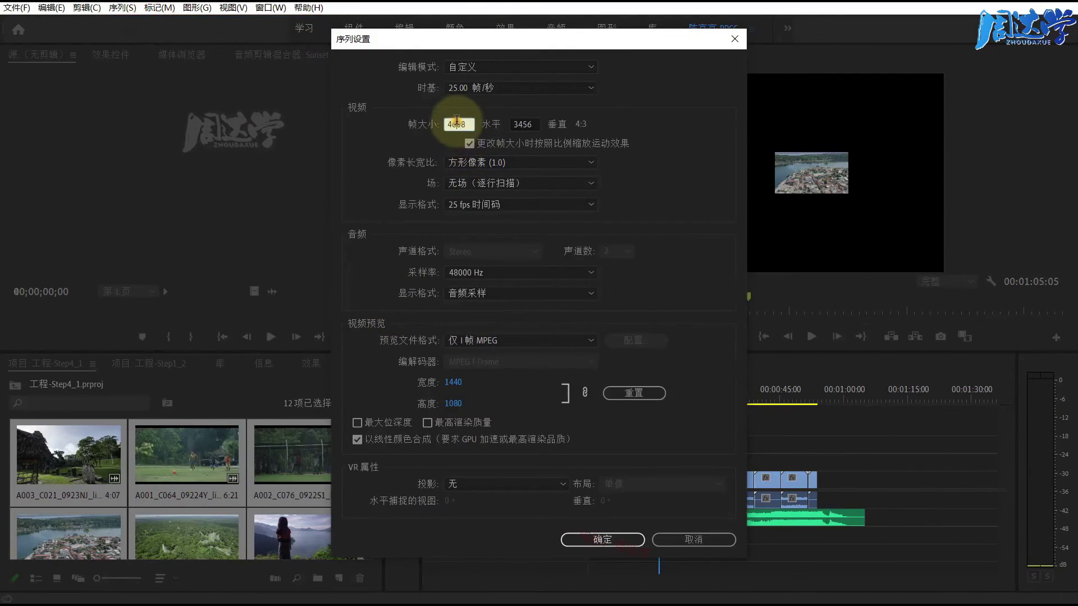
click(522, 124)
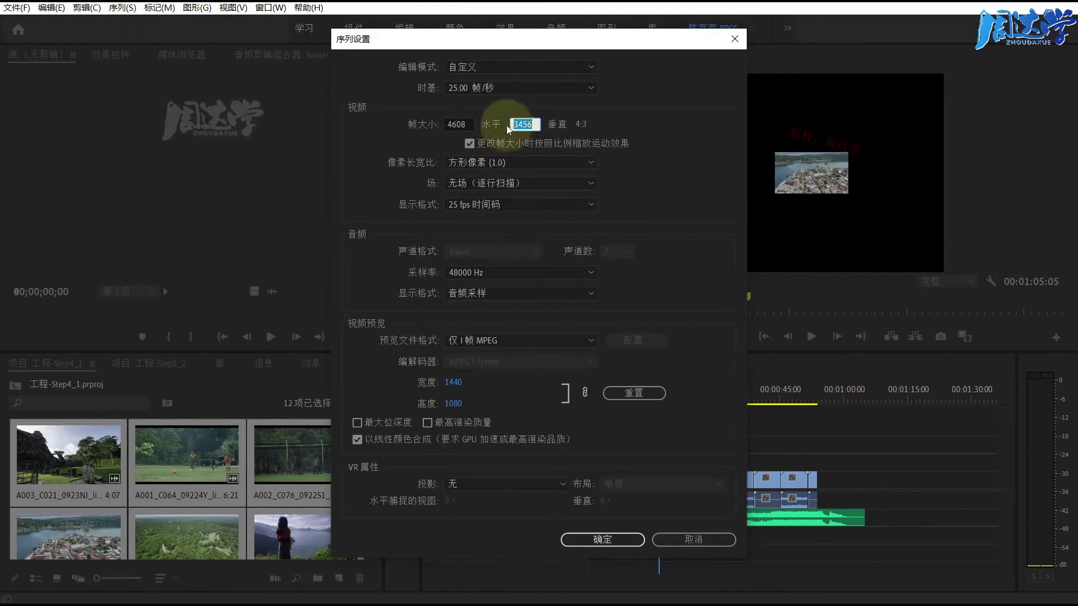
click(689, 539)
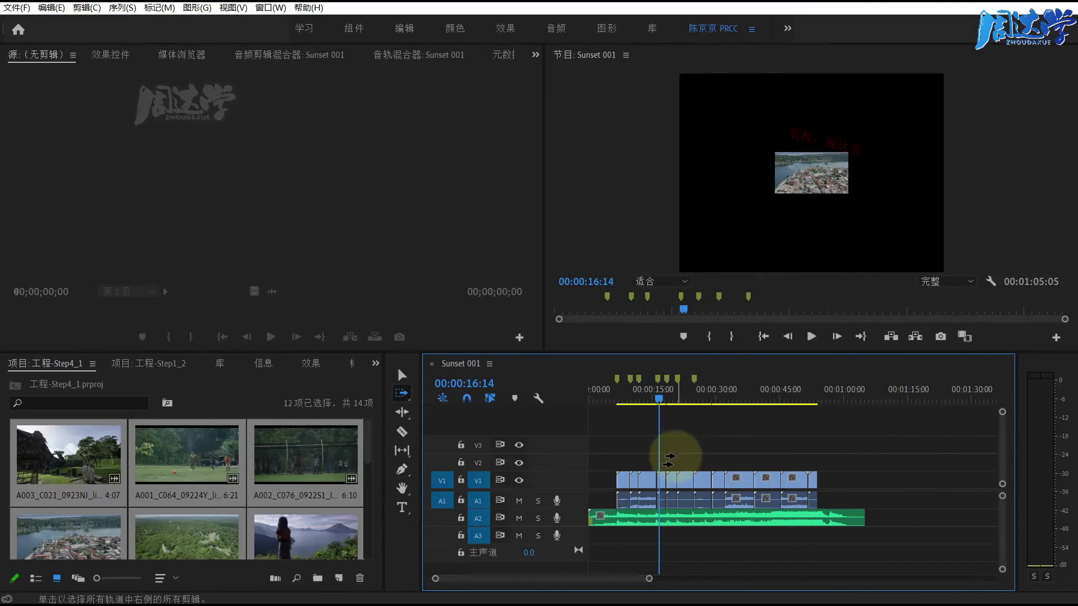
Set the Sunset 001 frame size to 1280x720 and confirm deleting the preview files.
click(123, 8)
click(139, 21)
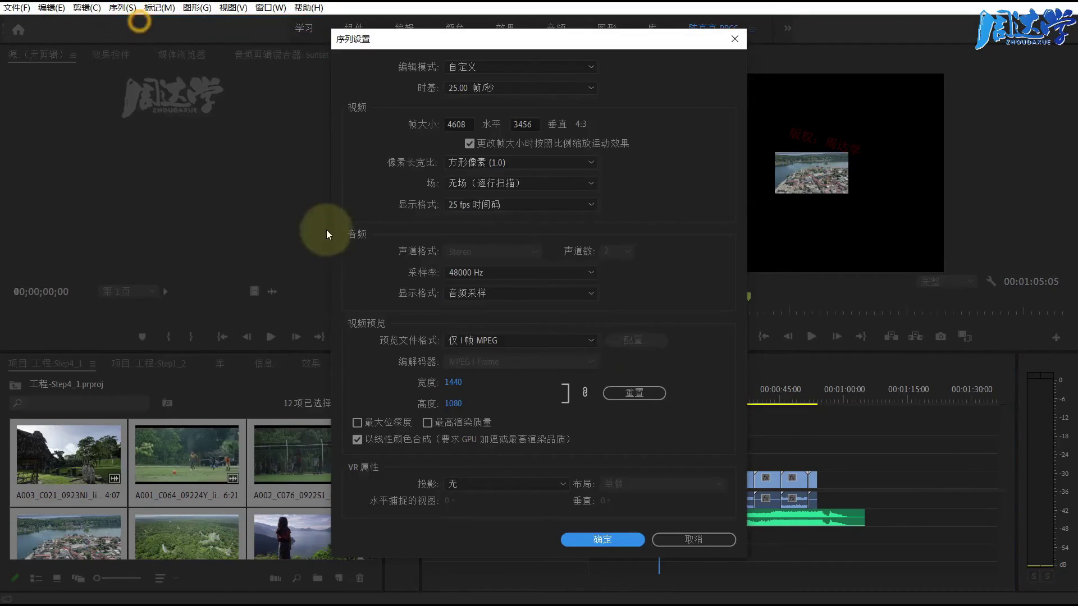
click(465, 124)
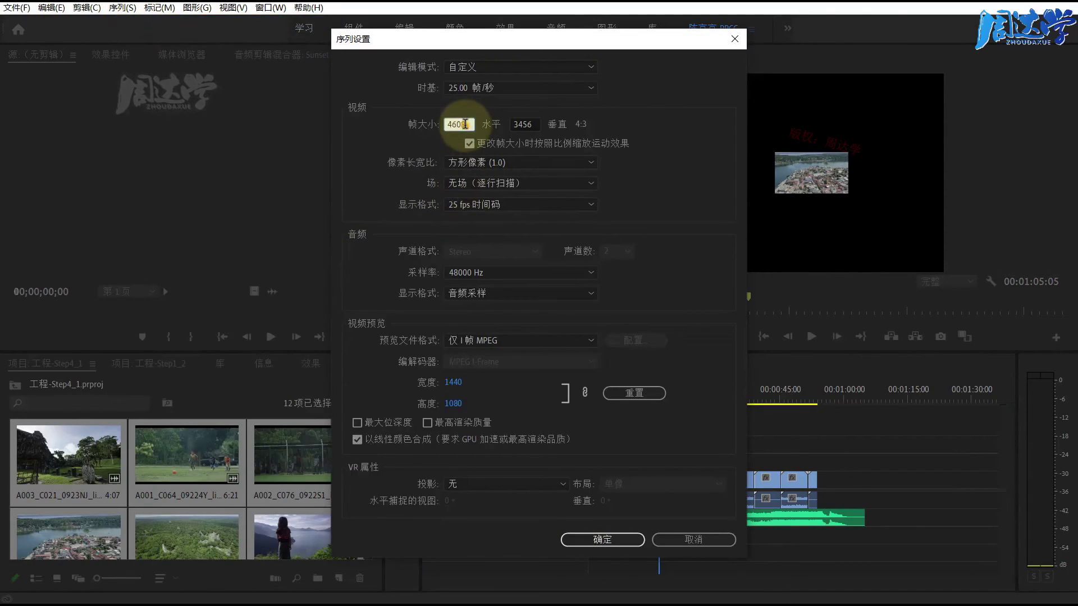
text(1280)
key(Tab)
text(720)
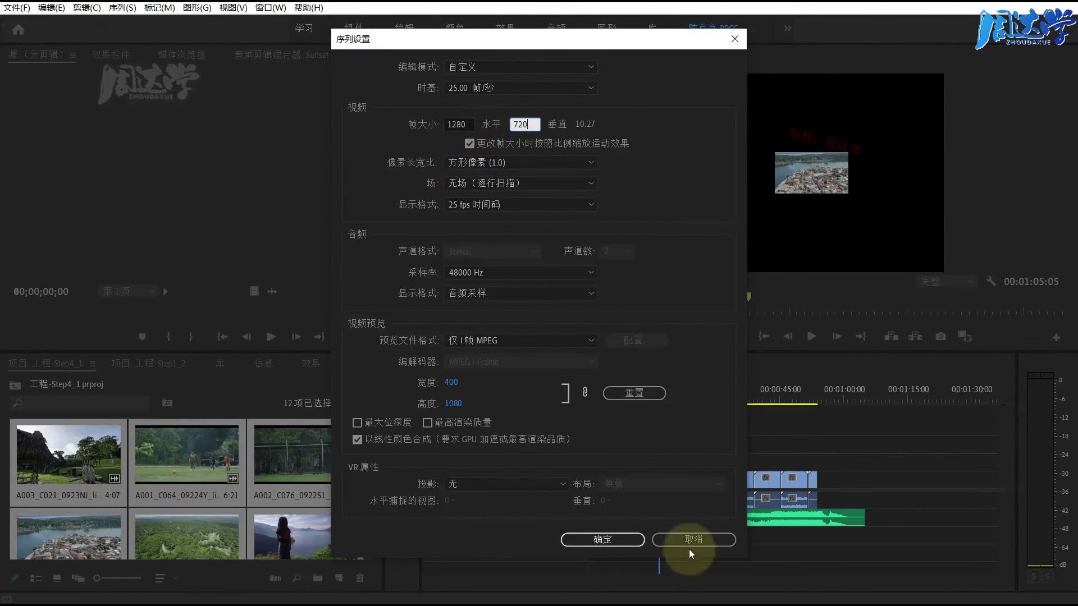
click(592, 540)
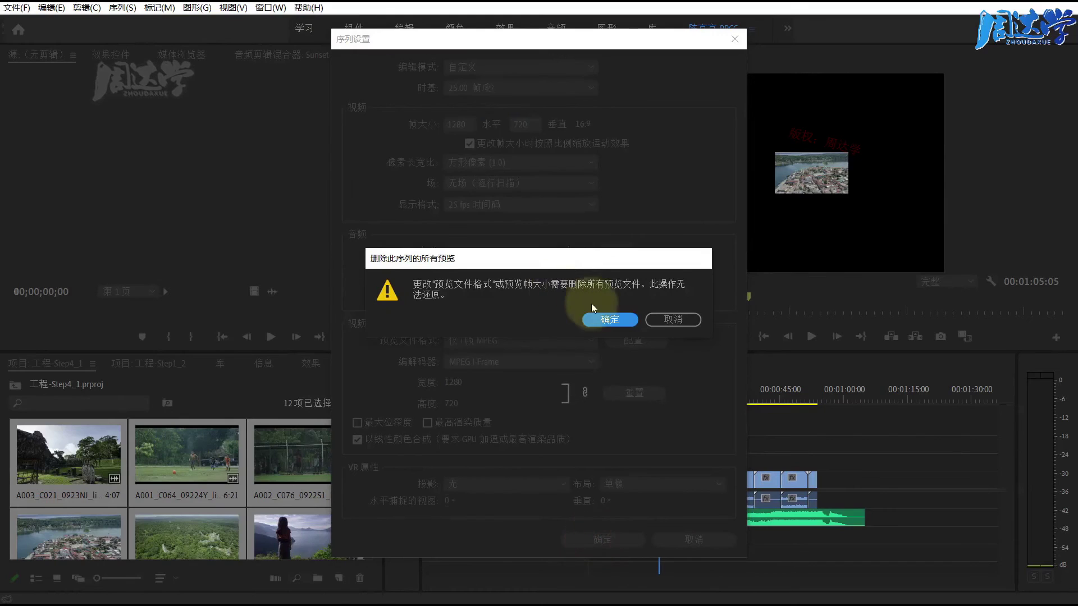
click(608, 321)
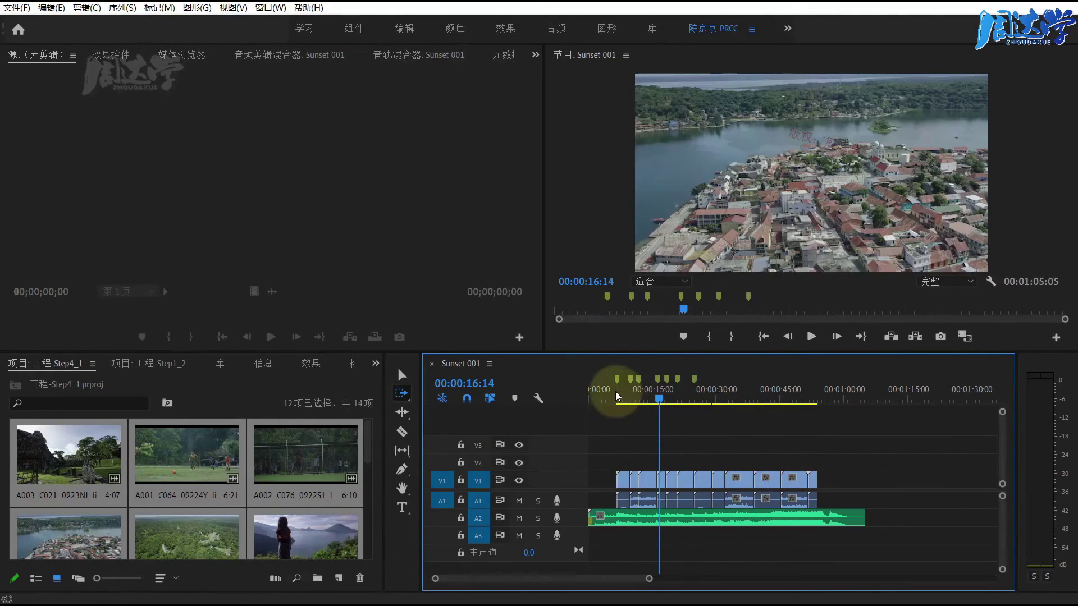
Scrub to about 31 seconds and try the Ignore Audio and Ignore Video options in Automate to Sequence.
drag(616, 391, 723, 407)
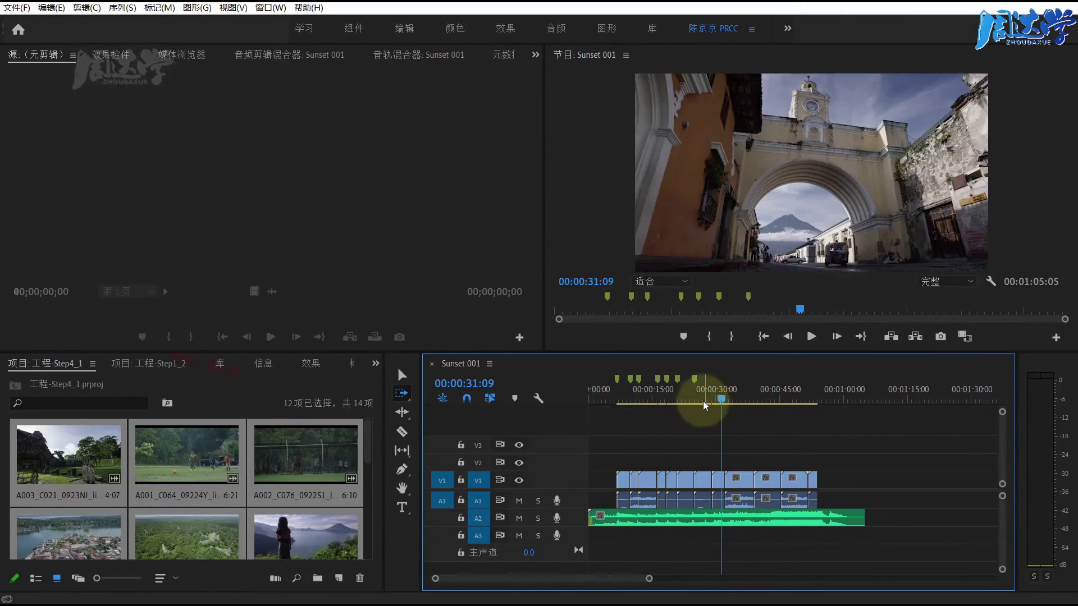
click(283, 573)
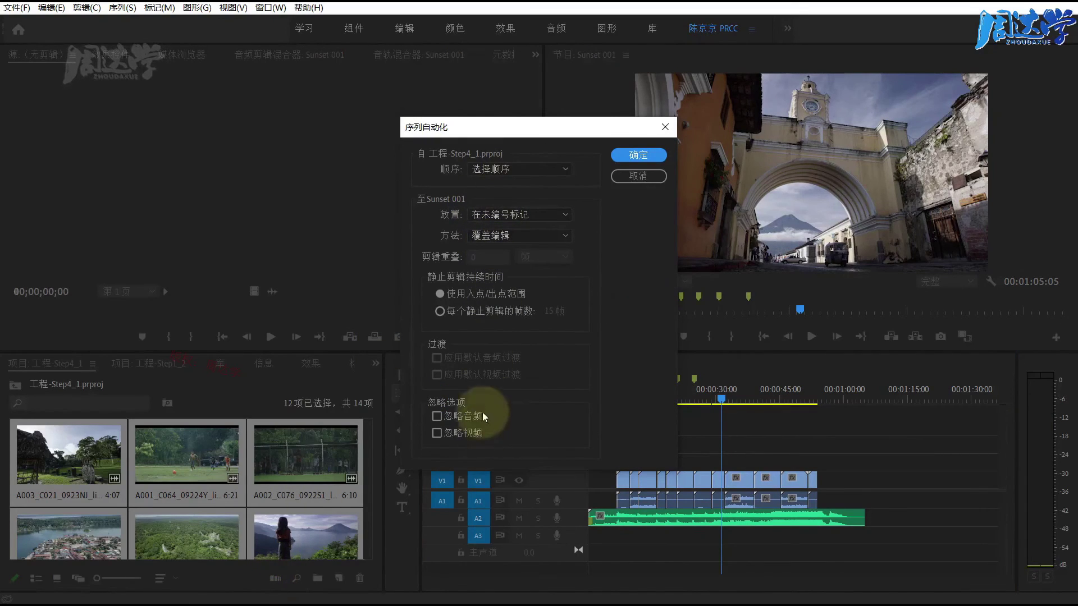
click(620, 178)
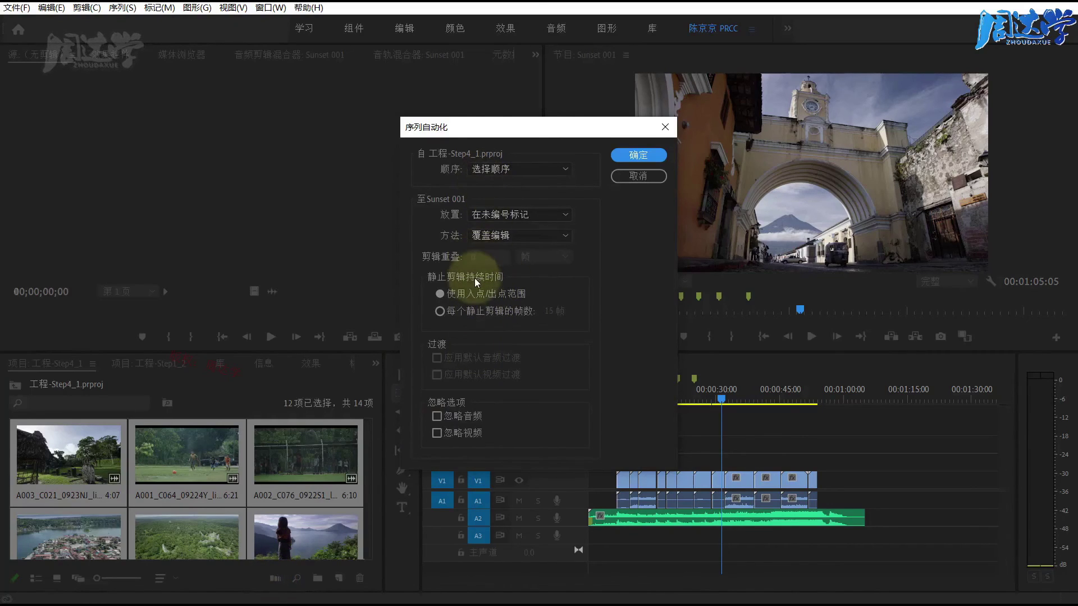
click(437, 416)
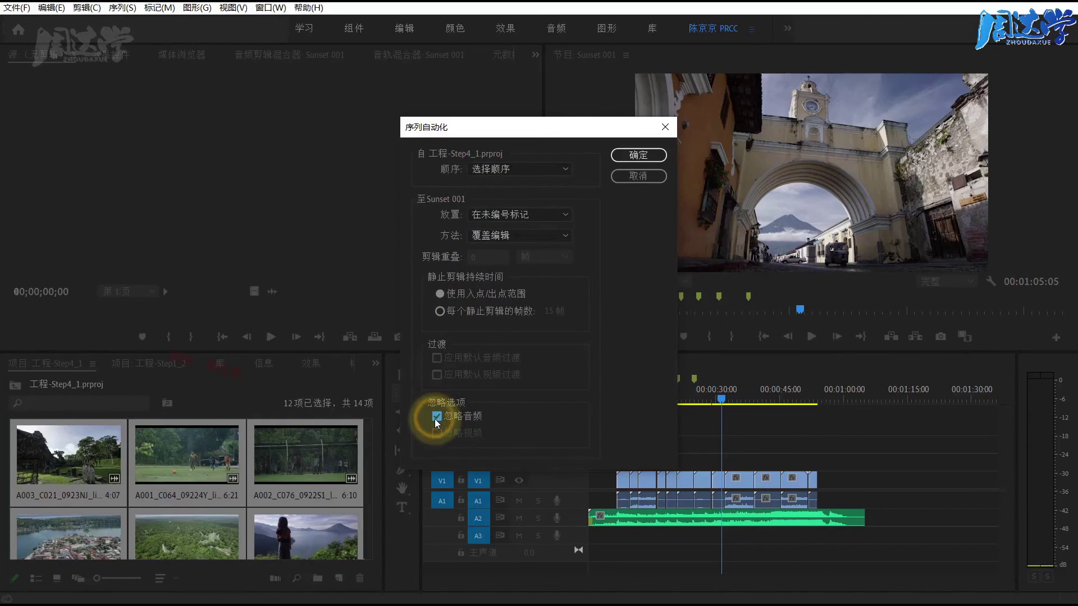
click(436, 418)
click(437, 433)
click(436, 435)
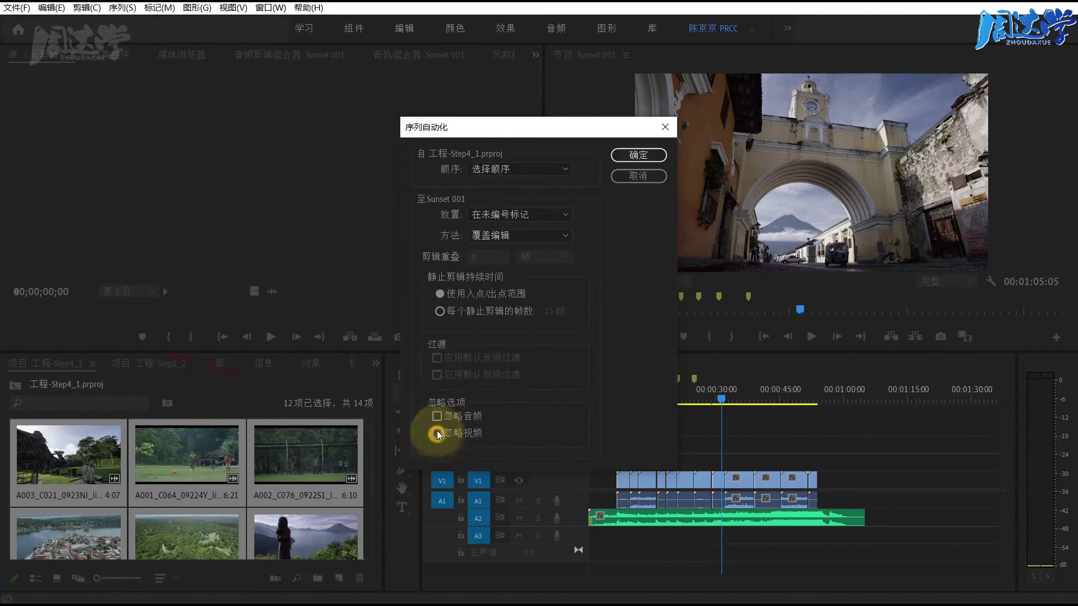
Cancel the automation and delete every V1 clip and its linked audio from the start onward.
click(638, 175)
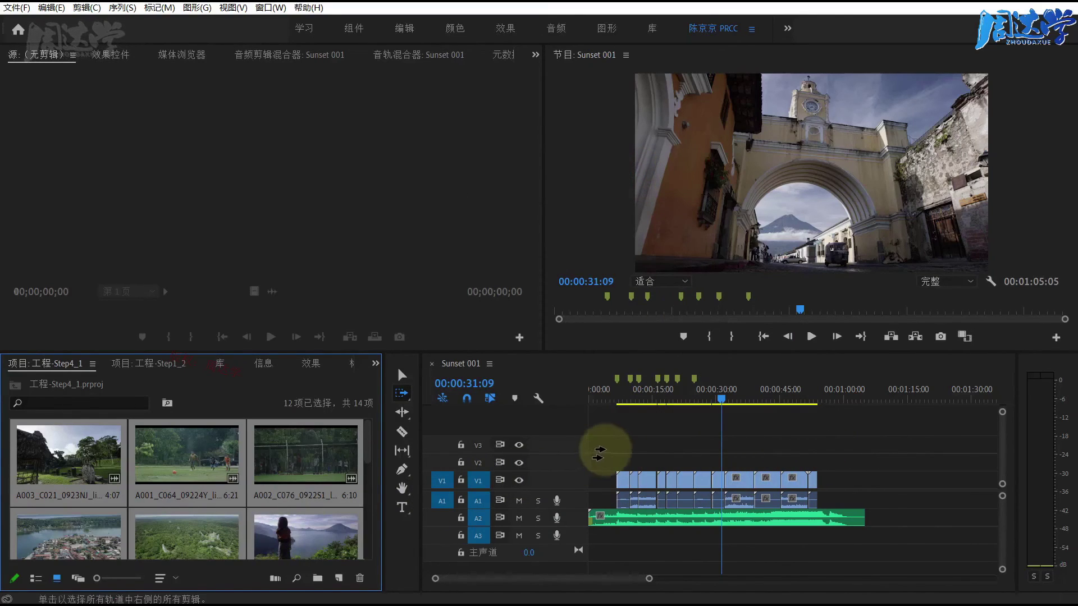
click(600, 454)
key(Delete)
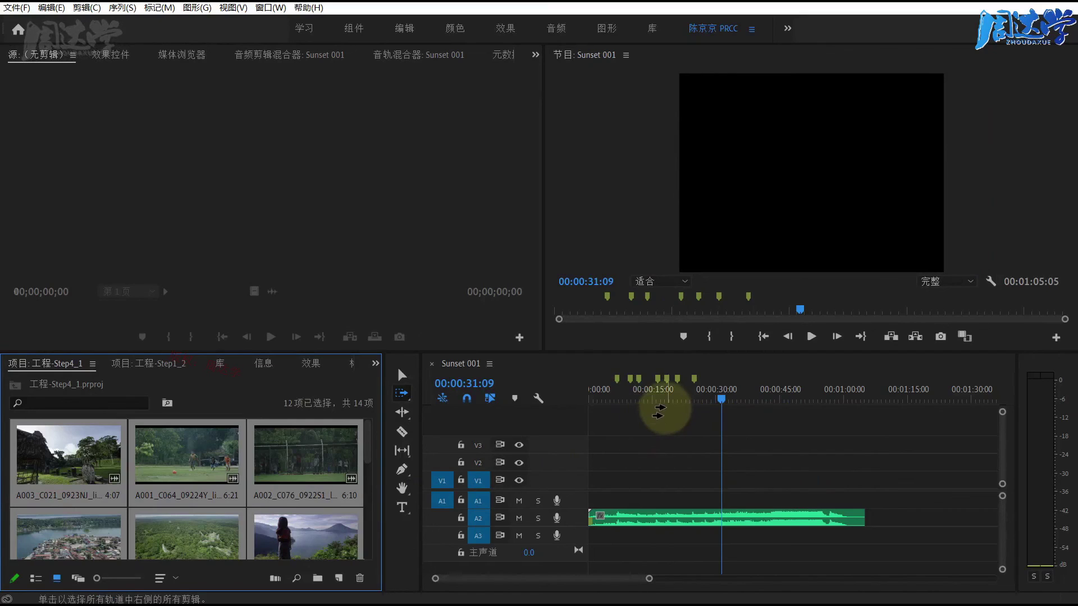
Set the frame size to 1280x720, then set up Automate to Sequence with Ignore Audio checked.
click(122, 7)
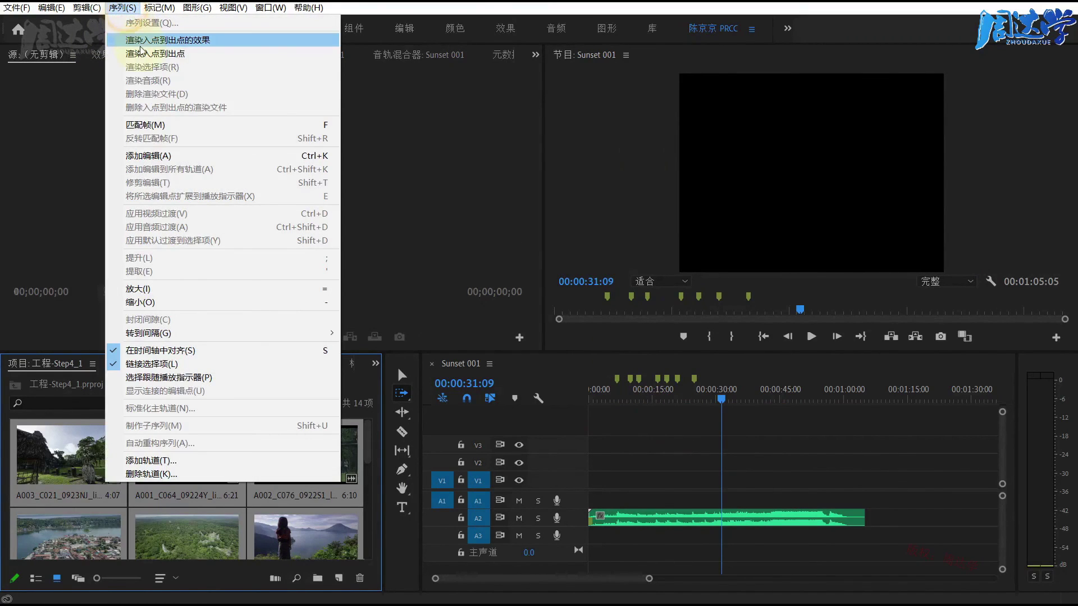
click(450, 363)
click(122, 7)
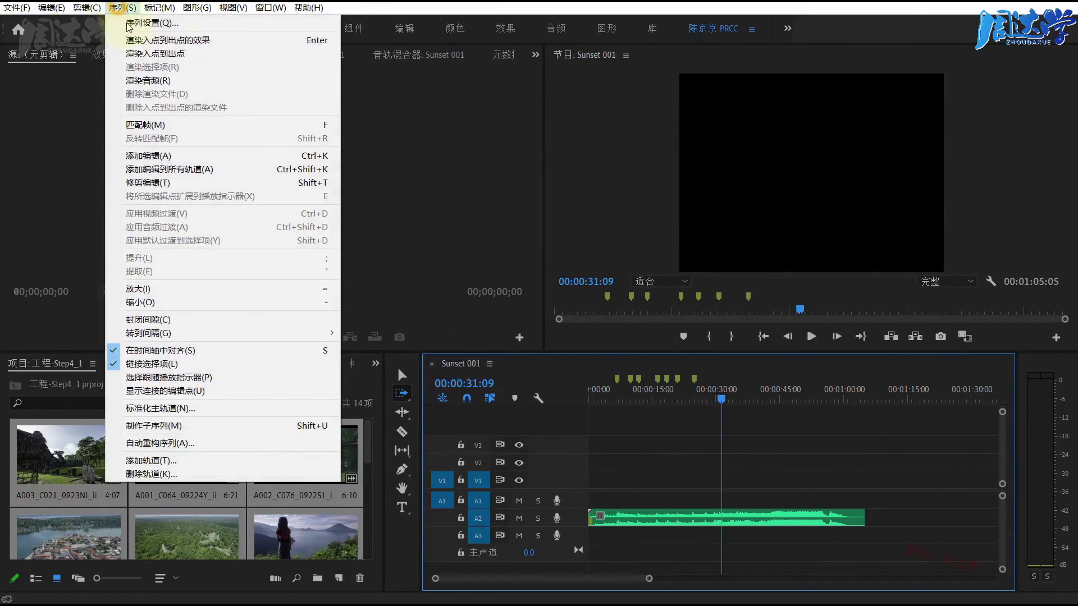
click(129, 23)
click(453, 125)
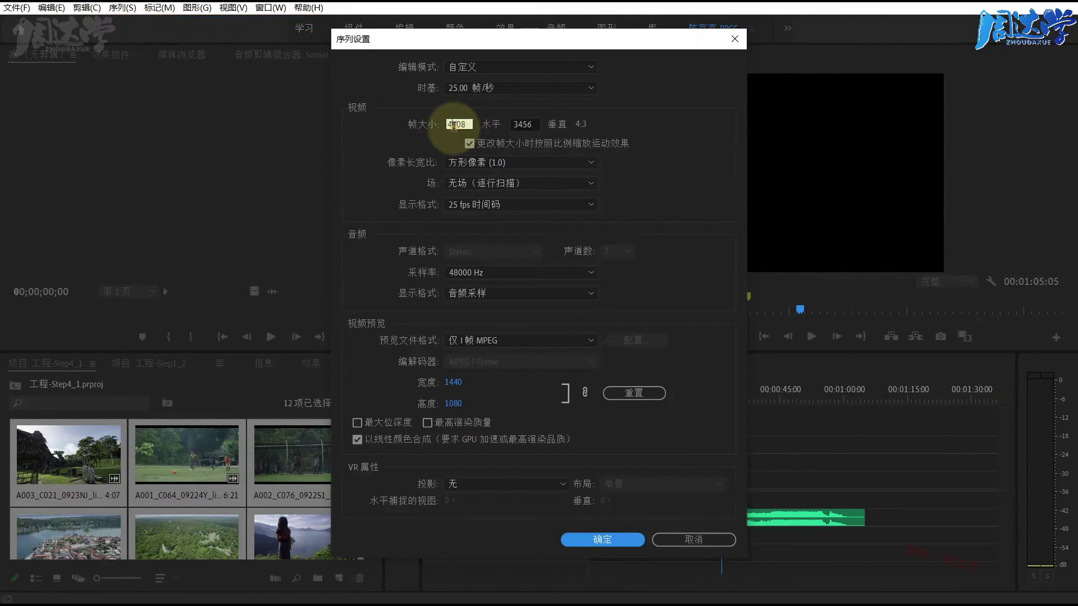
text(128)
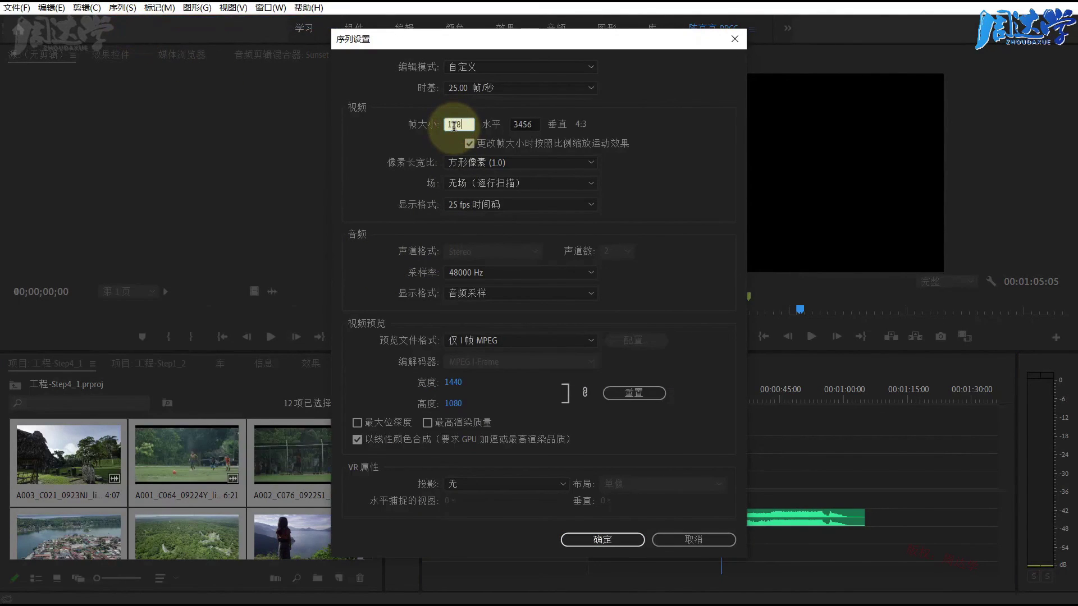
text(0)
key(Tab)
text(720)
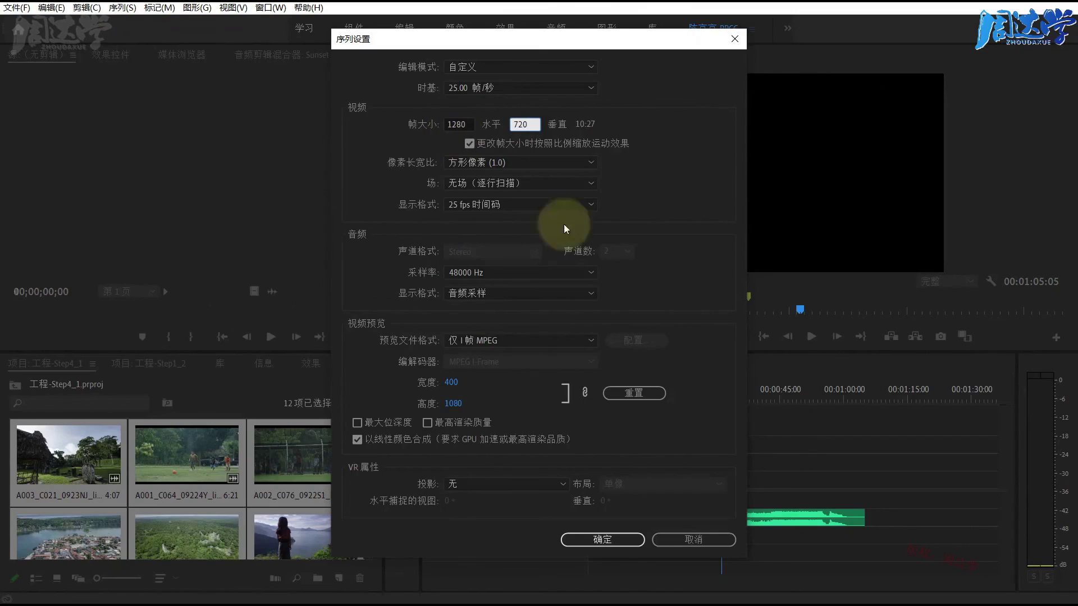
click(585, 541)
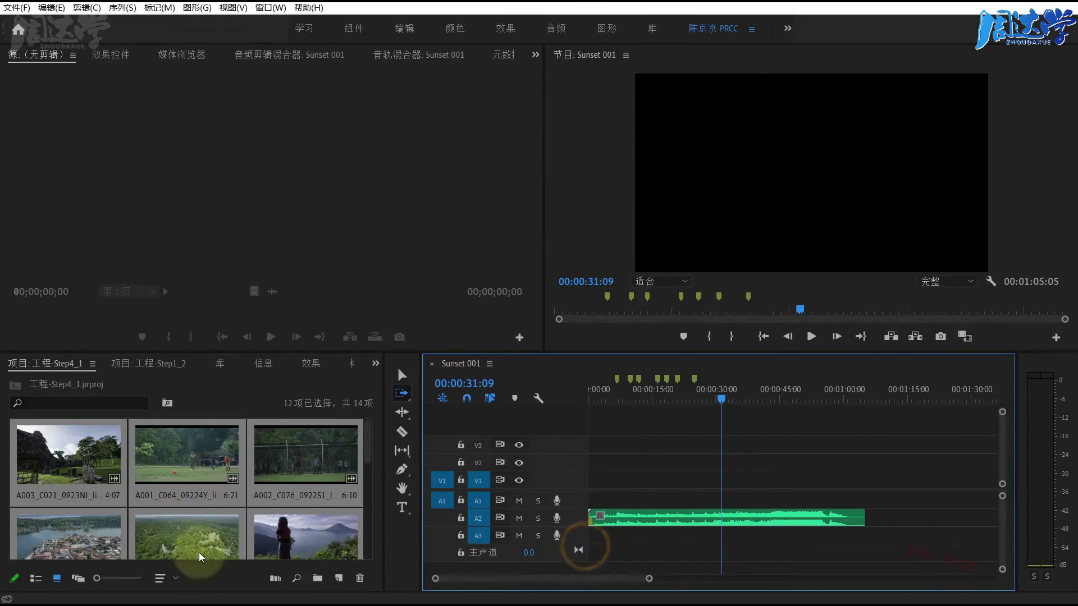
click(275, 578)
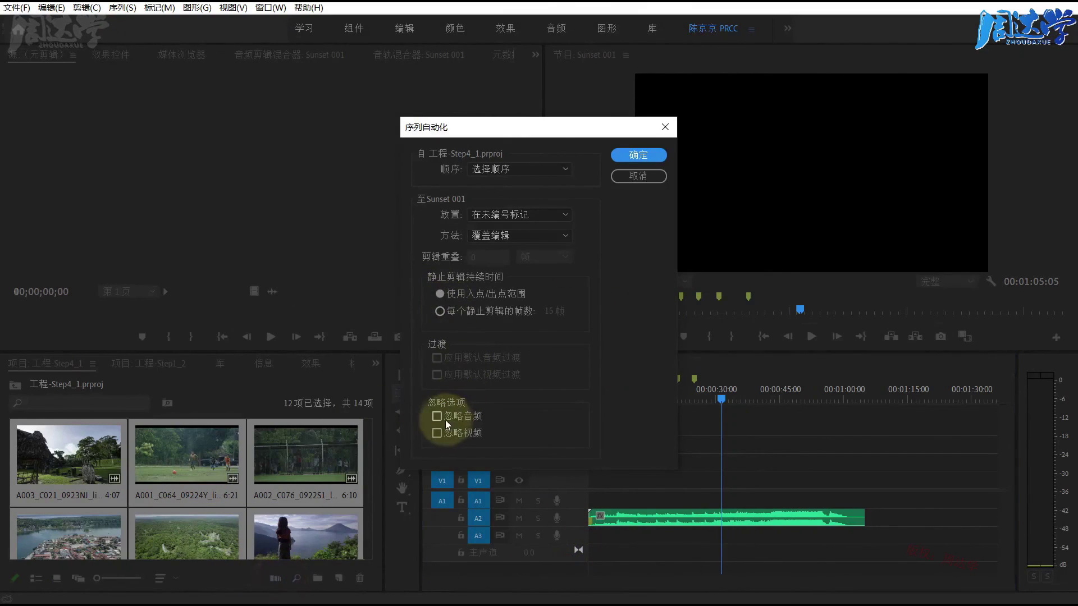
click(436, 416)
Place the clips without audio at the markers and check them at 00:00:11:02 with the Selection tool.
click(638, 155)
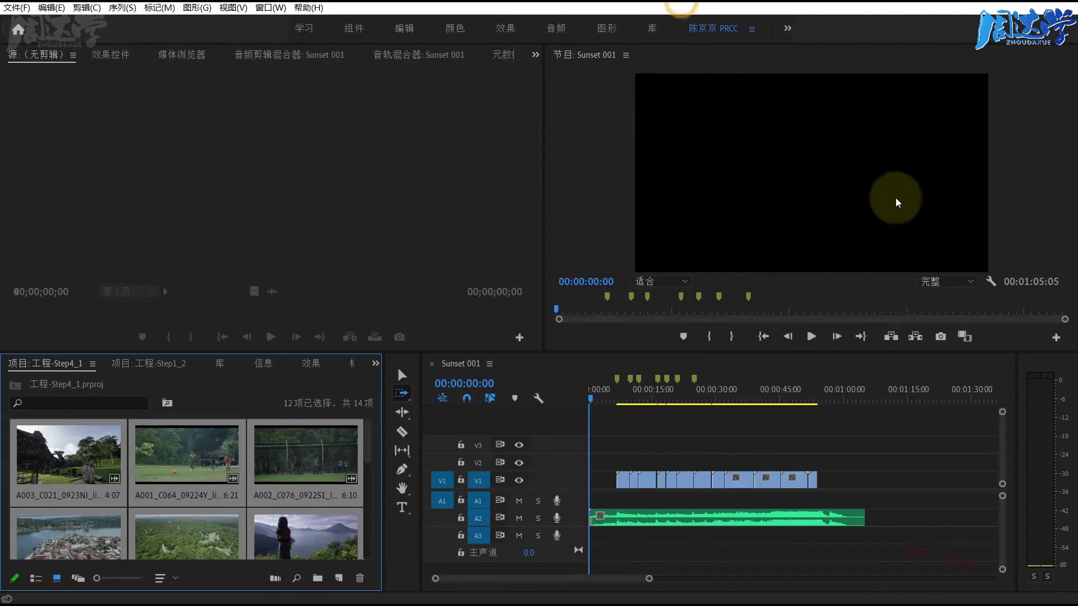
click(635, 396)
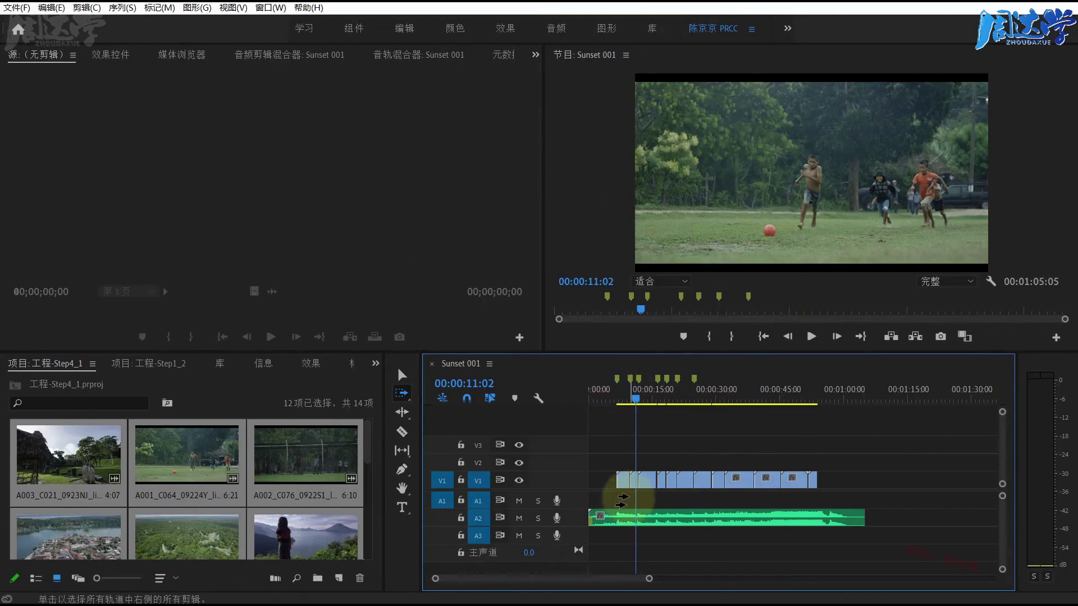
click(401, 375)
Scrub through the placed clips to 19:16 and reopen the Sequence Automation dialog, moving it aside.
click(622, 498)
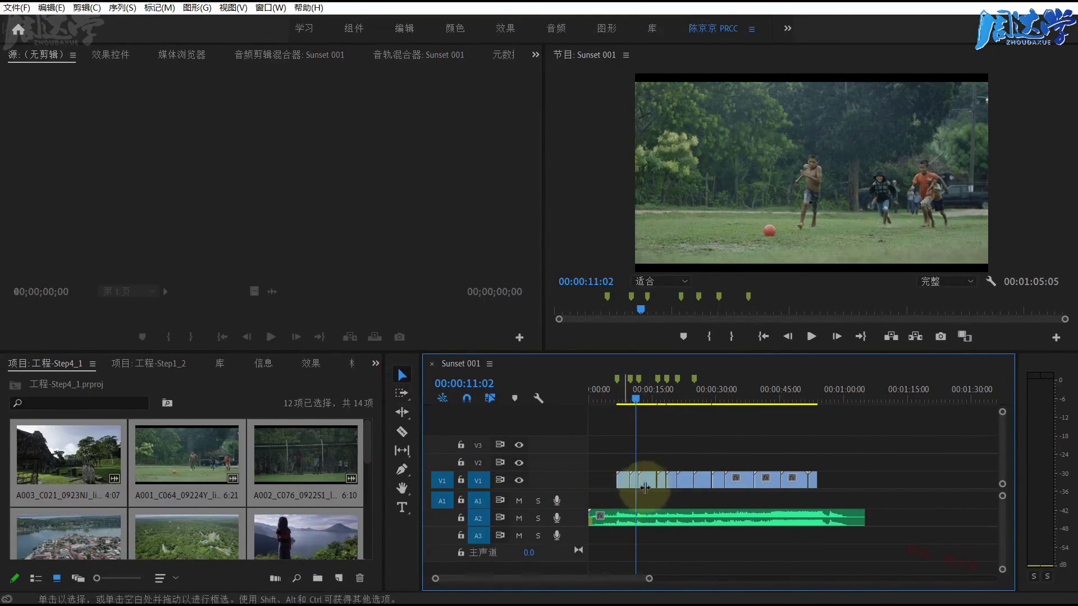
drag(660, 398, 671, 400)
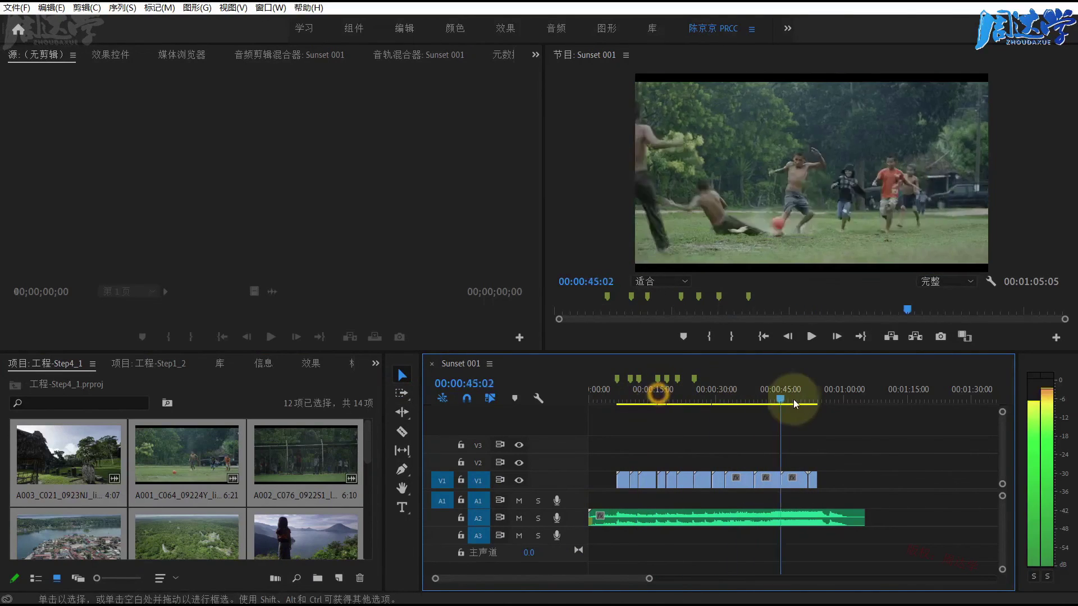
click(275, 578)
drag(507, 128, 772, 120)
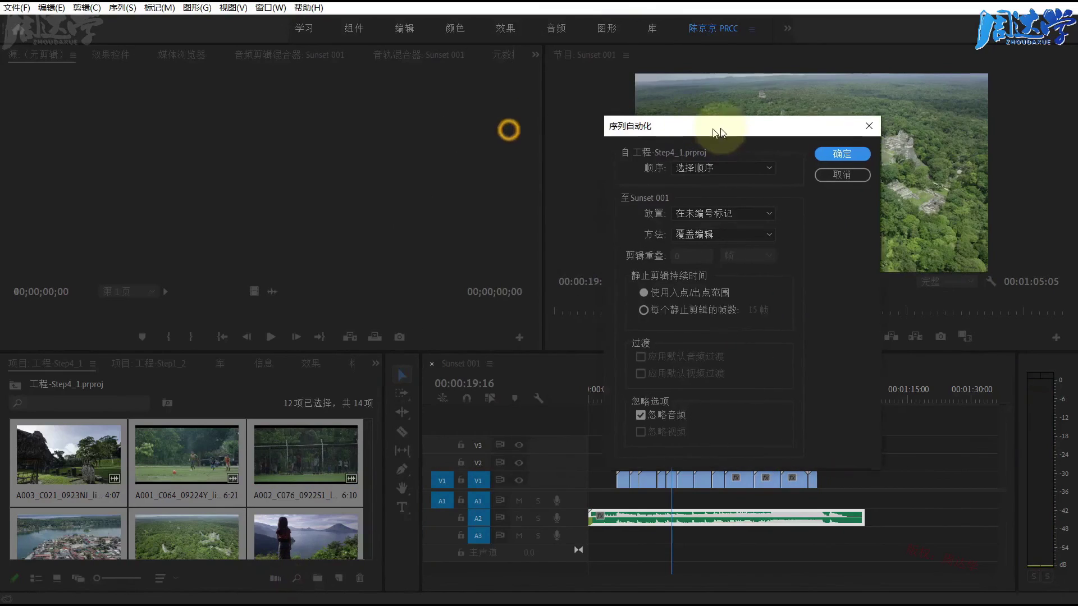